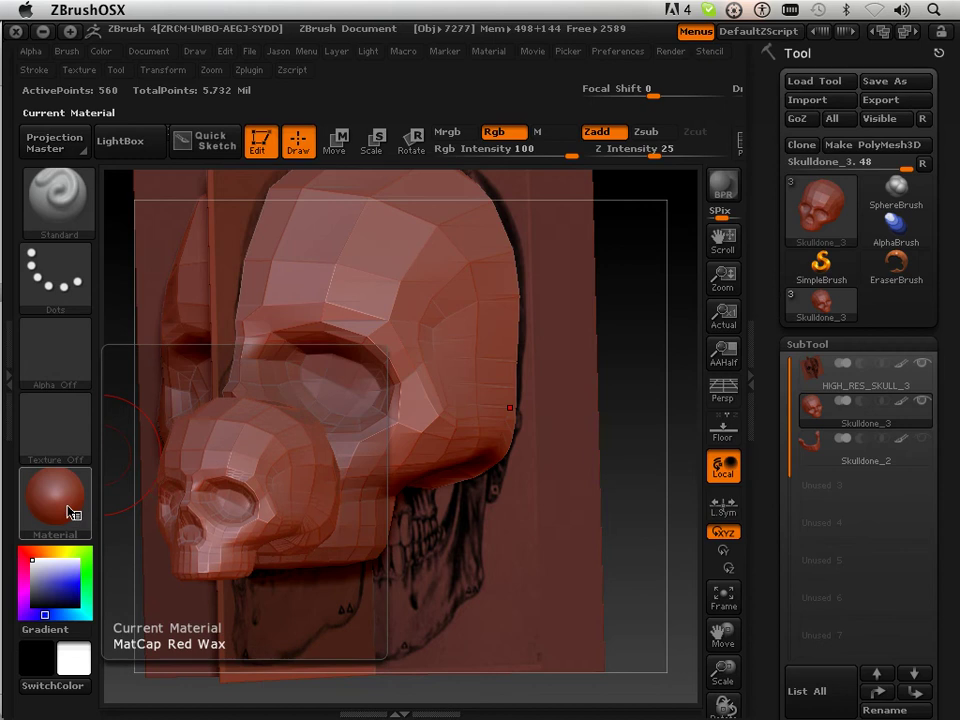
# Change the skull's material from the red wax look to BasicMaterial
pyautogui.click(72, 524)
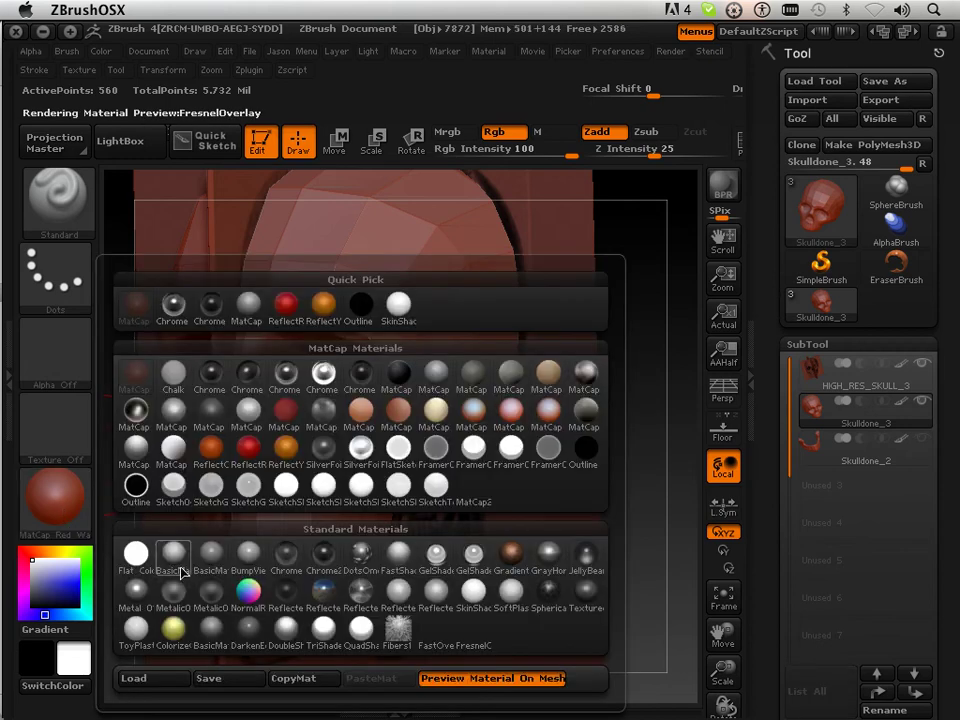
pyautogui.click(174, 556)
pyautogui.moveTo(278, 700); pyautogui.dragTo(321, 677)
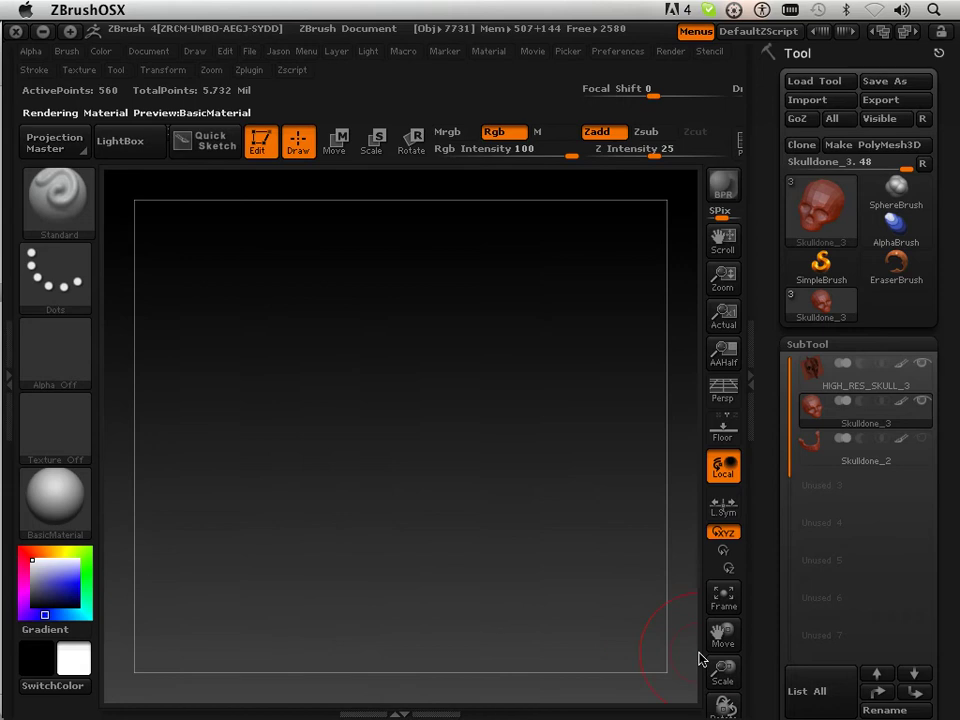
pyautogui.moveTo(722, 673); pyautogui.dragTo(722, 674)
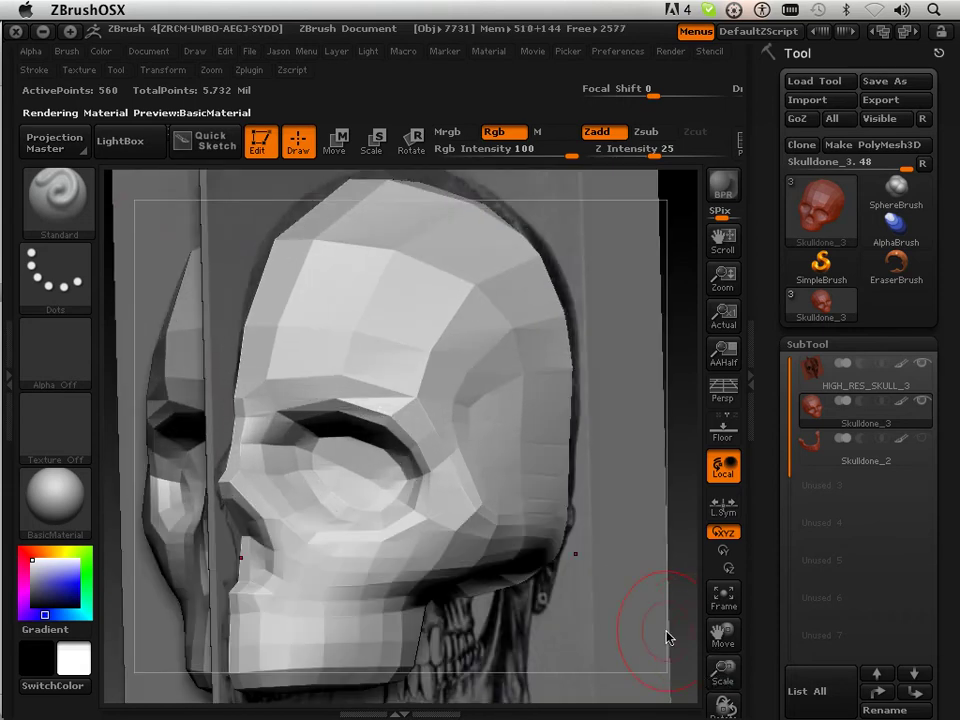
pyautogui.moveTo(675, 597); pyautogui.dragTo(709, 584)
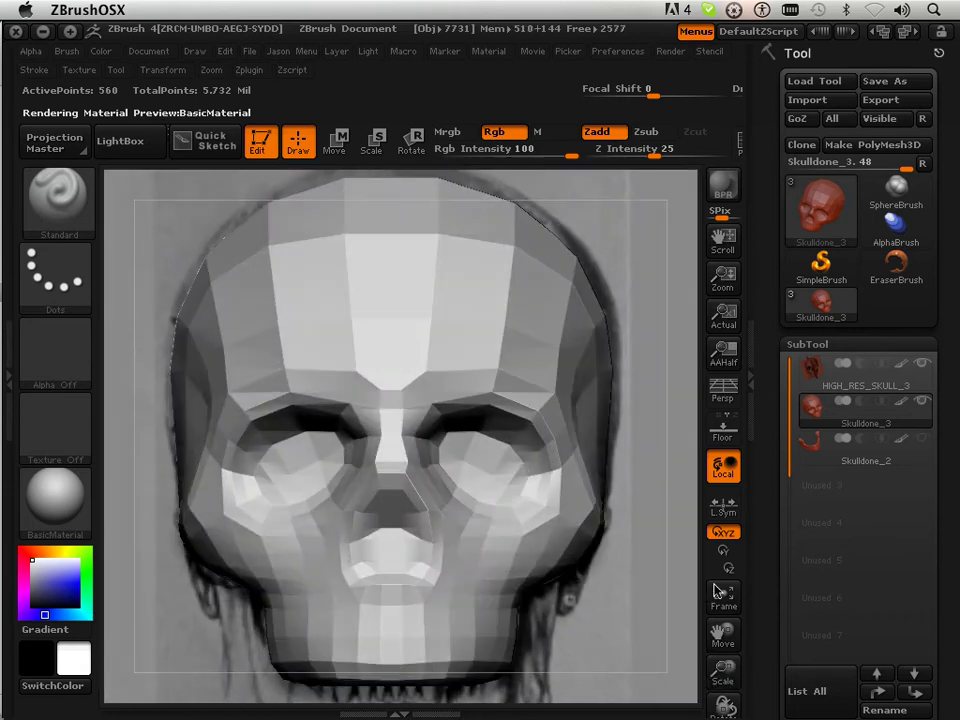
# Raise the skull mesh to subdivision level 7 in the Geometry settings
pyautogui.moveTo(720, 631); pyautogui.dragTo(758, 379)
pyautogui.scroll(-10, 757, 378)
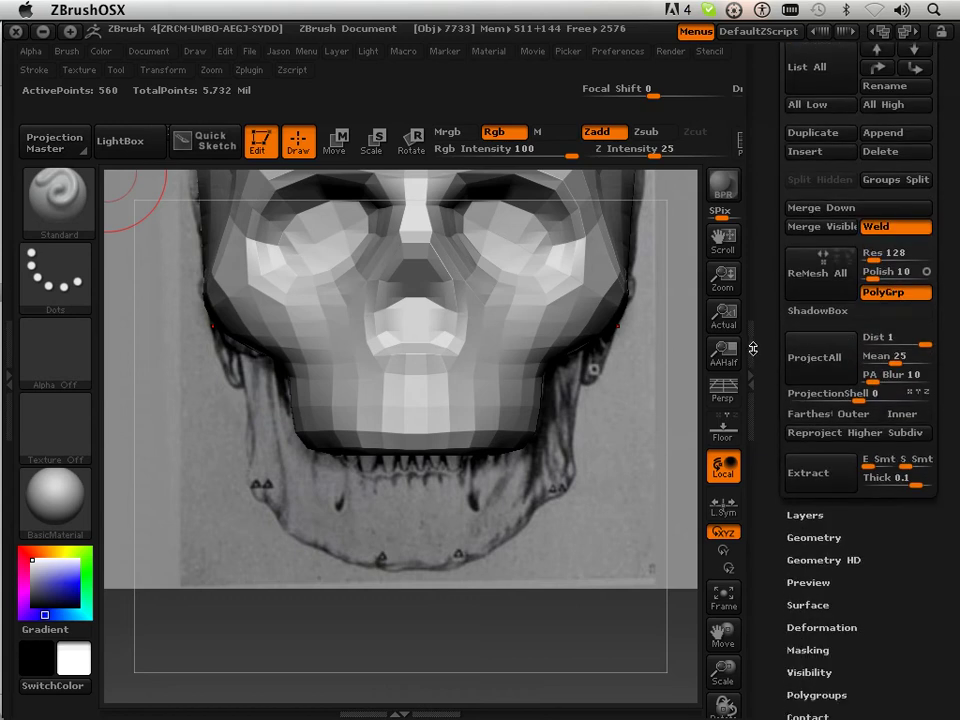
pyautogui.click(812, 418)
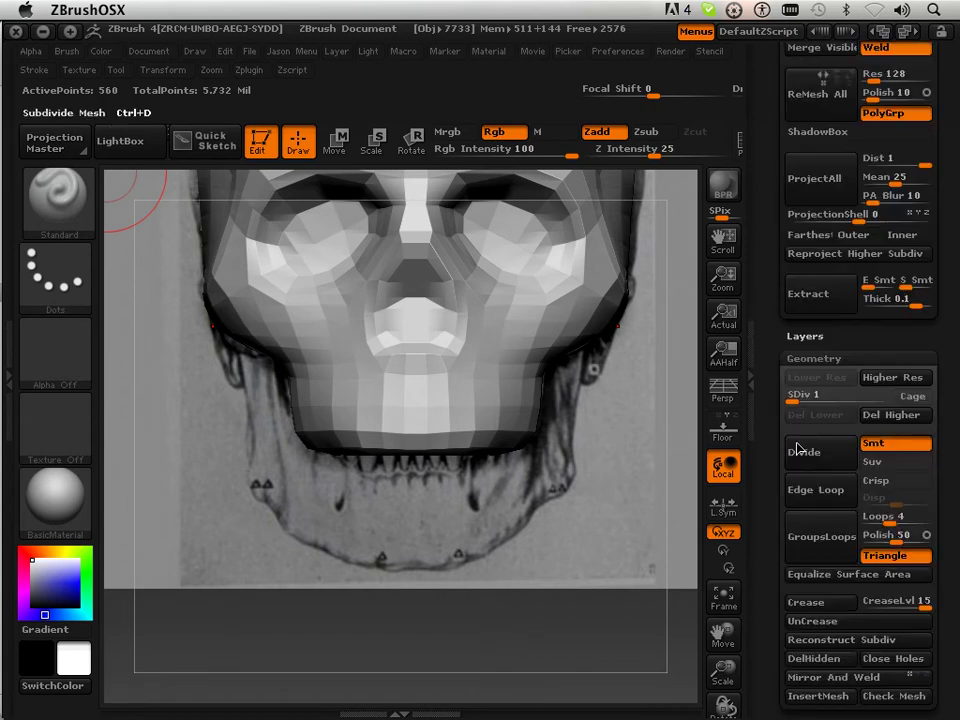
pyautogui.scroll(-1, 830, 400)
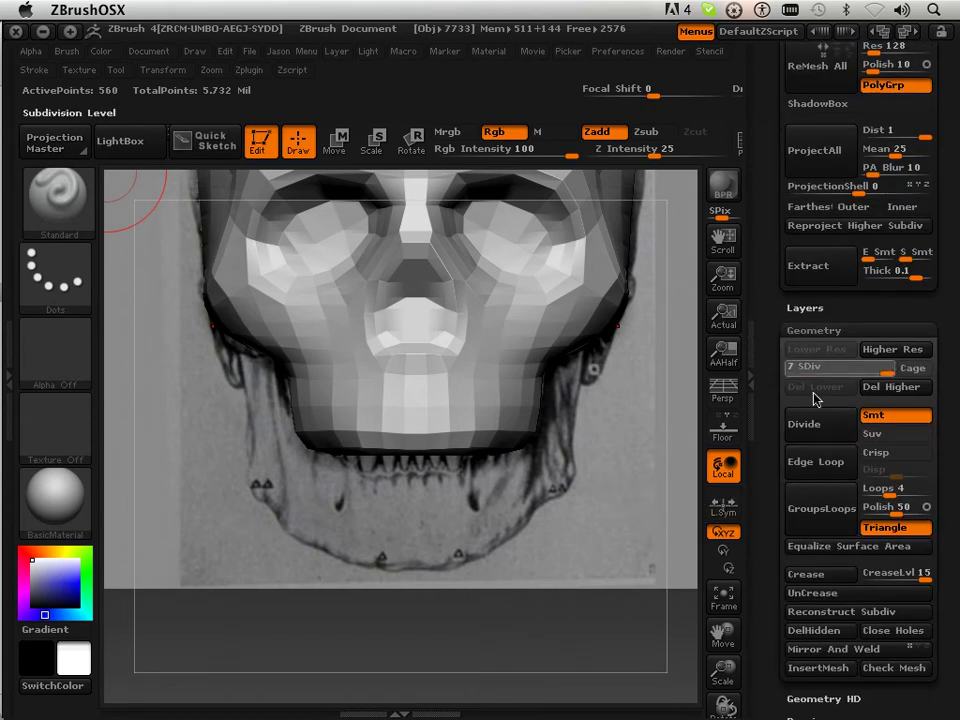
pyautogui.click(808, 423)
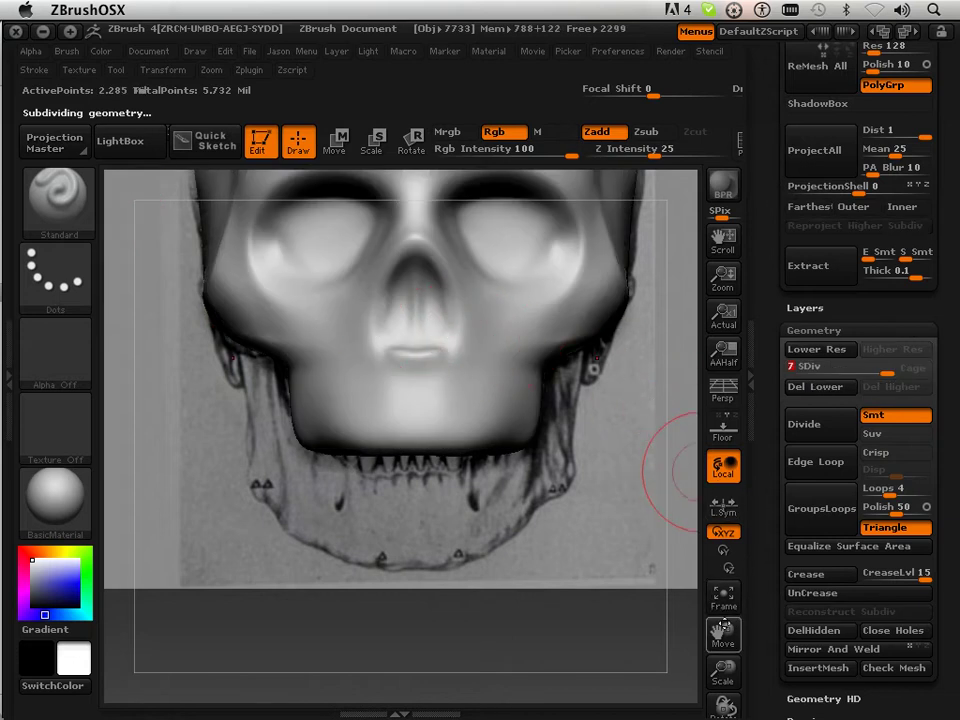
# Make the skull transparent around the upper jaw so it can be matched to the reference teeth
pyautogui.moveTo(724, 681); pyautogui.dragTo(730, 711)
pyautogui.moveTo(721, 635); pyautogui.dragTo(712, 540)
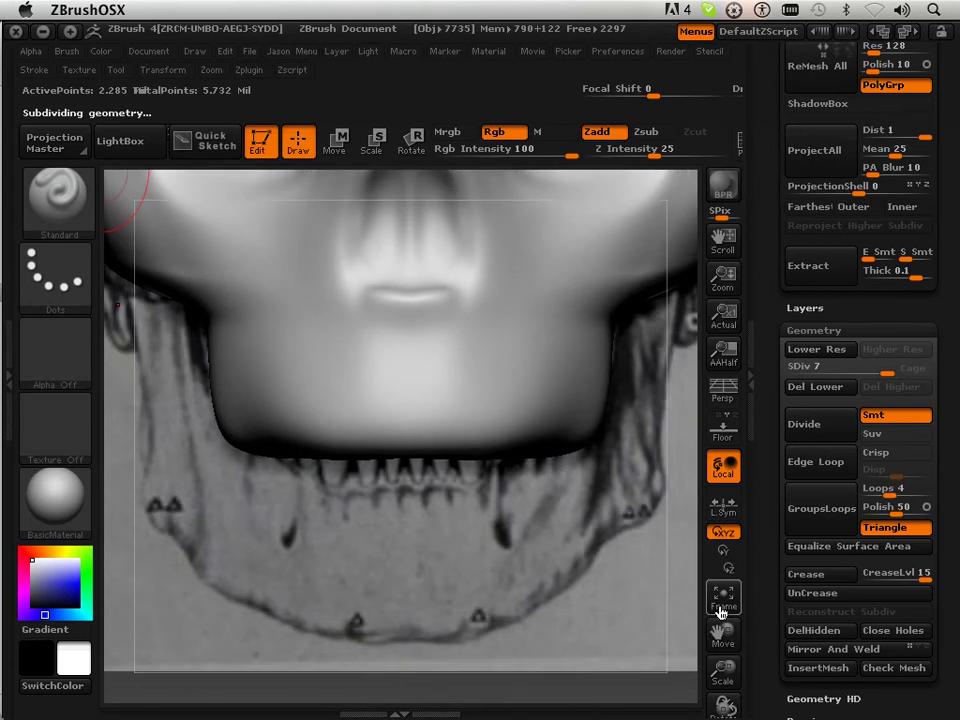
pyautogui.moveTo(722, 637); pyautogui.dragTo(673, 602)
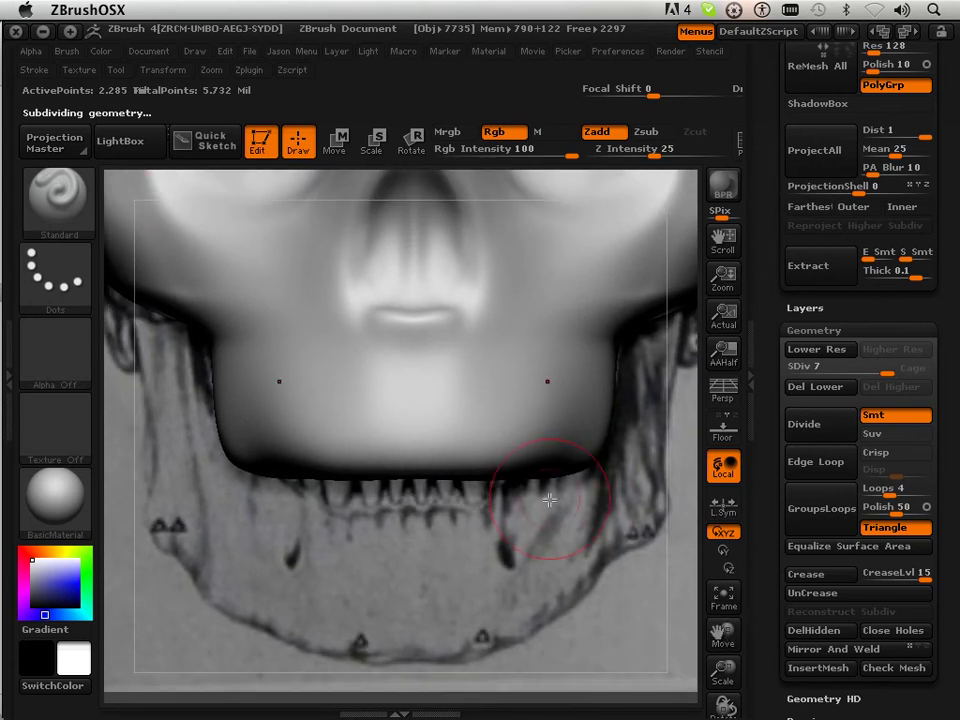
pyautogui.hotkey('ctrl', 't')
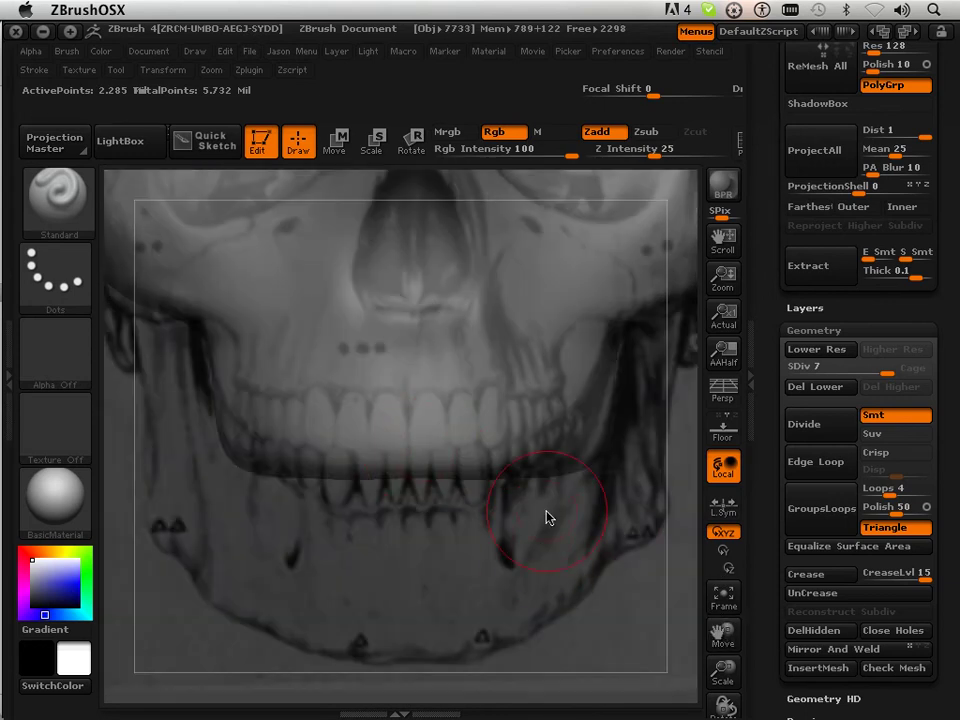
pyautogui.moveTo(724, 676); pyautogui.dragTo(724, 640)
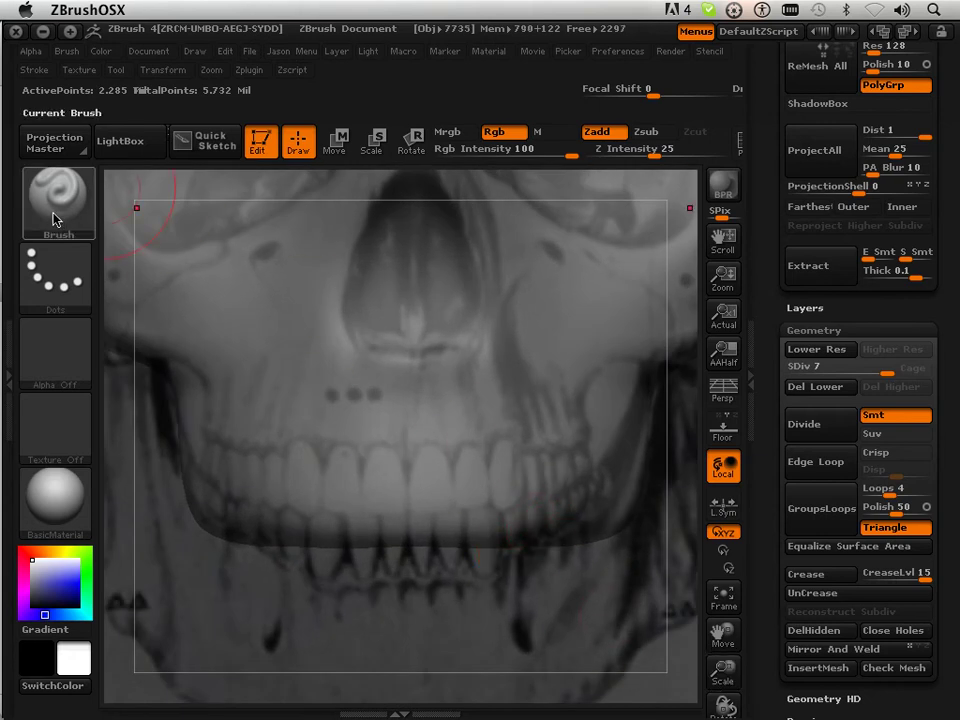
# Choose the Move Elastic brush and lower the skull to subdivision level 1
pyautogui.click(45, 160)
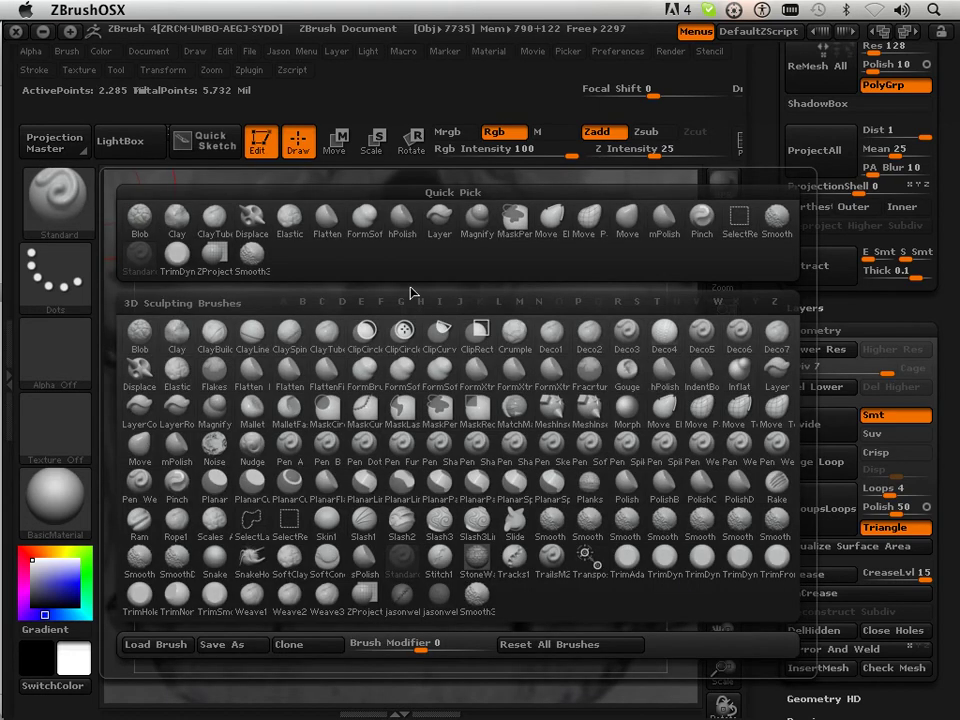
pyautogui.click(701, 406)
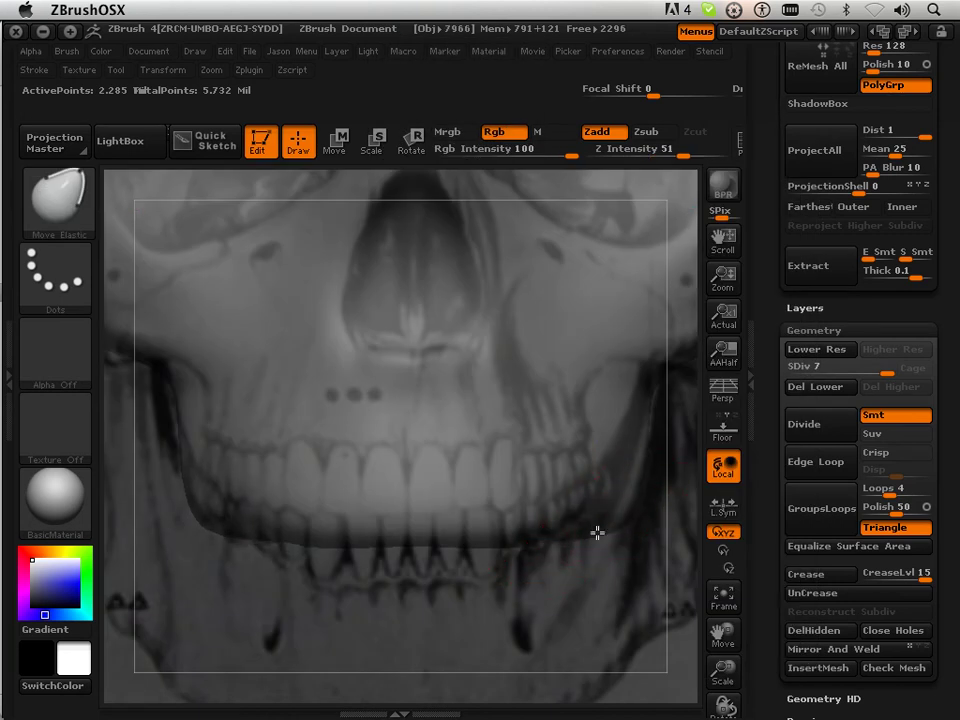
pyautogui.click(816, 373)
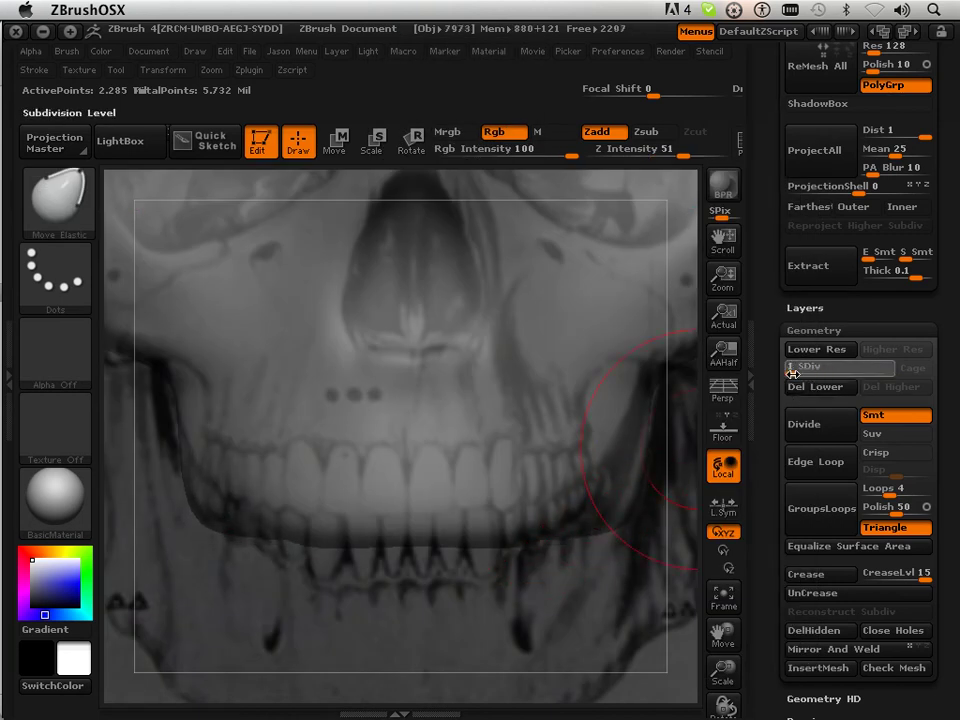
pyautogui.moveTo(792, 373); pyautogui.dragTo(788, 370)
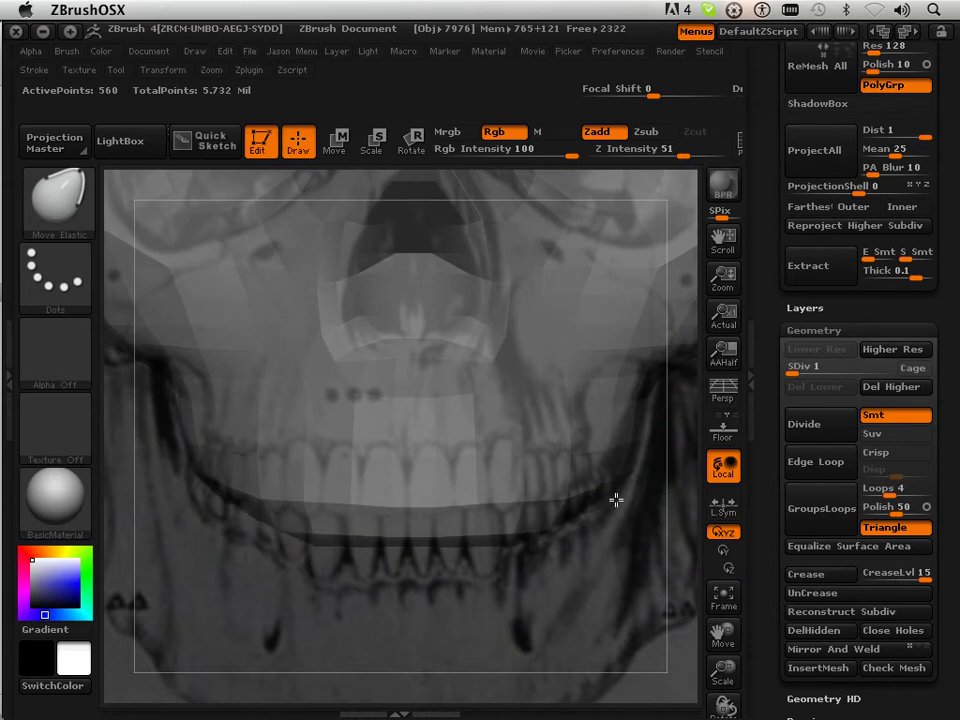
# Reshape the upper jaw's lower edge from the front with Move Elastic so it follows the curve of the reference's upper teeth
pyautogui.moveTo(529, 531)
pyautogui.mouseDown()
pyautogui.moveTo(534, 506)
pyautogui.moveTo(538, 519)
pyautogui.mouseUp()
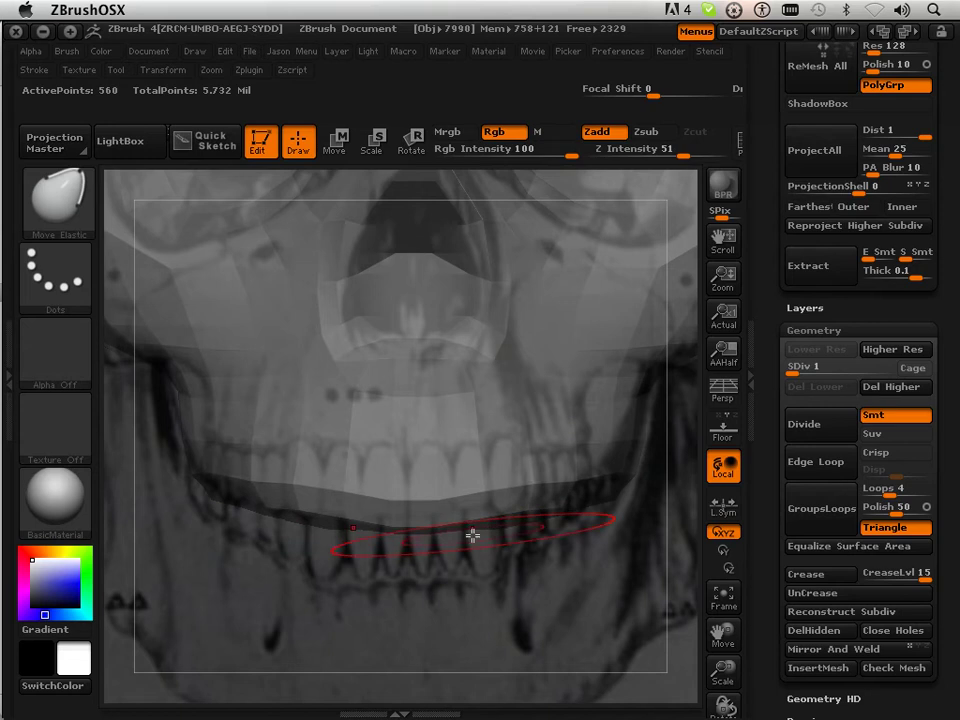
pyautogui.moveTo(429, 529)
pyautogui.mouseDown()
pyautogui.moveTo(431, 516)
pyautogui.moveTo(471, 536)
pyautogui.moveTo(491, 521)
pyautogui.mouseUp()
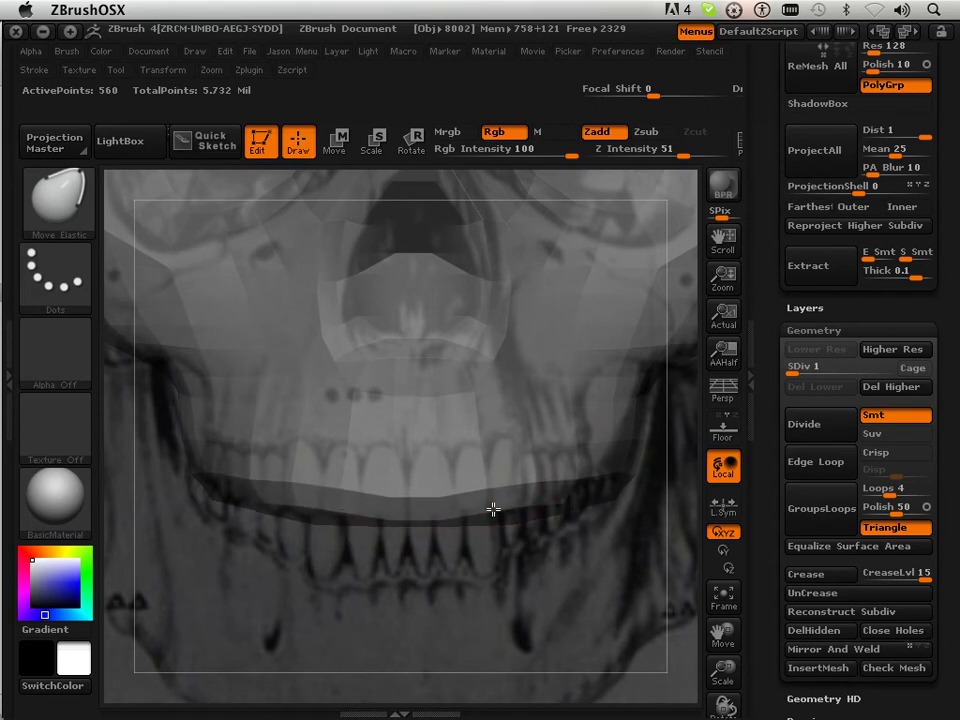
pyautogui.moveTo(314, 495)
pyautogui.mouseDown()
pyautogui.moveTo(320, 521)
pyautogui.moveTo(306, 521)
pyautogui.moveTo(311, 504)
pyautogui.moveTo(304, 508)
pyautogui.mouseUp()
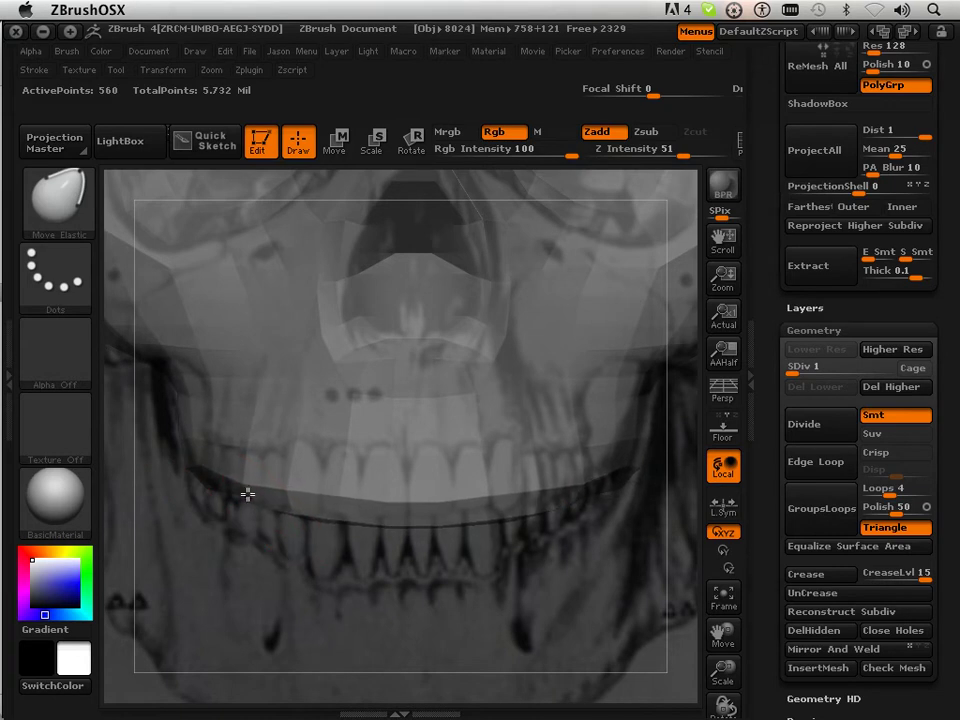
pyautogui.moveTo(248, 494); pyautogui.dragTo(250, 489)
pyautogui.moveTo(380, 519); pyautogui.dragTo(380, 512)
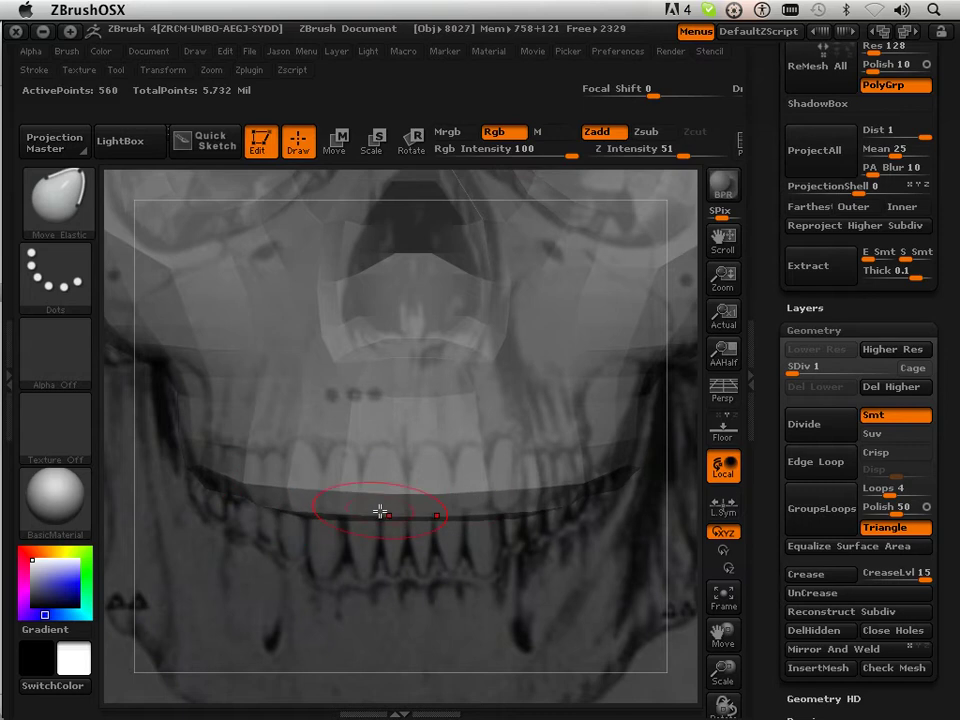
pyautogui.moveTo(531, 509); pyautogui.dragTo(530, 501)
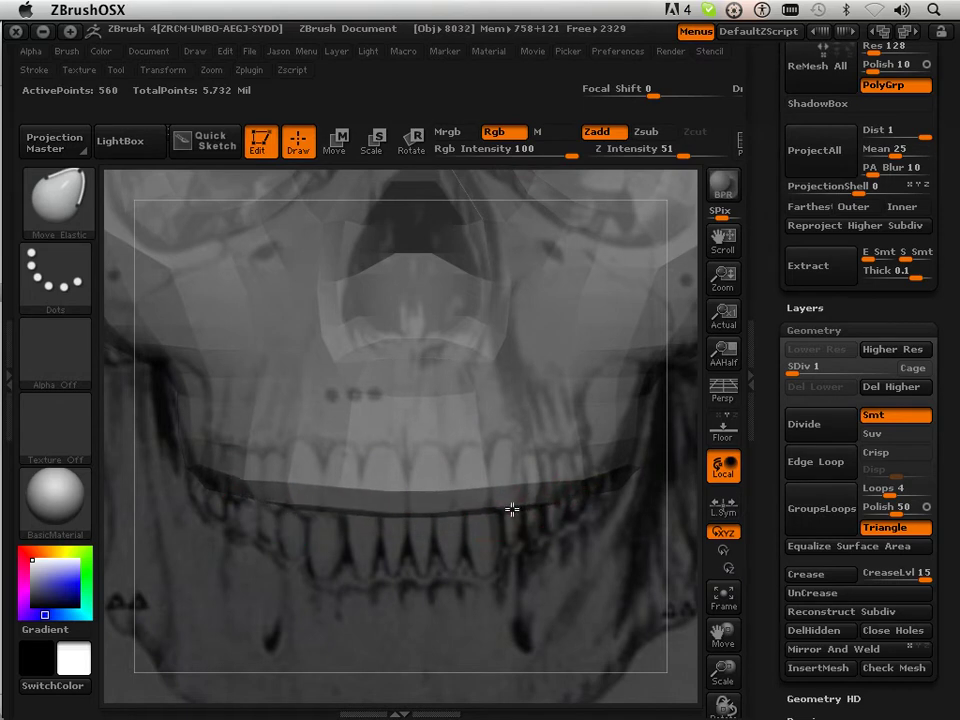
# In side view, level the upper jaw's lower edge along the reference bite line and pull its front end forward
pyautogui.moveTo(557, 578); pyautogui.dragTo(516, 607)
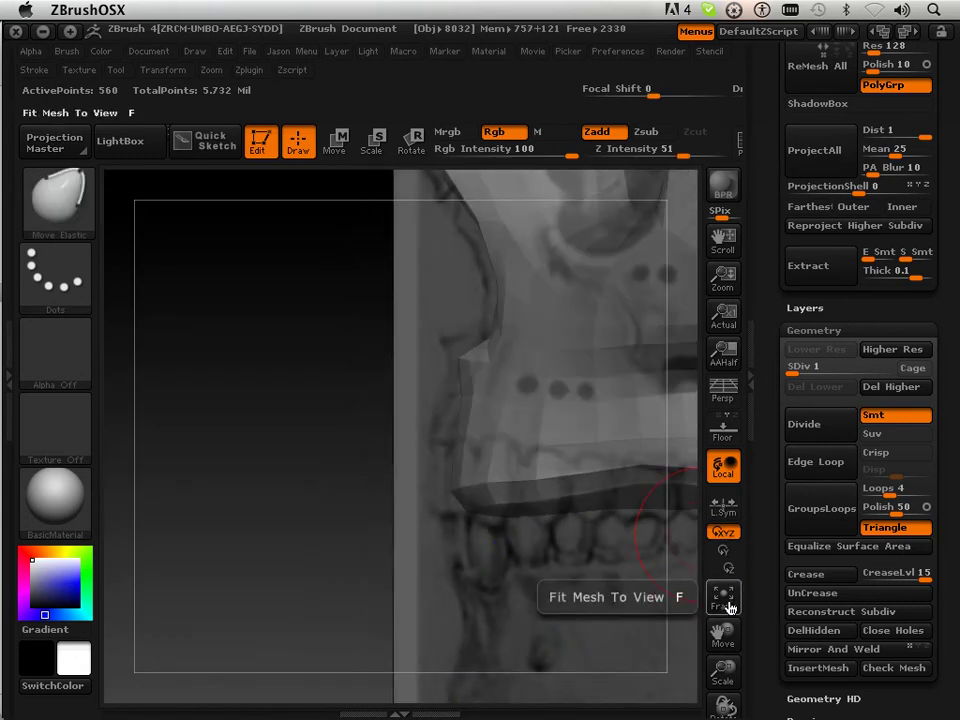
pyautogui.moveTo(723, 630); pyautogui.dragTo(615, 626)
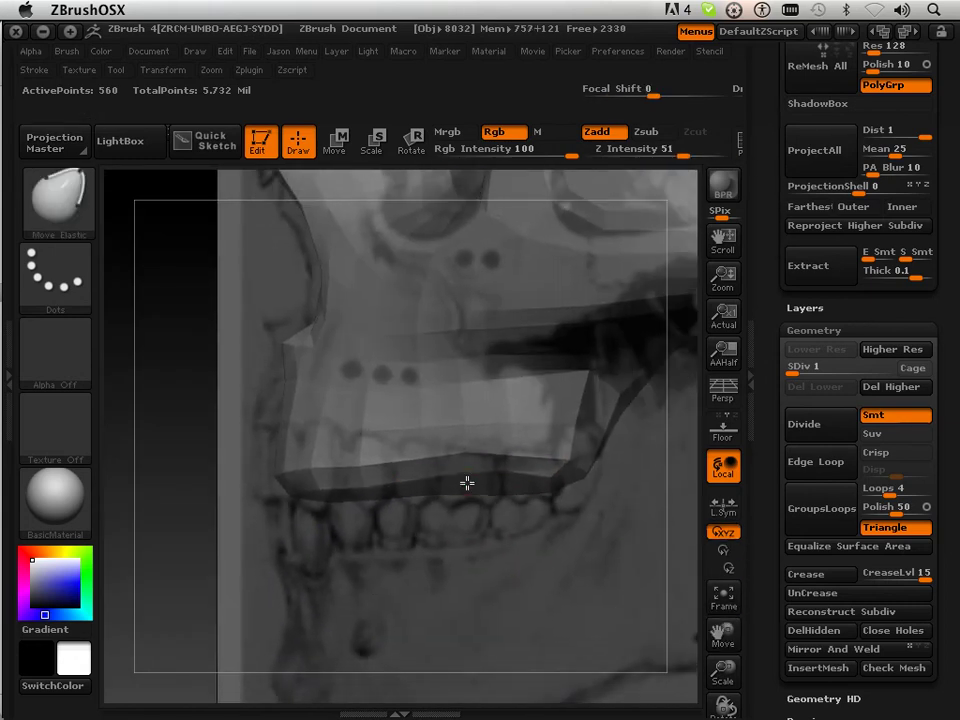
pyautogui.moveTo(466, 468)
pyautogui.mouseDown()
pyautogui.moveTo(465, 489)
pyautogui.moveTo(466, 479)
pyautogui.moveTo(470, 490)
pyautogui.moveTo(496, 486)
pyautogui.mouseUp()
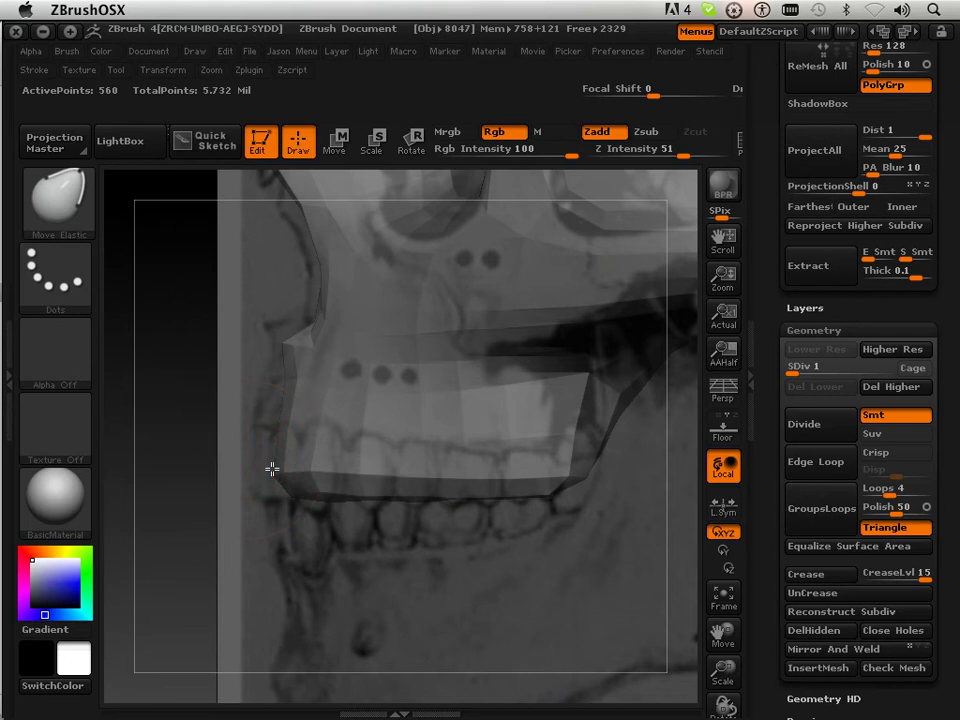
pyautogui.moveTo(272, 468); pyautogui.dragTo(257, 464)
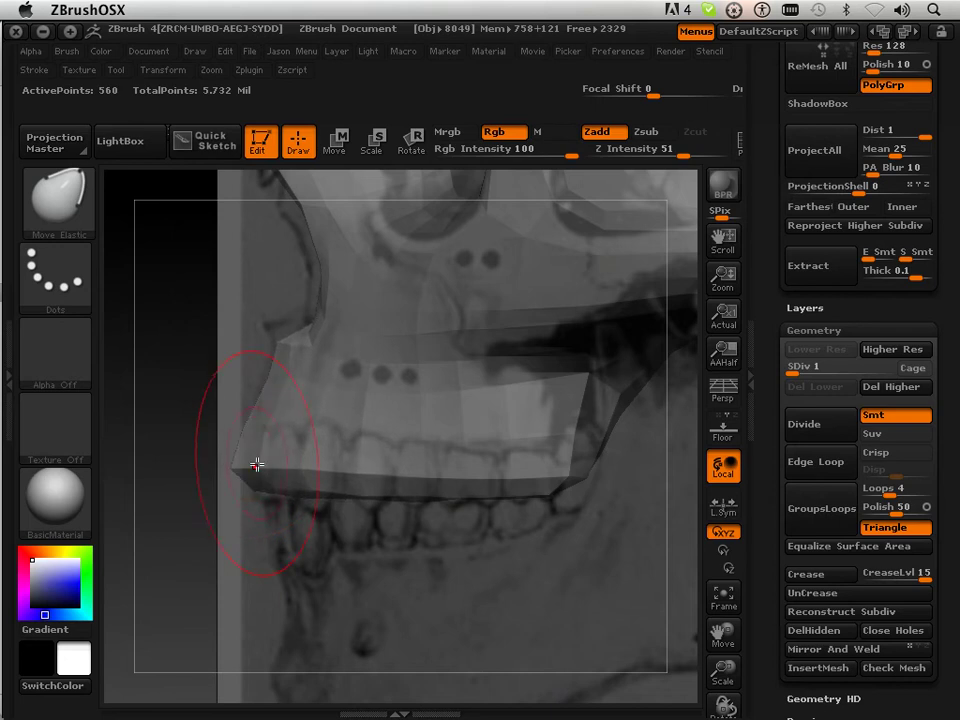
# Bring the reshaped skull back up to subdivision level 7
pyautogui.moveTo(221, 568)
pyautogui.mouseDown()
pyautogui.moveTo(180, 566)
pyautogui.moveTo(287, 544)
pyautogui.moveTo(262, 566)
pyautogui.mouseUp()
pyautogui.moveTo(454, 562); pyautogui.dragTo(359, 568)
pyautogui.moveTo(233, 571); pyautogui.dragTo(309, 570)
pyautogui.moveTo(797, 373); pyautogui.dragTo(820, 375)
pyautogui.moveTo(546, 566); pyautogui.dragTo(492, 576)
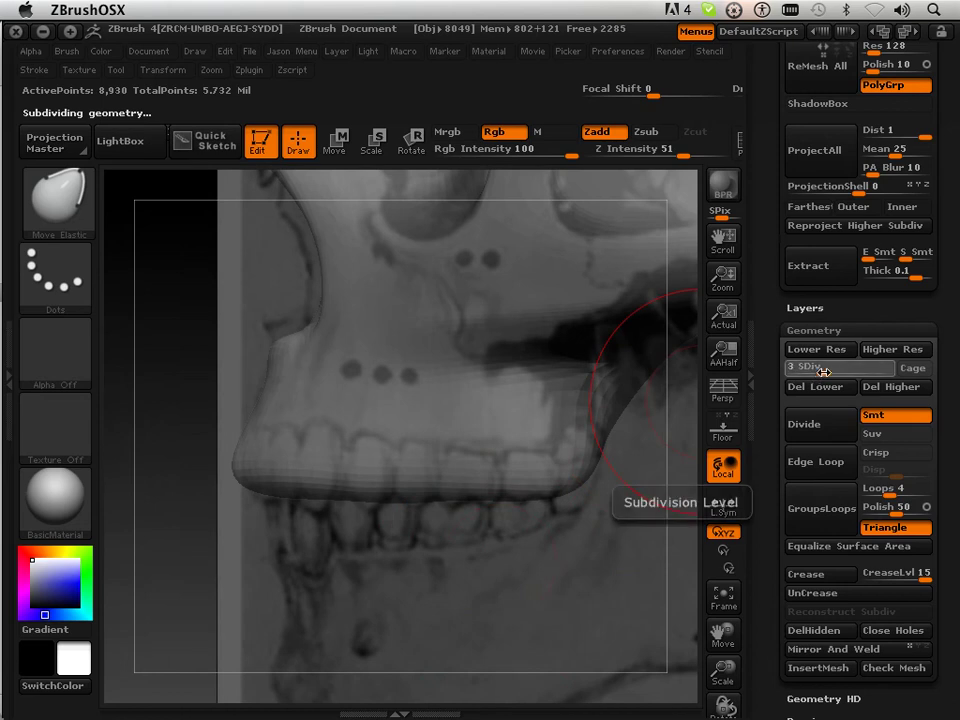
pyautogui.moveTo(823, 372); pyautogui.dragTo(872, 370)
pyautogui.press('d')
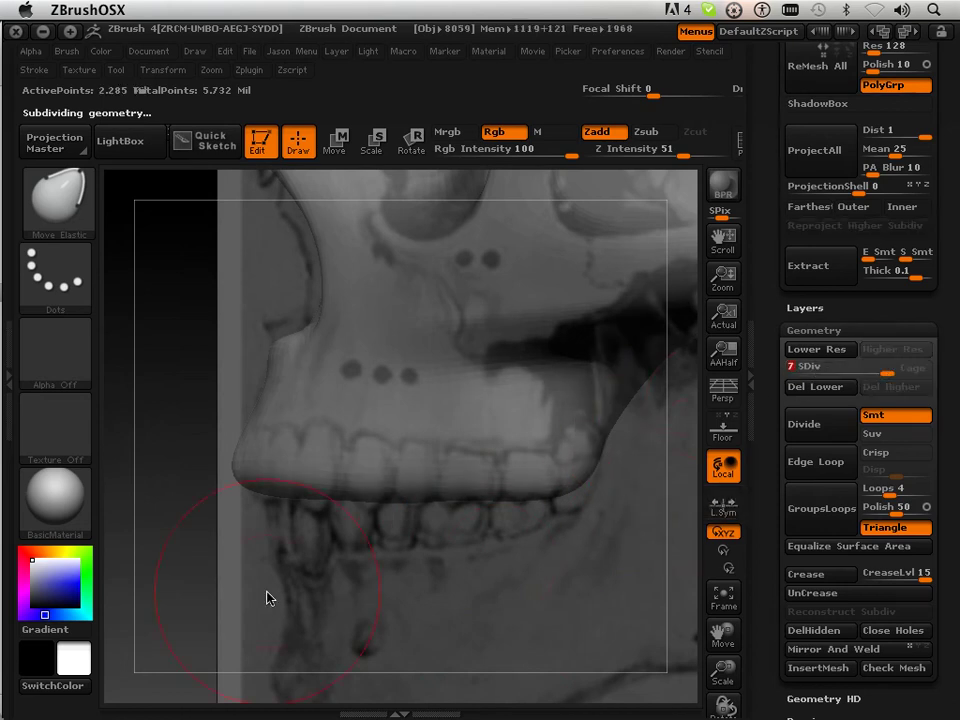
# Select the Layer brush with a small brush size for working on the upper front teeth from the front
pyautogui.moveTo(188, 609); pyautogui.dragTo(271, 615)
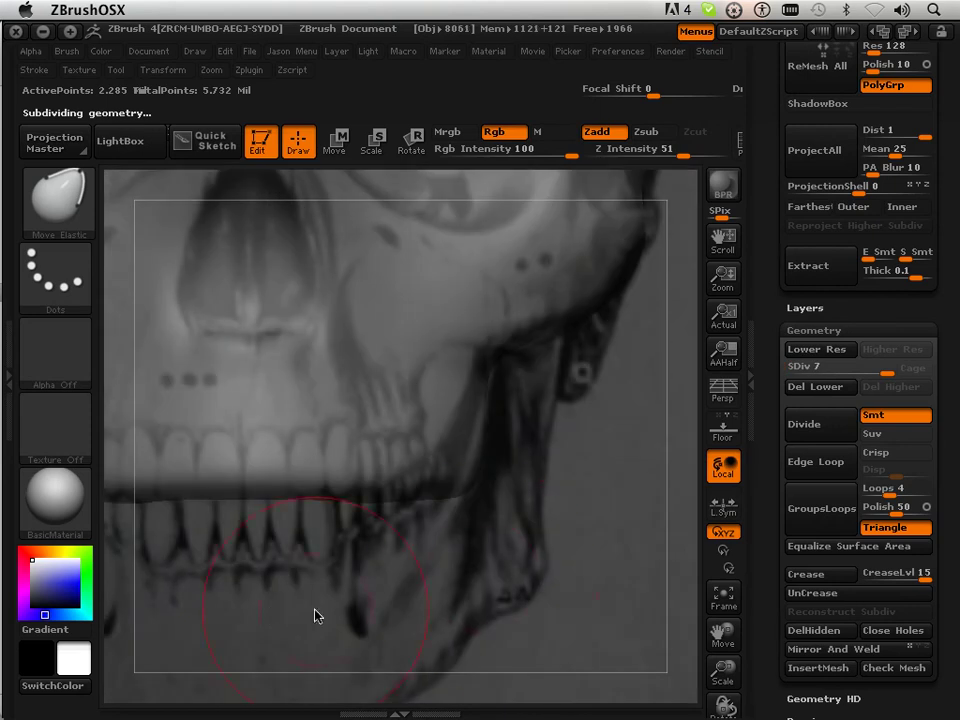
pyautogui.moveTo(724, 670); pyautogui.dragTo(728, 682)
pyautogui.moveTo(730, 638); pyautogui.dragTo(778, 624)
pyautogui.moveTo(726, 661); pyautogui.dragTo(724, 712)
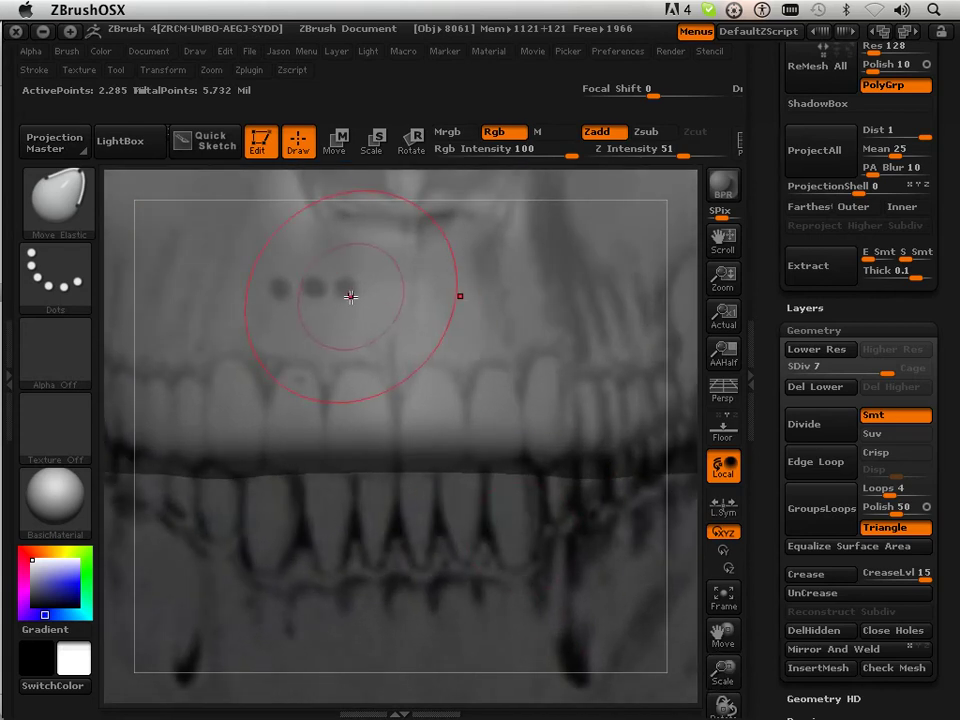
pyautogui.click(64, 210)
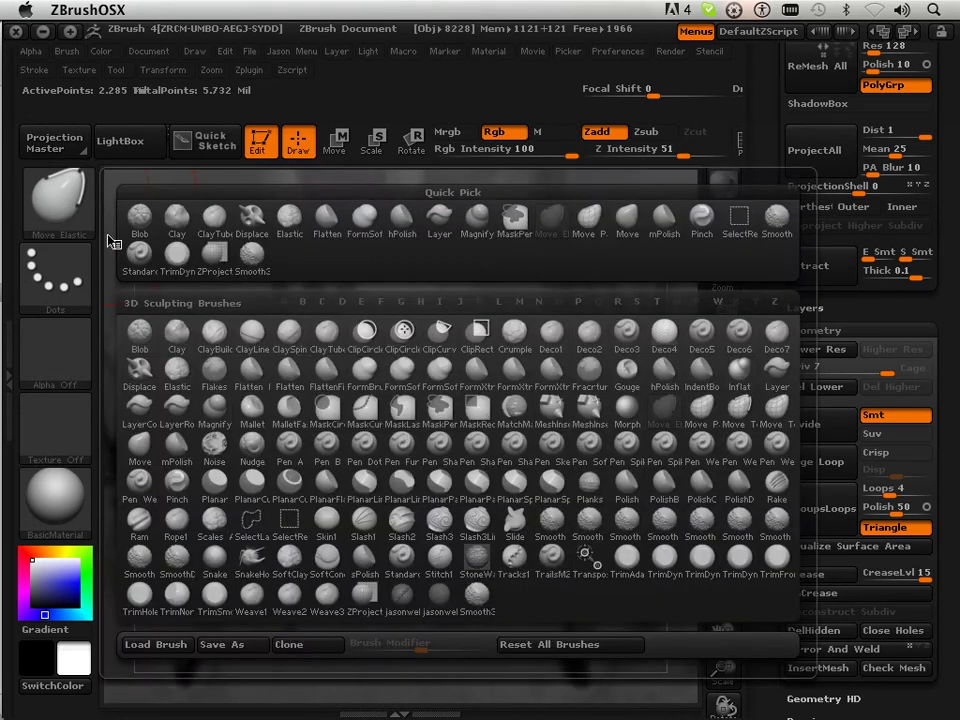
pyautogui.click(436, 230)
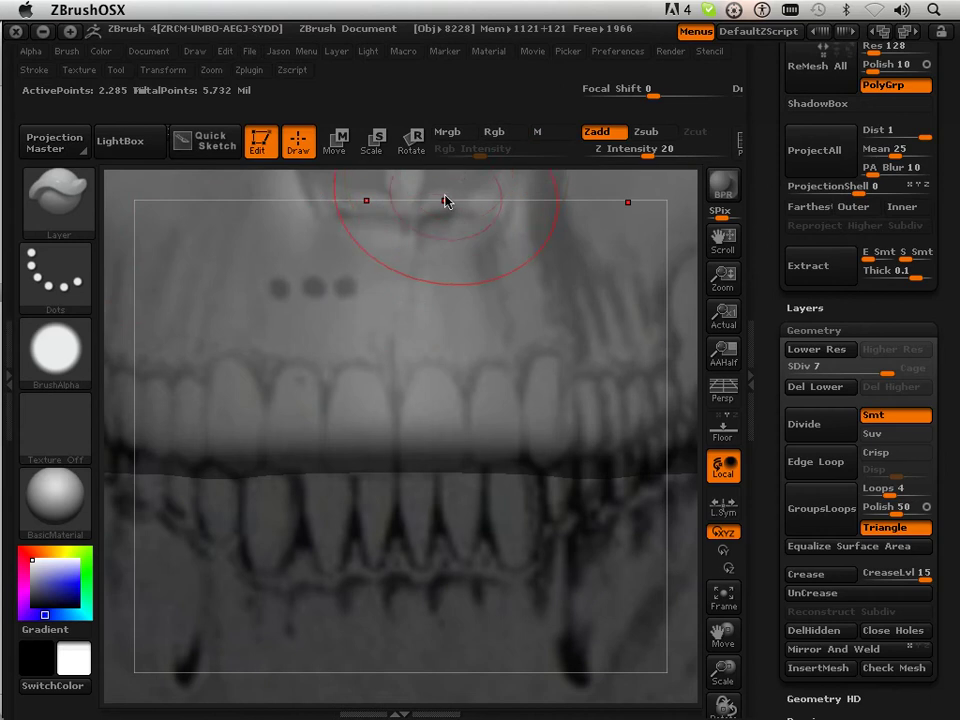
pyautogui.moveTo(424, 342); pyautogui.dragTo(417, 433)
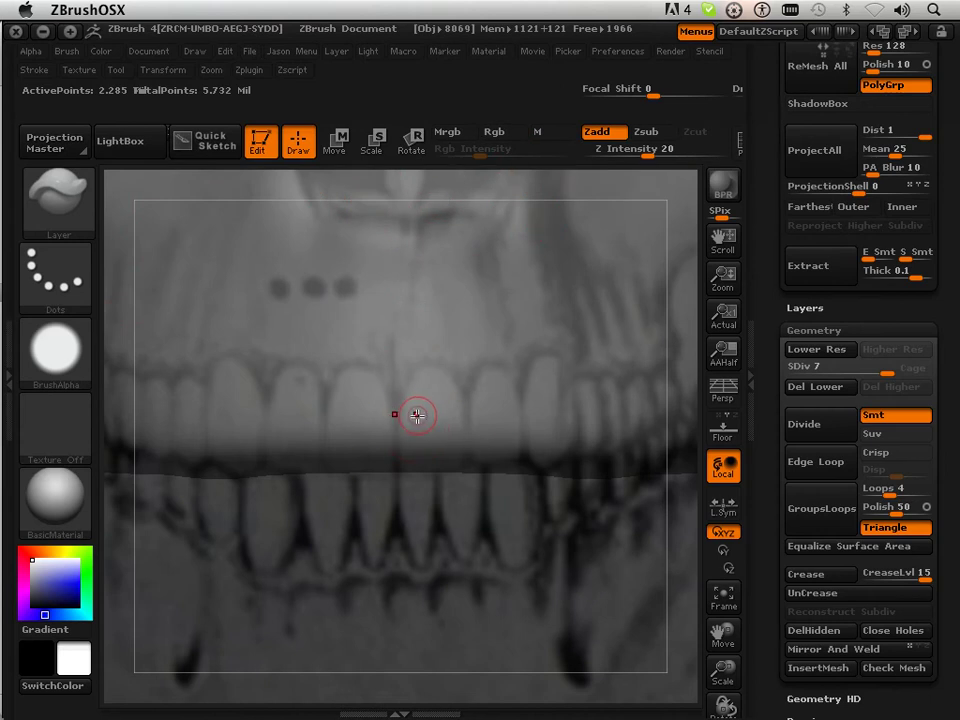
# Paint a symmetrical mask over the two upper central incisors following the reference outlines, and hide the mask display
pyautogui.press('ctrl')
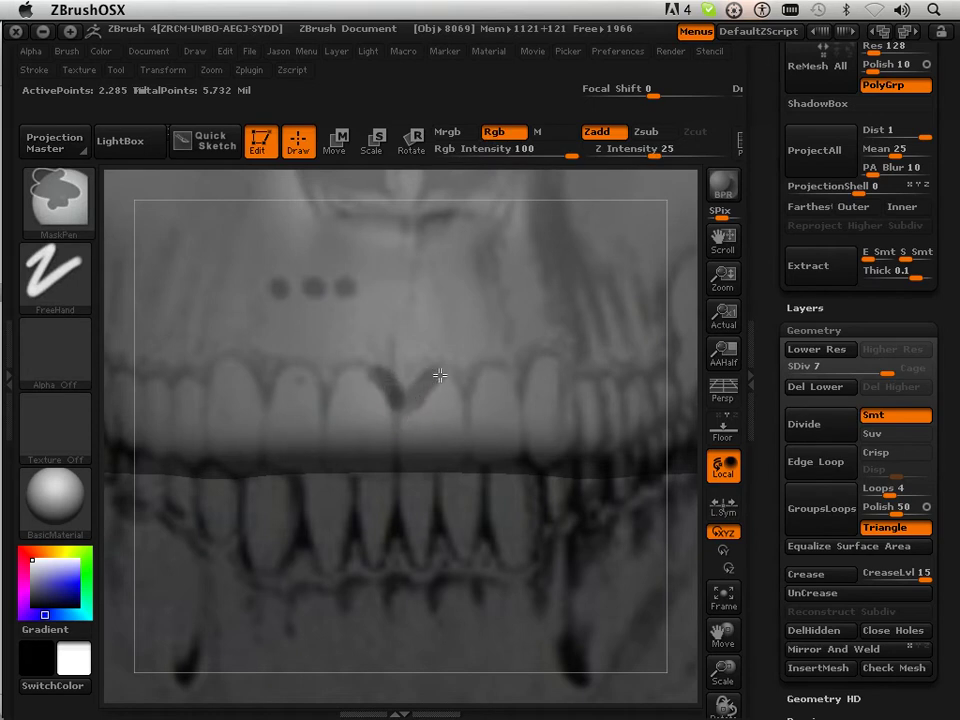
pyautogui.moveTo(440, 375)
pyautogui.keyDown('ctrl'); pyautogui.mouseDown()
pyautogui.moveTo(456, 439)
pyautogui.moveTo(441, 431)
pyautogui.moveTo(421, 442)
pyautogui.mouseUp(); pyautogui.keyUp('ctrl')
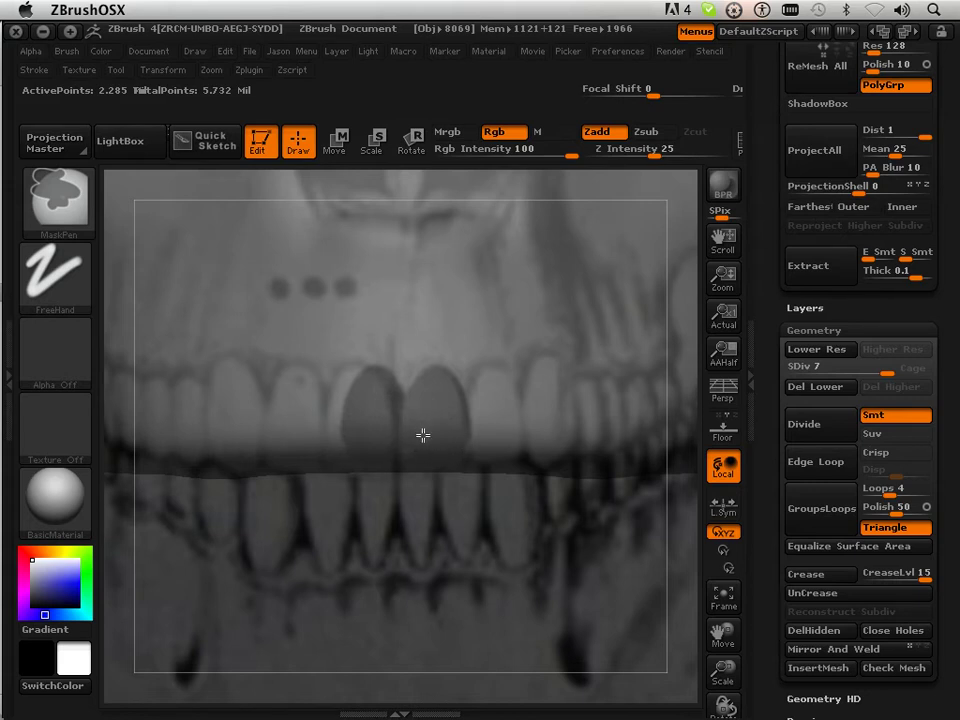
pyautogui.moveTo(462, 430)
pyautogui.keyDown('ctrl'); pyautogui.mouseDown()
pyautogui.moveTo(495, 379)
pyautogui.moveTo(510, 454)
pyautogui.moveTo(495, 418)
pyautogui.moveTo(488, 460)
pyautogui.mouseUp(); pyautogui.keyUp('ctrl')
pyautogui.hotkey('ctrl', 'h')
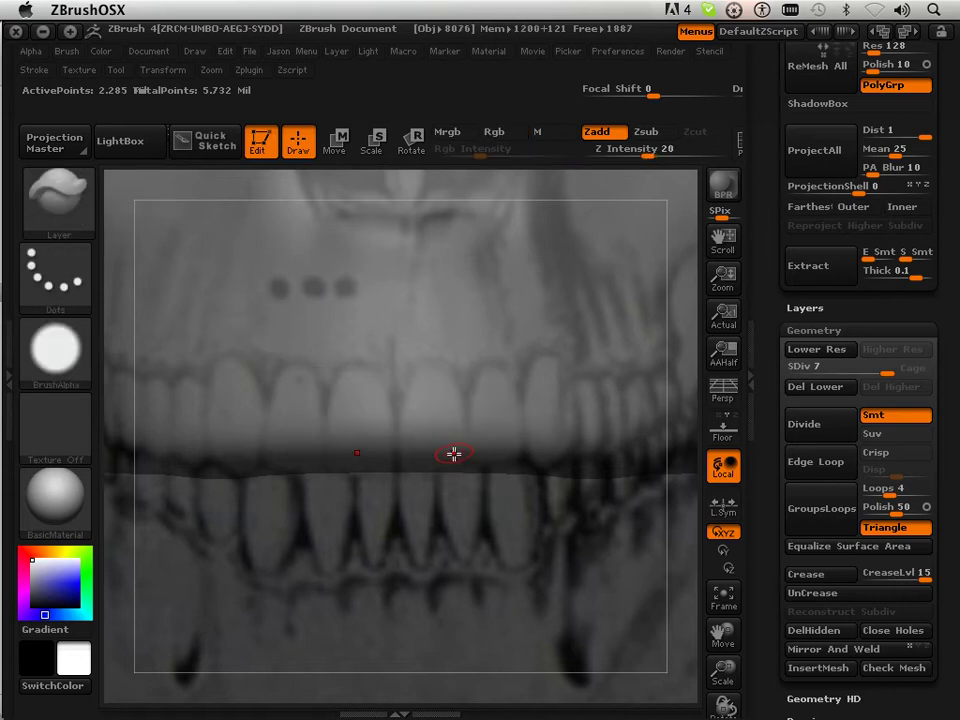
# From the front, mask the upper incisors and canines symmetrically along the reference outlines, and start the mask on the teeth behind them
pyautogui.press('ctrl')
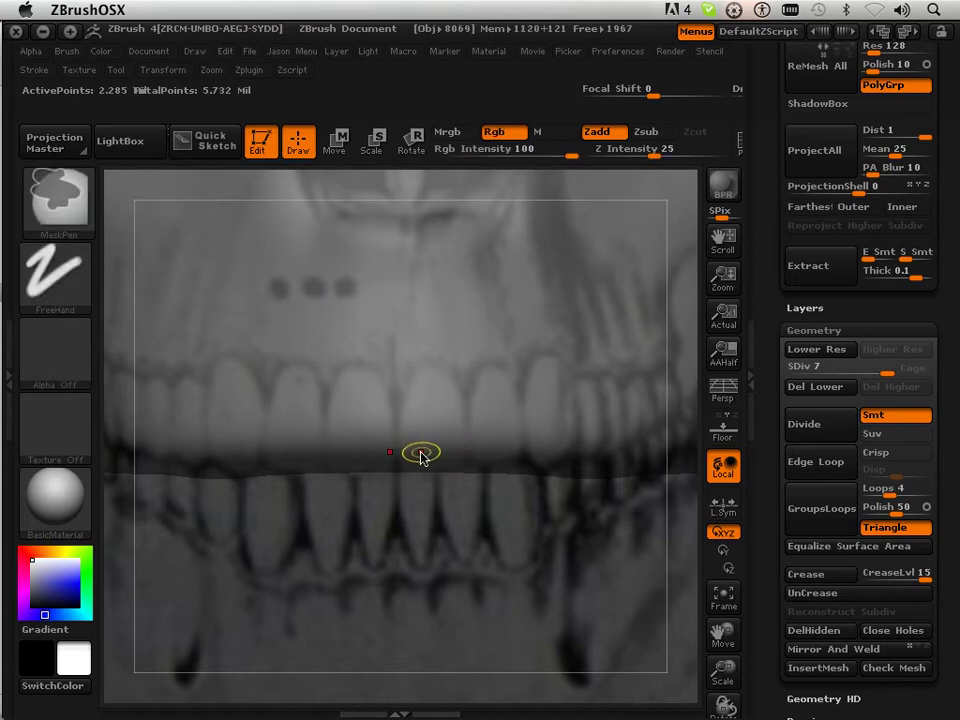
pyautogui.moveTo(422, 430)
pyautogui.keyDown('ctrl'); pyautogui.mouseDown()
pyautogui.moveTo(422, 438)
pyautogui.moveTo(429, 384)
pyautogui.moveTo(452, 418)
pyautogui.moveTo(451, 449)
pyautogui.mouseUp(); pyautogui.keyUp('ctrl')
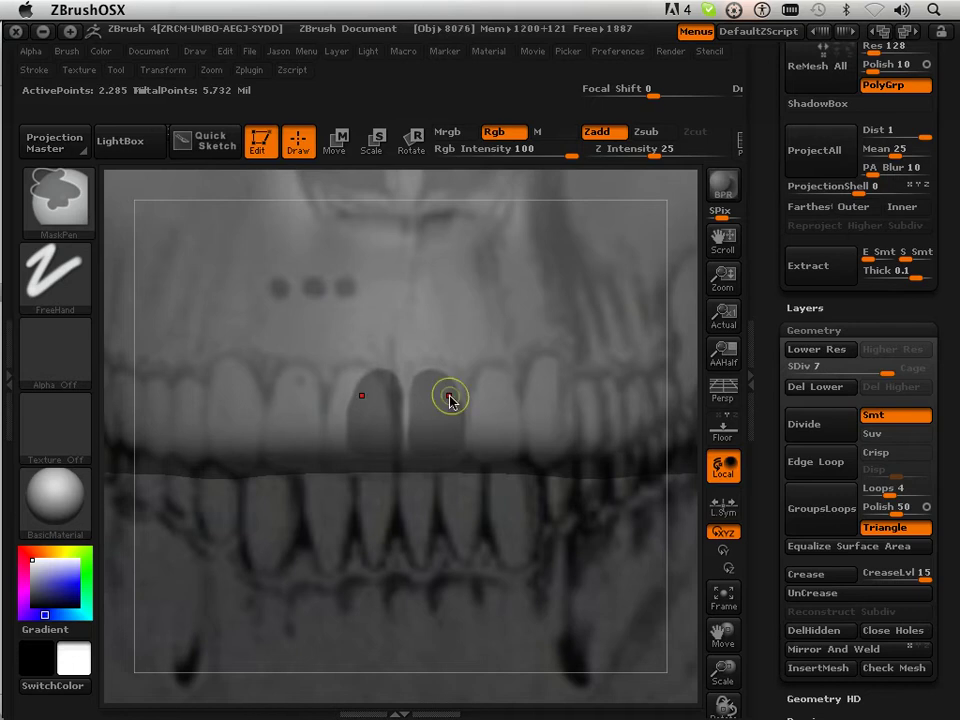
pyautogui.moveTo(491, 399)
pyautogui.keyDown('ctrl'); pyautogui.mouseDown()
pyautogui.moveTo(490, 440)
pyautogui.moveTo(503, 392)
pyautogui.moveTo(489, 395)
pyautogui.mouseUp(); pyautogui.keyUp('ctrl')
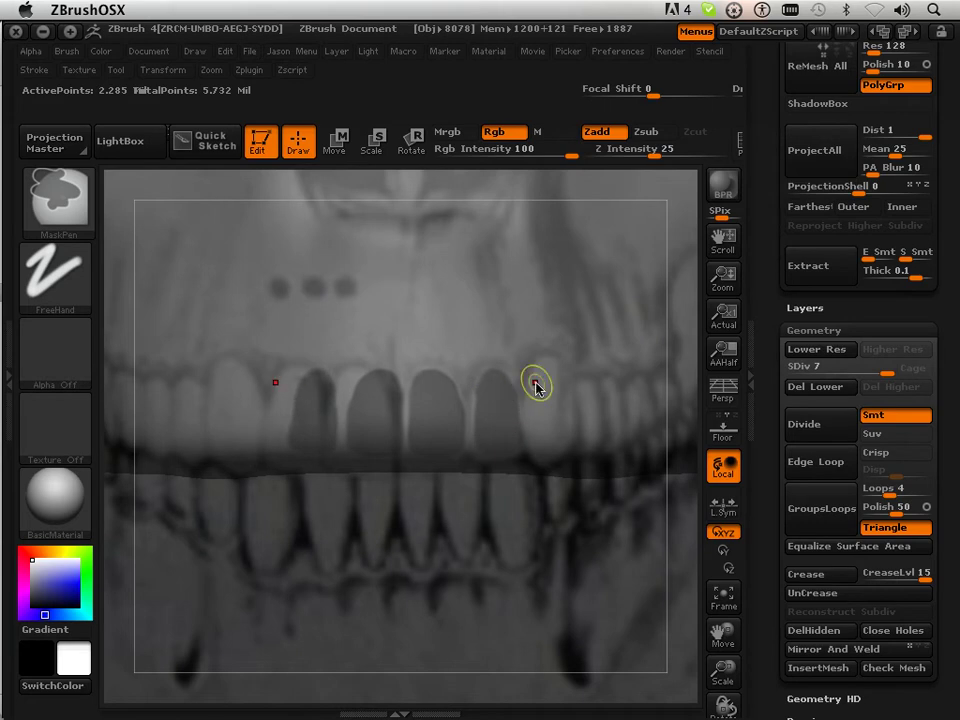
pyautogui.moveTo(544, 379)
pyautogui.keyDown('ctrl'); pyautogui.mouseDown()
pyautogui.moveTo(543, 441)
pyautogui.moveTo(559, 405)
pyautogui.moveTo(545, 368)
pyautogui.moveTo(537, 394)
pyautogui.mouseUp(); pyautogui.keyUp('ctrl')
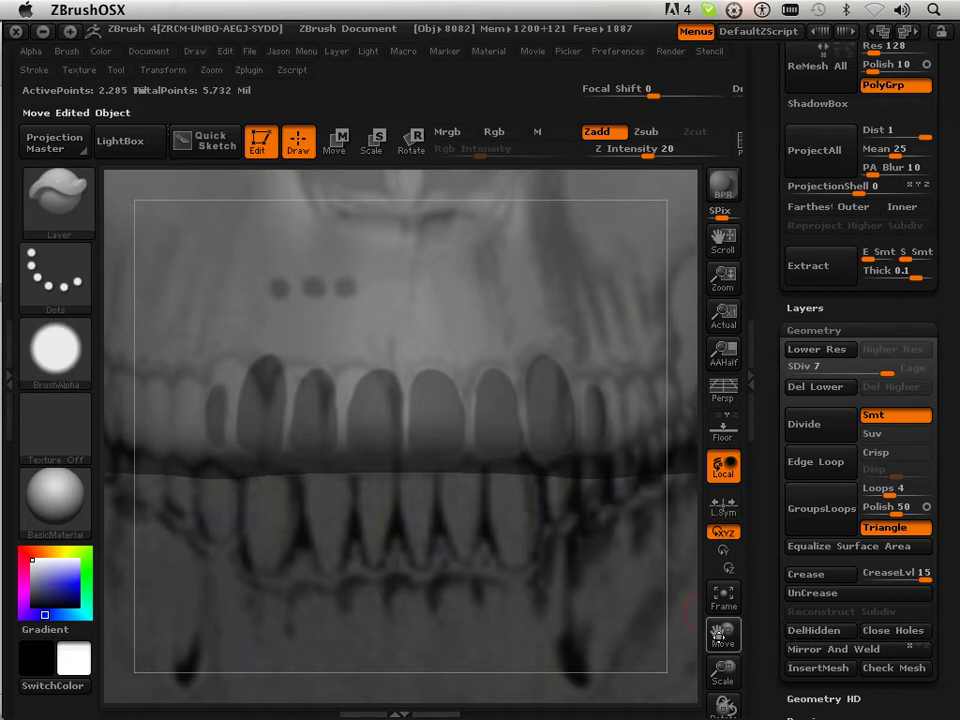
# In side view, widen the mask on the partly masked tooth behind the upper canine to match the reference outline
pyautogui.moveTo(722, 668); pyautogui.dragTo(506, 616)
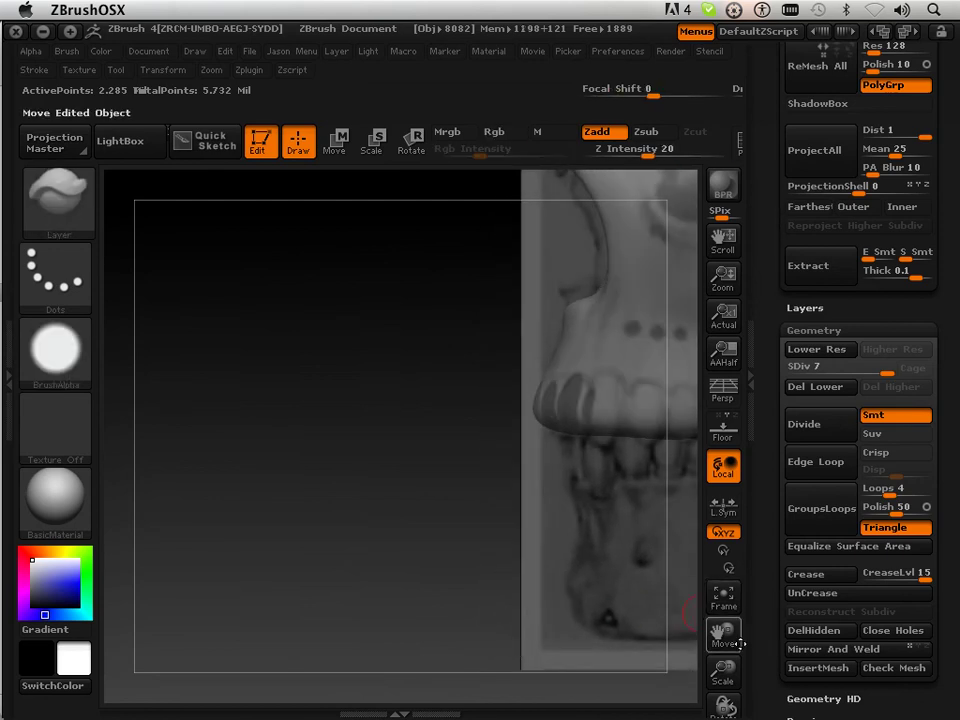
pyautogui.moveTo(723, 672); pyautogui.dragTo(535, 525)
pyautogui.press('ctrl')
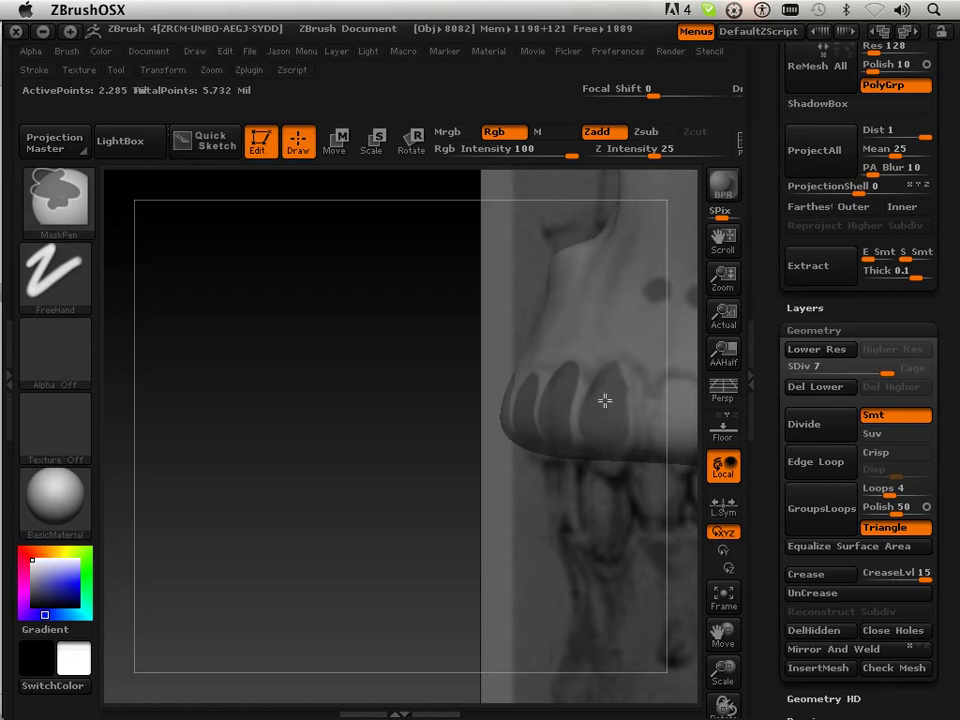
pyautogui.moveTo(723, 633)
pyautogui.mouseDown()
pyautogui.moveTo(644, 634)
pyautogui.moveTo(542, 523)
pyautogui.mouseUp()
pyautogui.press('ctrl')
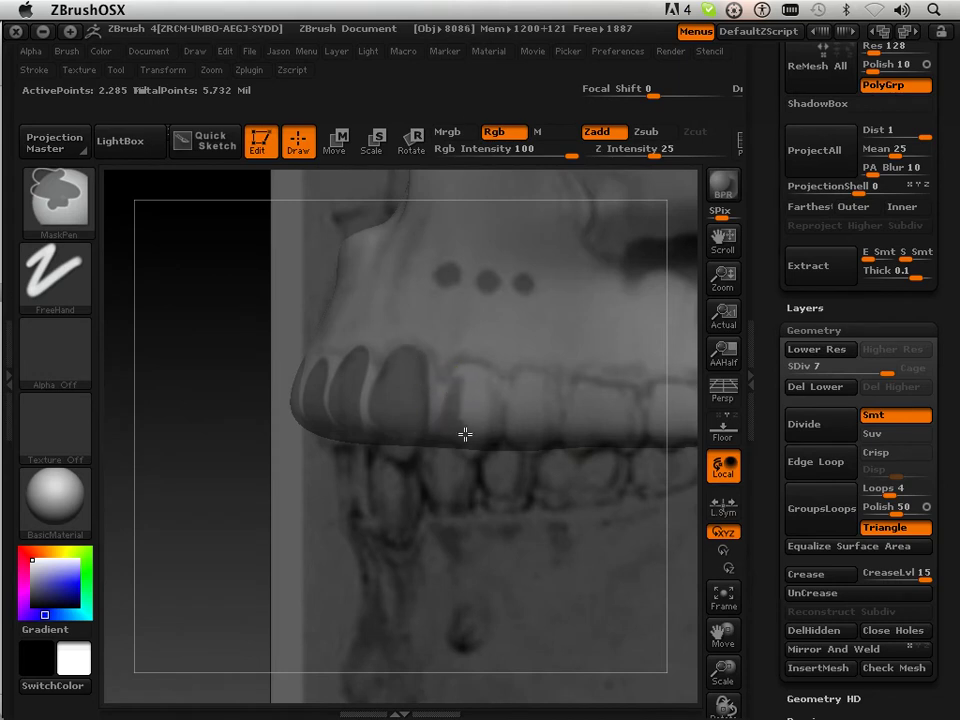
# Mask the next three upper side teeth, ending with the first wide molar, following the side reference outlines
pyautogui.keyDown('ctrl'); pyautogui.moveTo(490, 420); pyautogui.dragTo(475, 418); pyautogui.keyUp('ctrl')
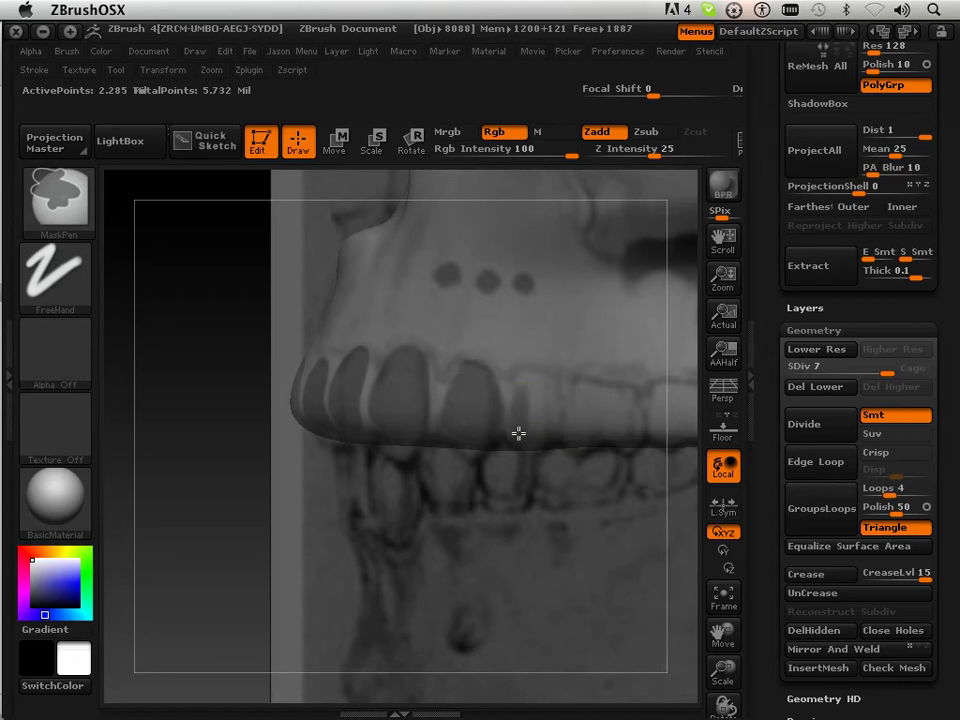
pyautogui.keyDown('ctrl'); pyautogui.moveTo(540, 439); pyautogui.dragTo(535, 381); pyautogui.keyUp('ctrl')
pyautogui.keyDown('ctrl'); pyautogui.moveTo(523, 424); pyautogui.dragTo(531, 432); pyautogui.keyUp('ctrl')
pyautogui.keyDown('ctrl'); pyautogui.moveTo(582, 401); pyautogui.dragTo(578, 414); pyautogui.keyUp('ctrl')
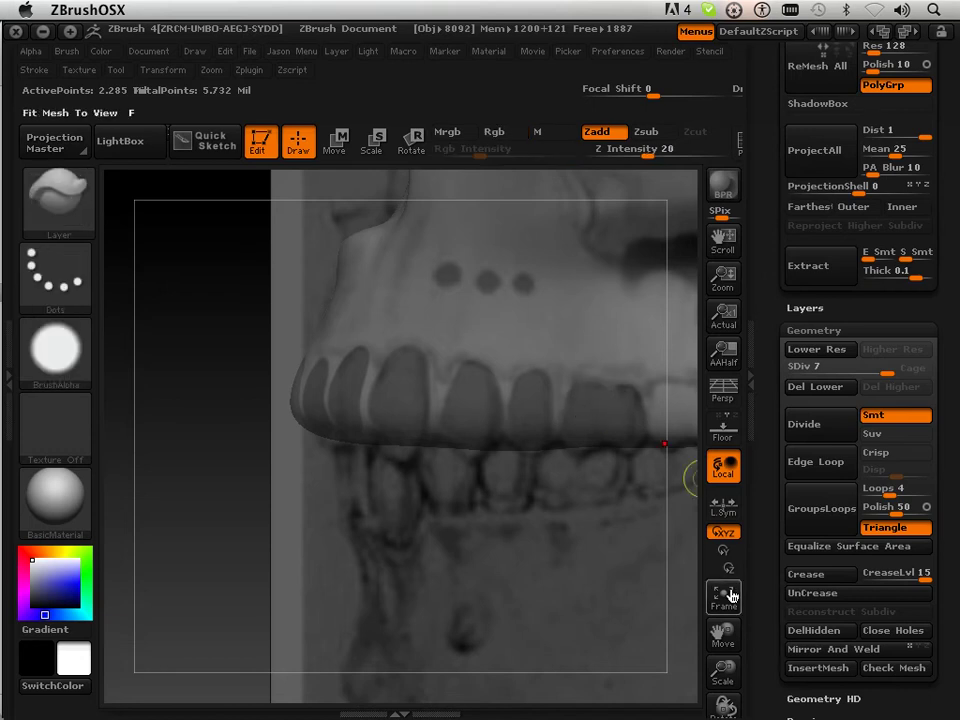
# Mask the two rearmost upper molars along their outlines in the side reference
pyautogui.moveTo(723, 633); pyautogui.dragTo(565, 632)
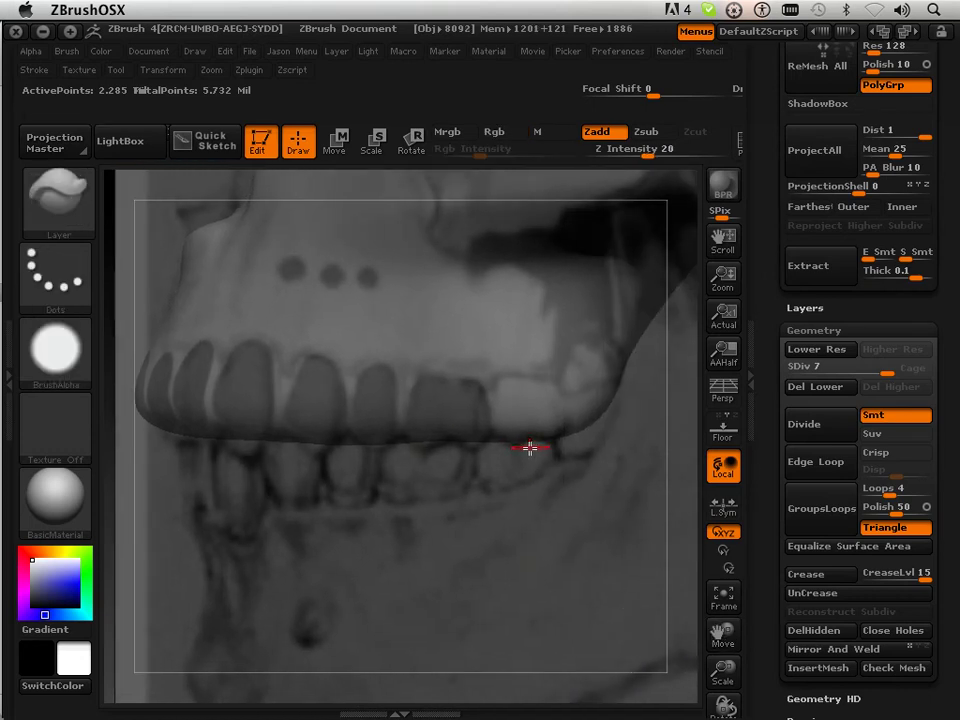
pyautogui.press('ctrl')
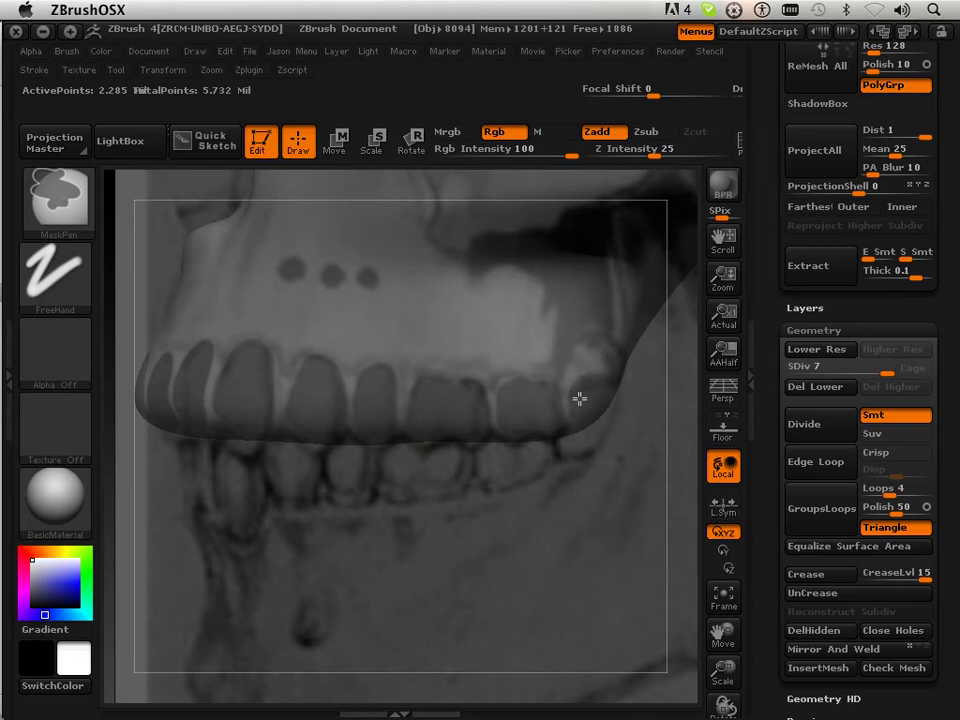
pyautogui.keyDown('ctrl'); pyautogui.moveTo(579, 399); pyautogui.dragTo(584, 424); pyautogui.keyUp('ctrl')
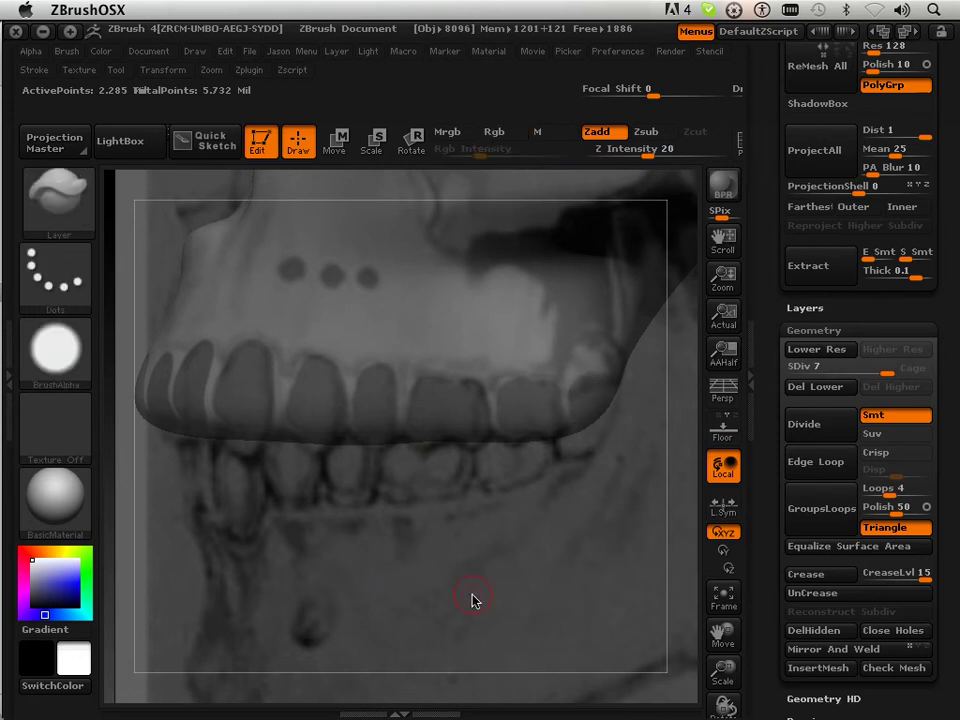
# Create an alpha from the painted teeth mask using the Masking options
pyautogui.moveTo(722, 668); pyautogui.dragTo(341, 533)
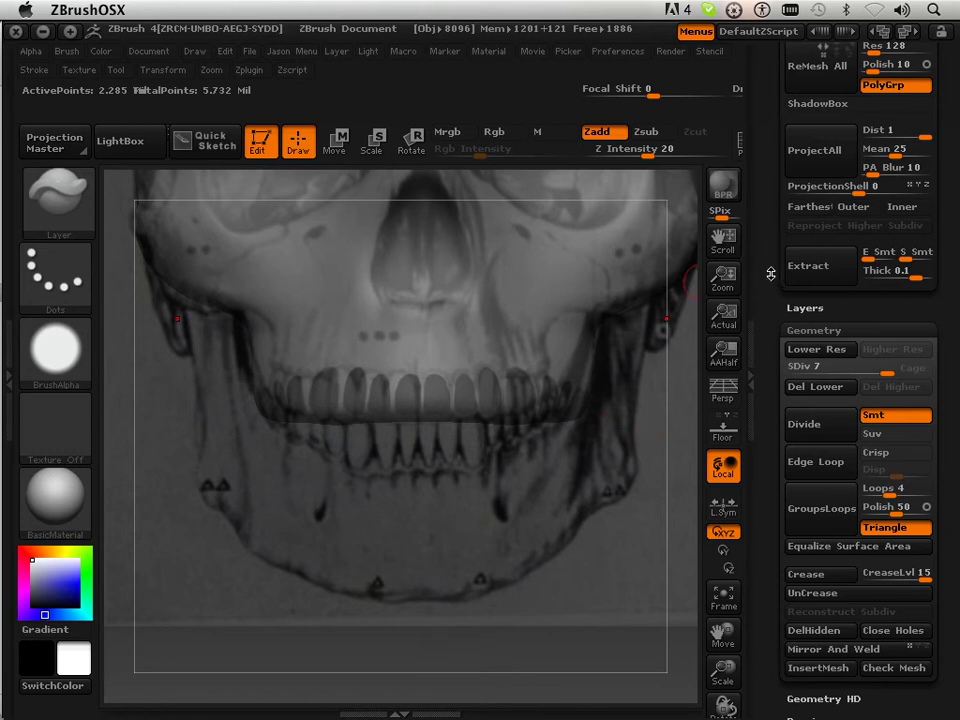
pyautogui.moveTo(770, 274); pyautogui.dragTo(747, 126)
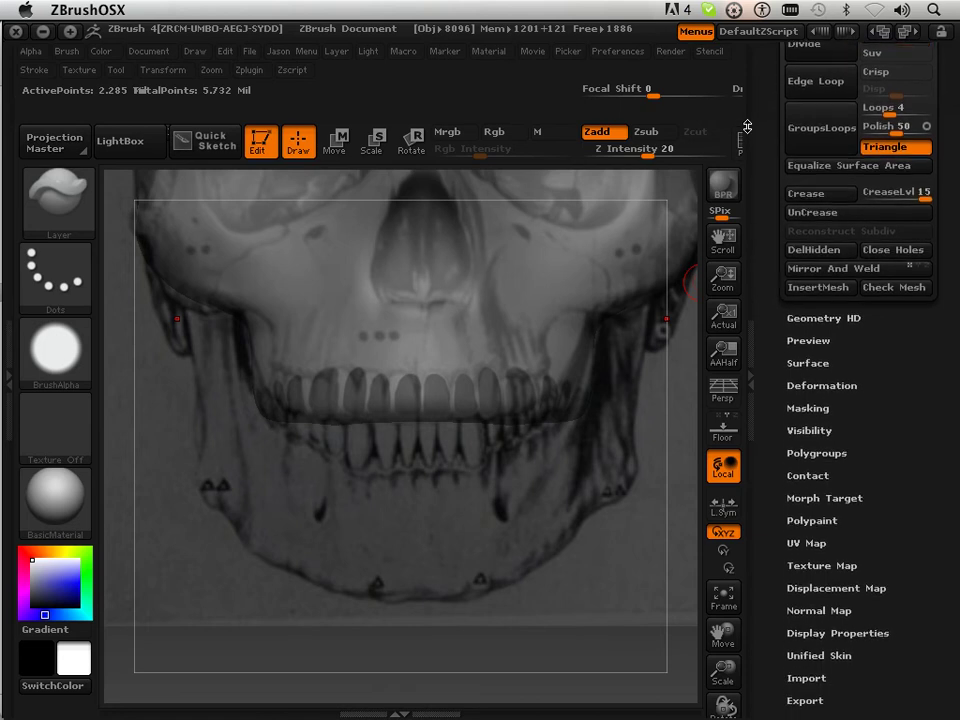
pyautogui.moveTo(511, 620); pyautogui.dragTo(513, 676)
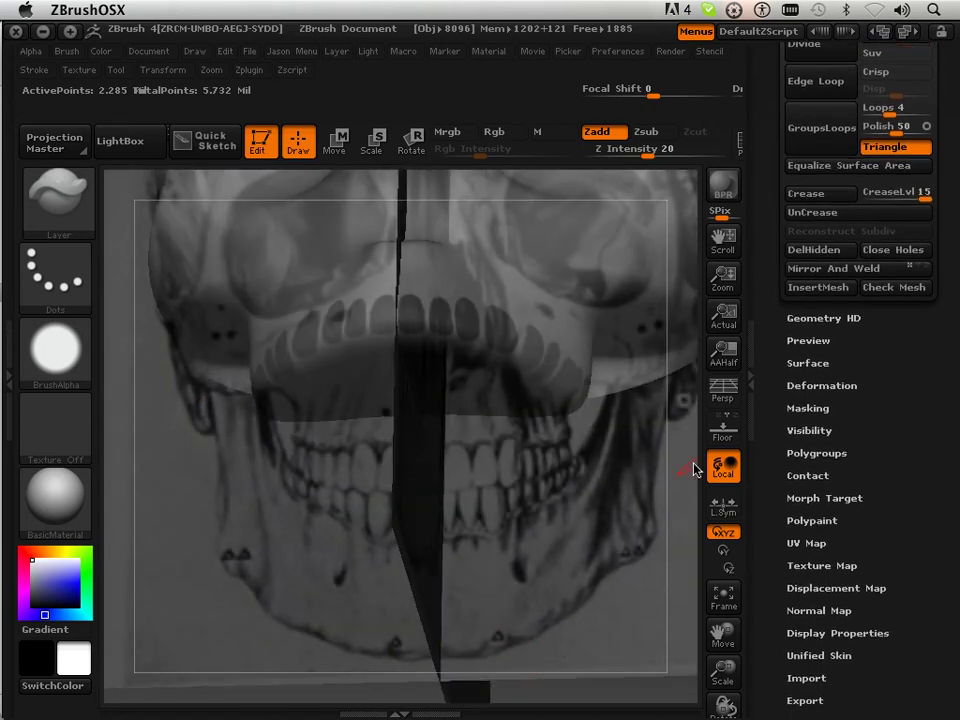
pyautogui.click(806, 408)
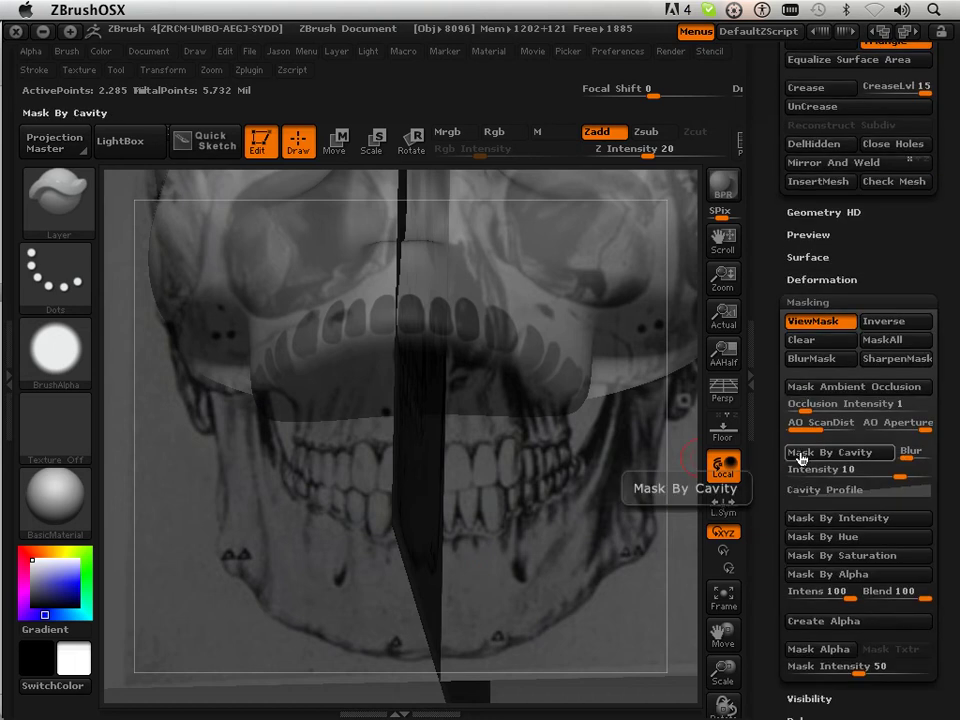
pyautogui.moveTo(772, 567); pyautogui.dragTo(764, 489)
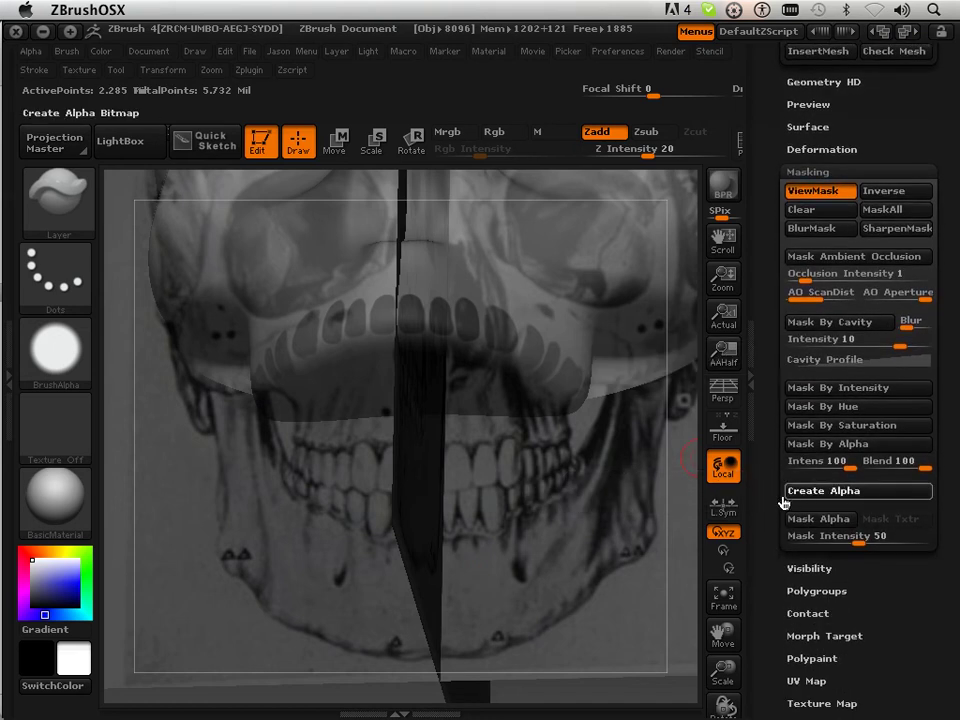
pyautogui.click(790, 491)
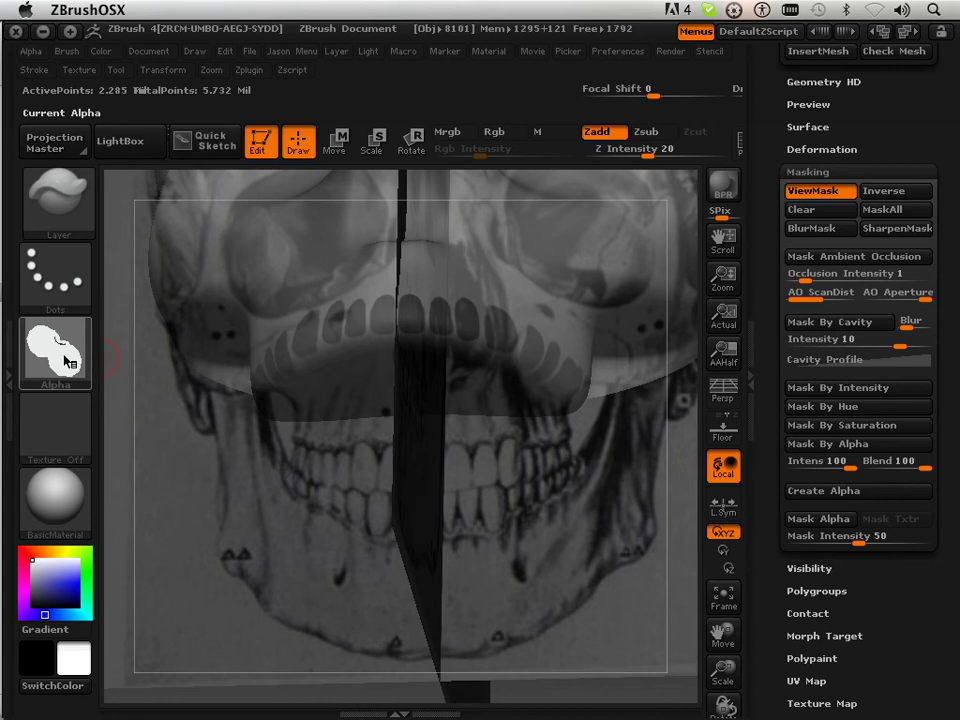
pyautogui.moveTo(58, 348)
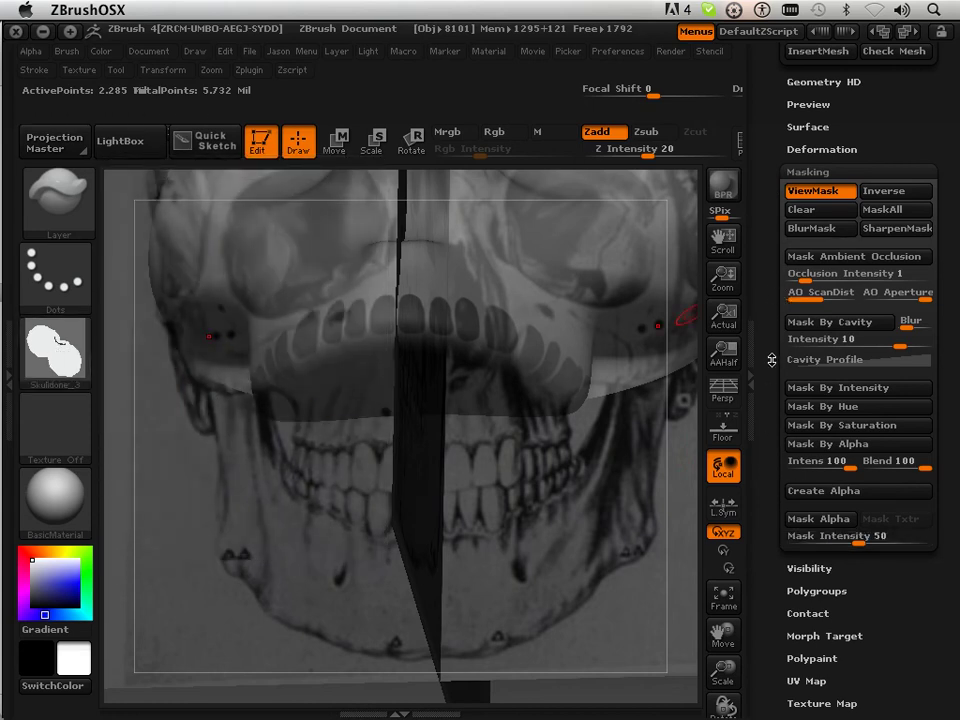
# Set the UV map size to 4096 and create a new alpha from the teeth mask at that size
pyautogui.moveTo(771, 360); pyautogui.dragTo(764, 236)
pyautogui.click(815, 426)
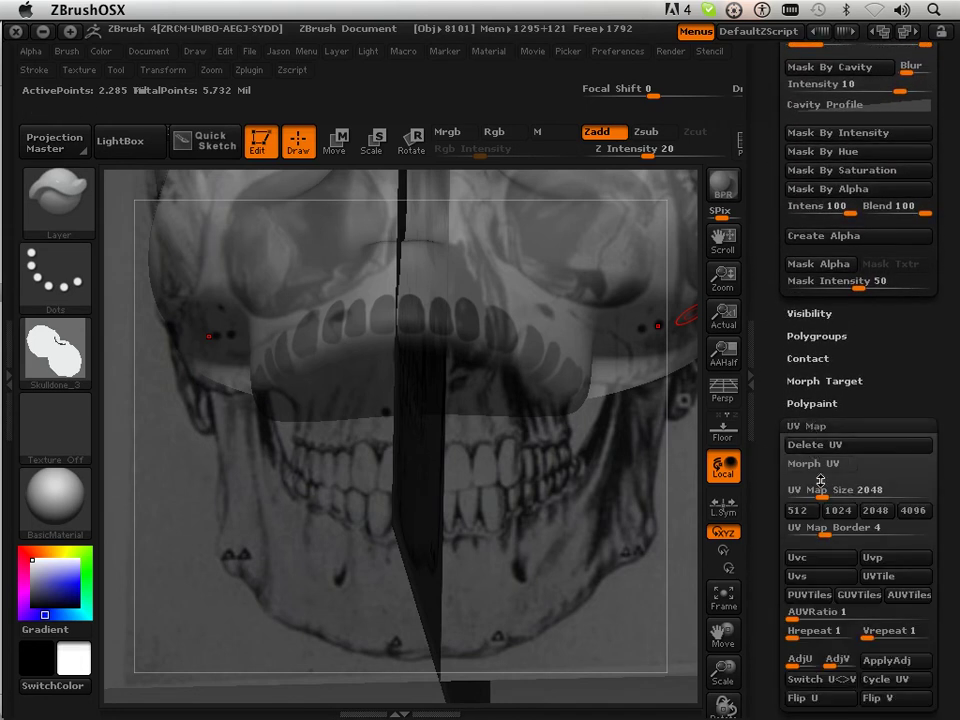
pyautogui.click(914, 511)
pyautogui.moveTo(770, 269); pyautogui.dragTo(793, 306)
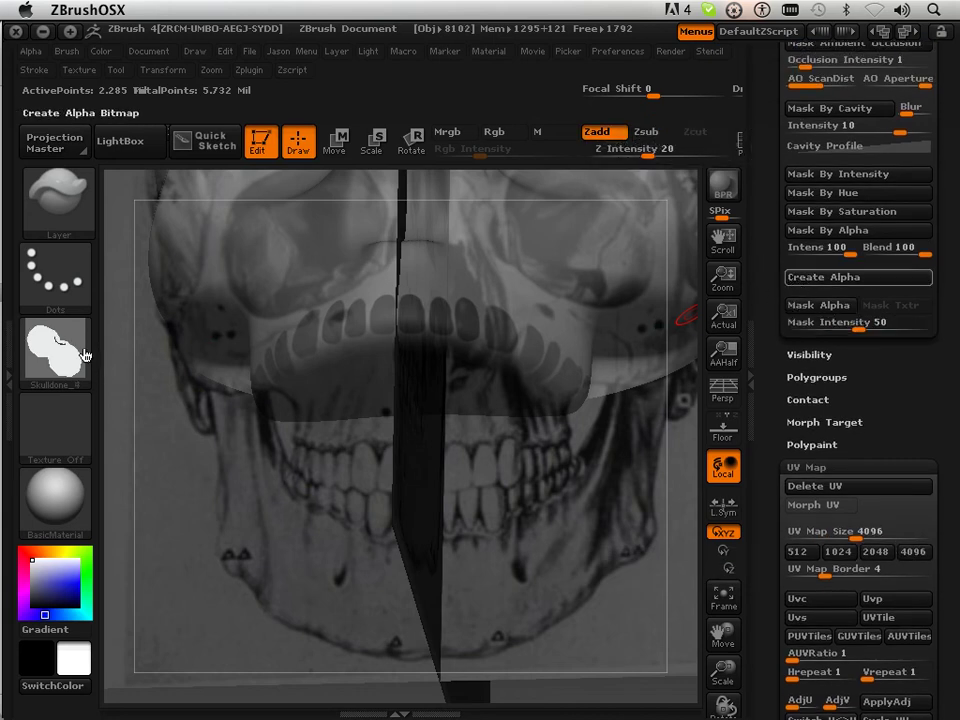
pyautogui.moveTo(73, 360)
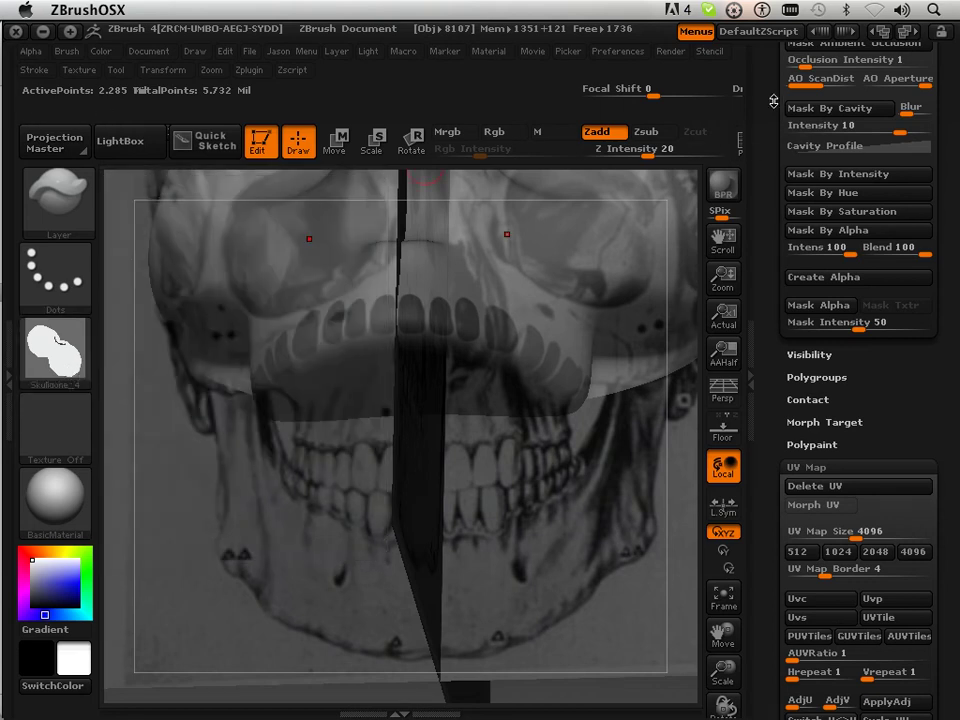
# Invert the skull's mask so that only the upper teeth can be sculpted
pyautogui.scroll(8, 778, 190)
pyautogui.scroll(15, 779, 233)
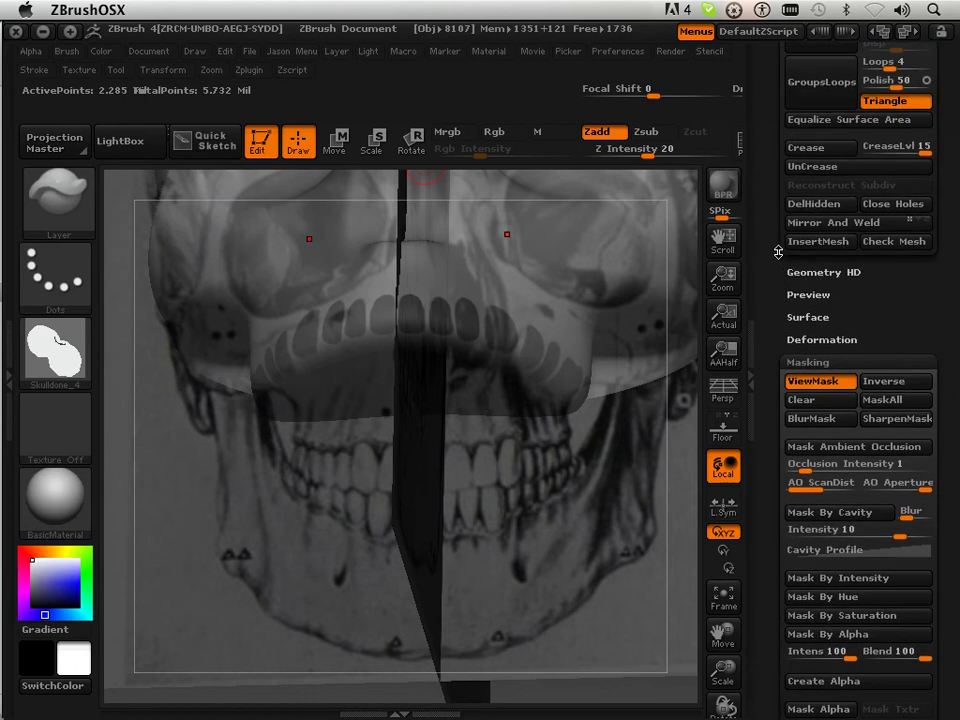
pyautogui.scroll(-10, 778, 345)
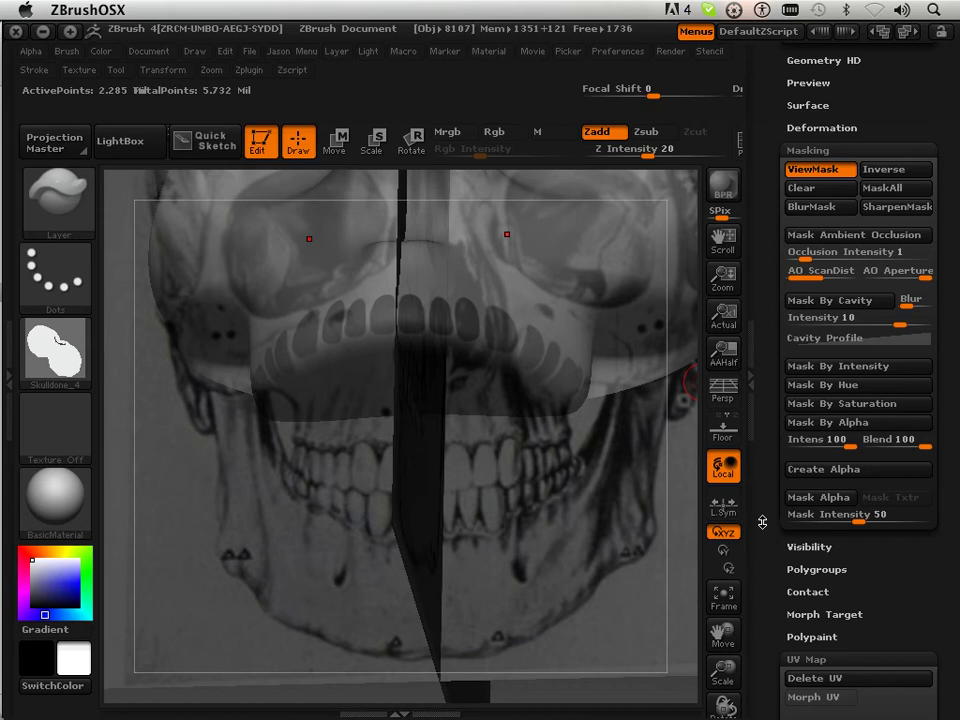
pyautogui.moveTo(762, 521); pyautogui.dragTo(763, 531)
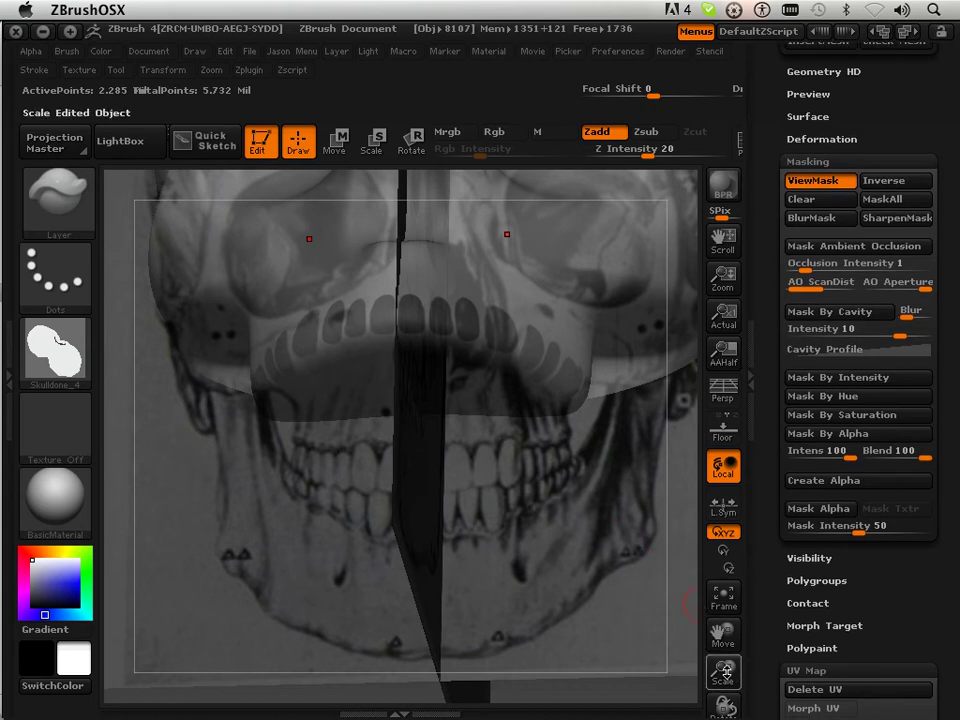
pyautogui.moveTo(724, 672); pyautogui.dragTo(636, 643)
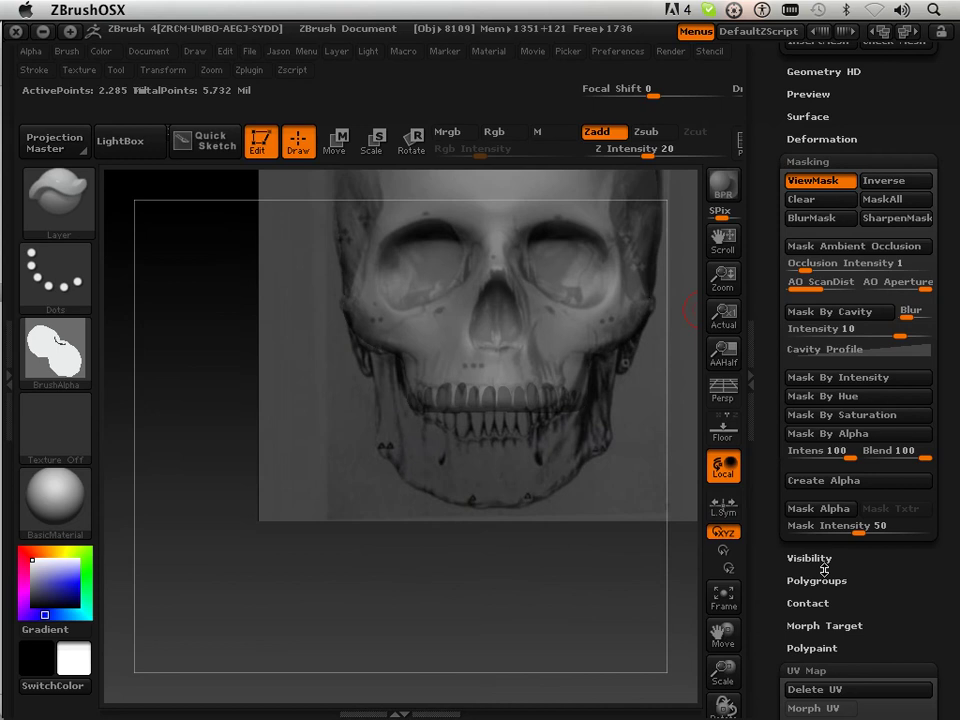
pyautogui.click(884, 181)
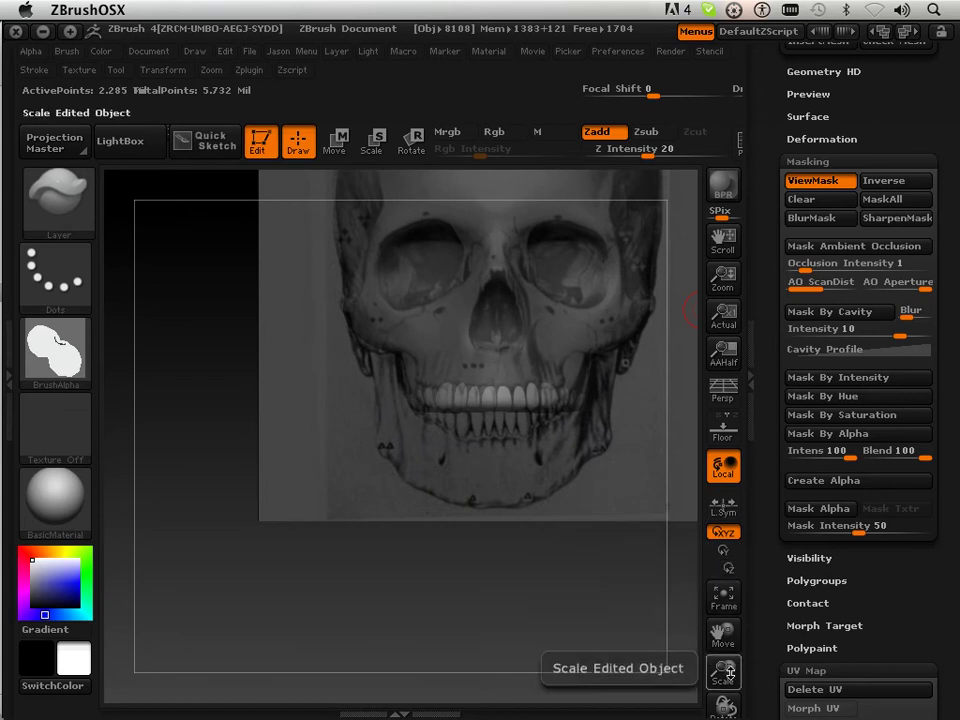
# Build up the unmasked upper teeth around the whole arch with the Layer brush
pyautogui.moveTo(723, 668); pyautogui.dragTo(738, 706)
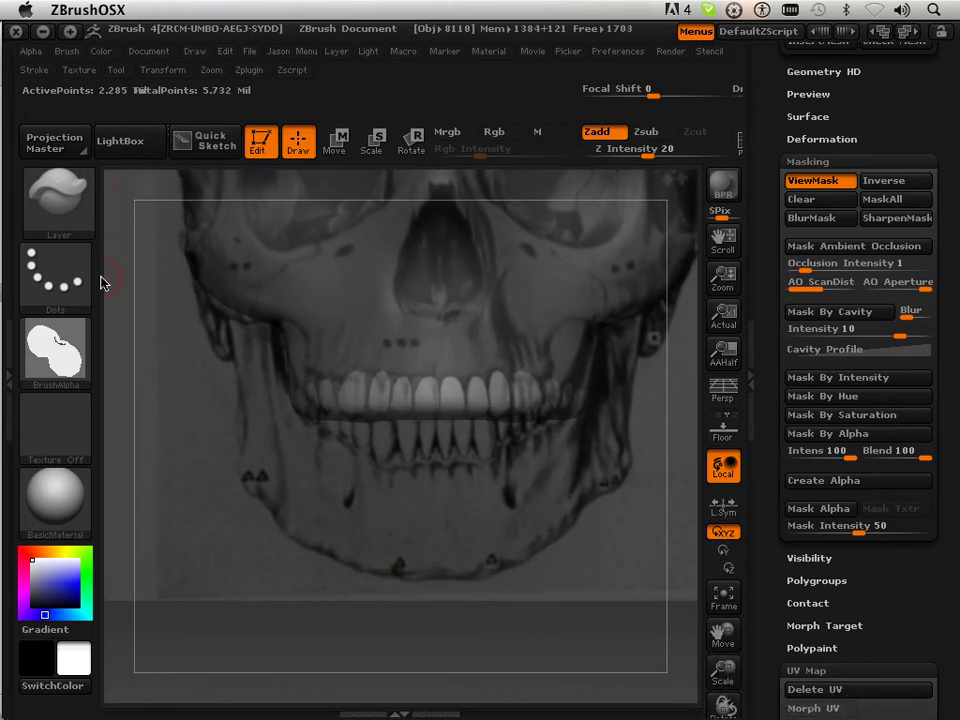
pyautogui.click(74, 208)
pyautogui.press('l')
pyautogui.press('y')
pyautogui.moveTo(541, 661); pyautogui.dragTo(505, 640)
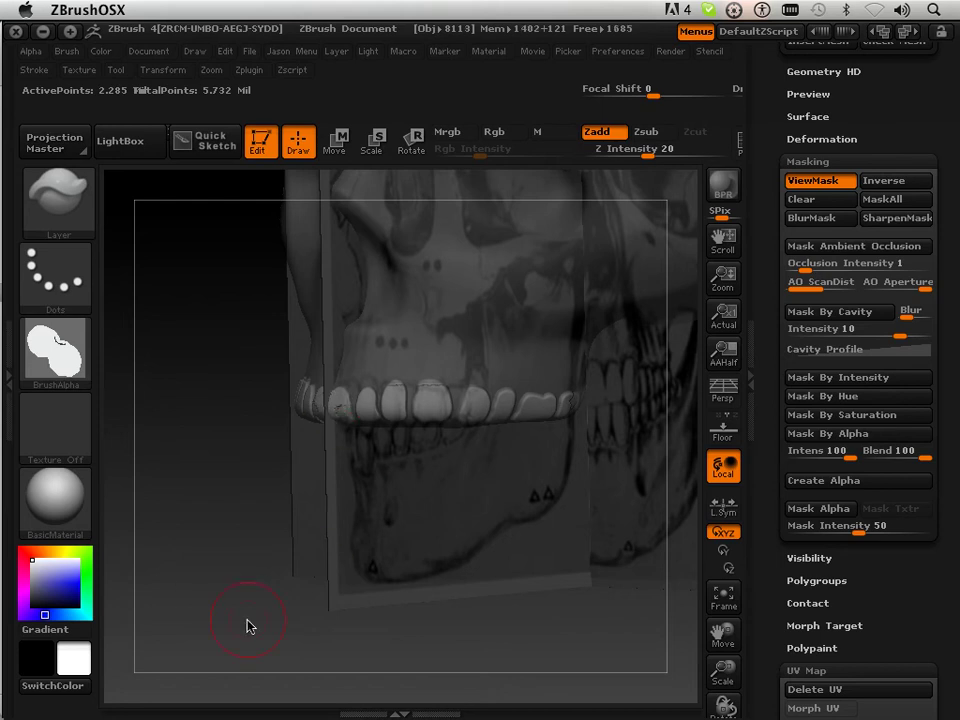
pyautogui.moveTo(248, 627)
pyautogui.mouseDown()
pyautogui.moveTo(199, 634)
pyautogui.moveTo(212, 636)
pyautogui.moveTo(339, 521)
pyautogui.mouseUp()
# Smooth the raised upper teeth from the front and along the side of the arch
pyautogui.press('shift')
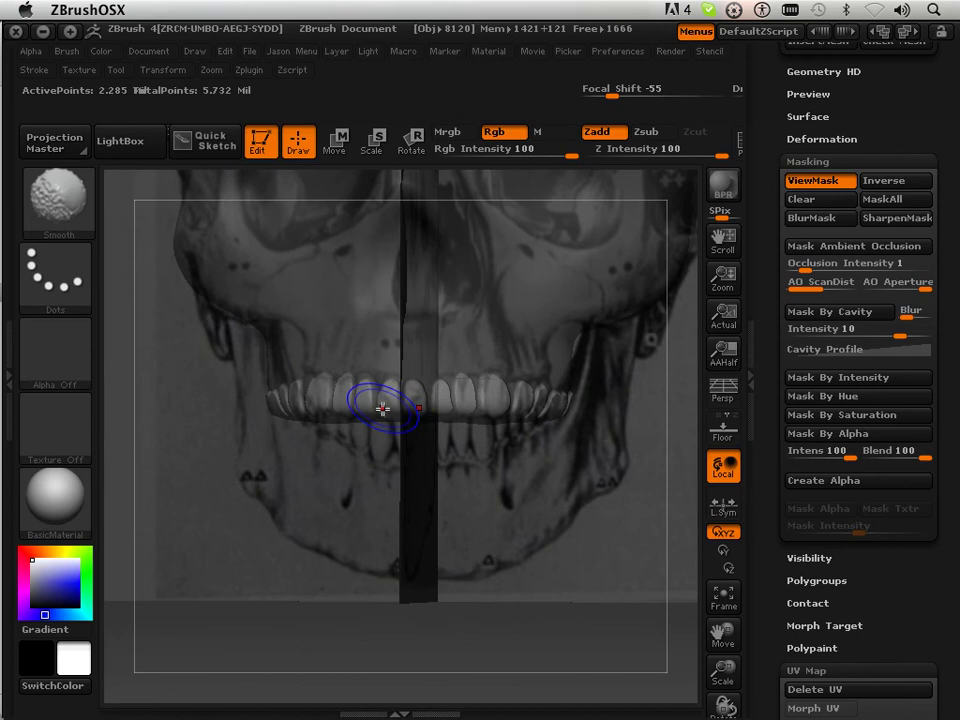
pyautogui.moveTo(210, 664)
pyautogui.mouseDown()
pyautogui.moveTo(159, 677)
pyautogui.moveTo(133, 668)
pyautogui.mouseUp()
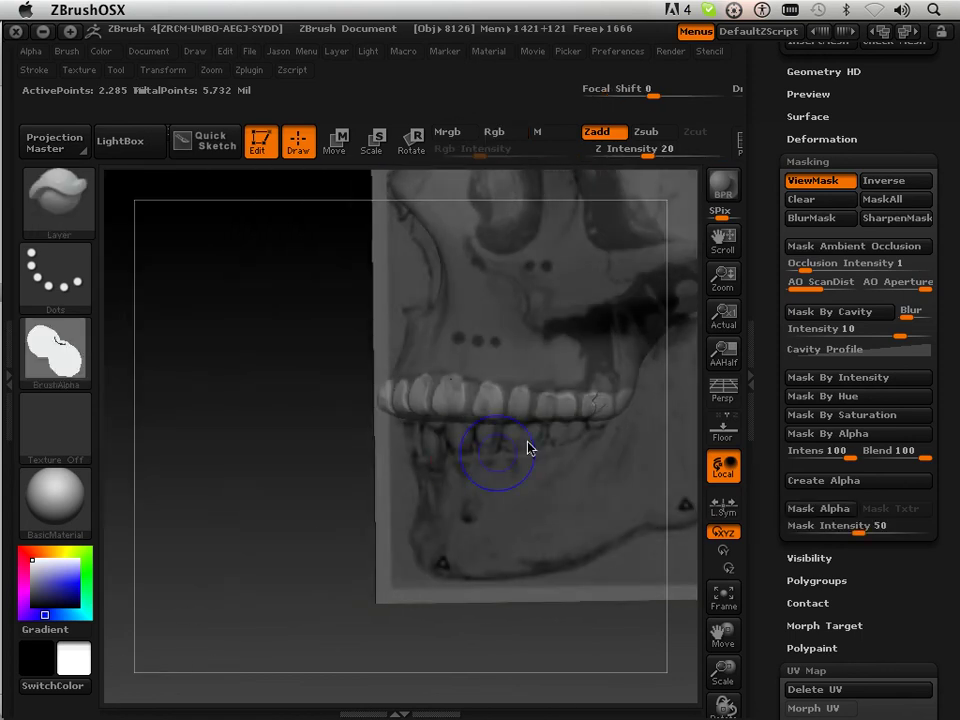
pyautogui.press('shift')
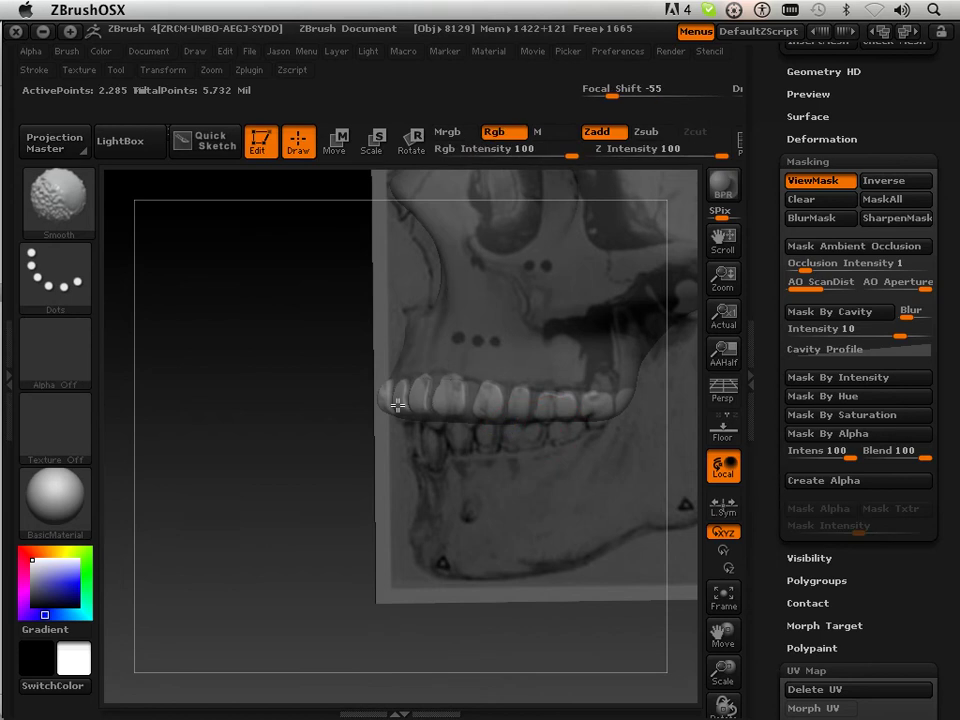
pyautogui.moveTo(253, 501); pyautogui.dragTo(330, 506)
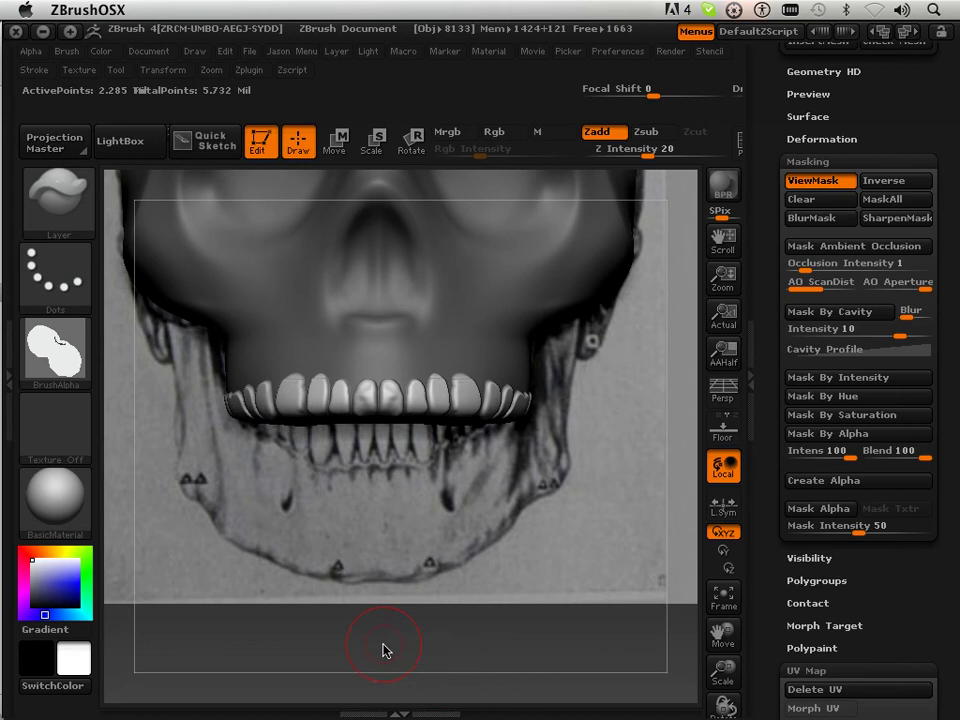
# In a close three-quarter view, smooth the surfaces of the large side tooth and its neighbours in the upper row
pyautogui.moveTo(383, 650)
pyautogui.mouseDown()
pyautogui.moveTo(381, 523)
pyautogui.moveTo(386, 647)
pyautogui.moveTo(334, 666)
pyautogui.moveTo(371, 660)
pyautogui.mouseUp()
pyautogui.moveTo(724, 672); pyautogui.dragTo(727, 710)
pyautogui.moveTo(721, 634); pyautogui.dragTo(799, 577)
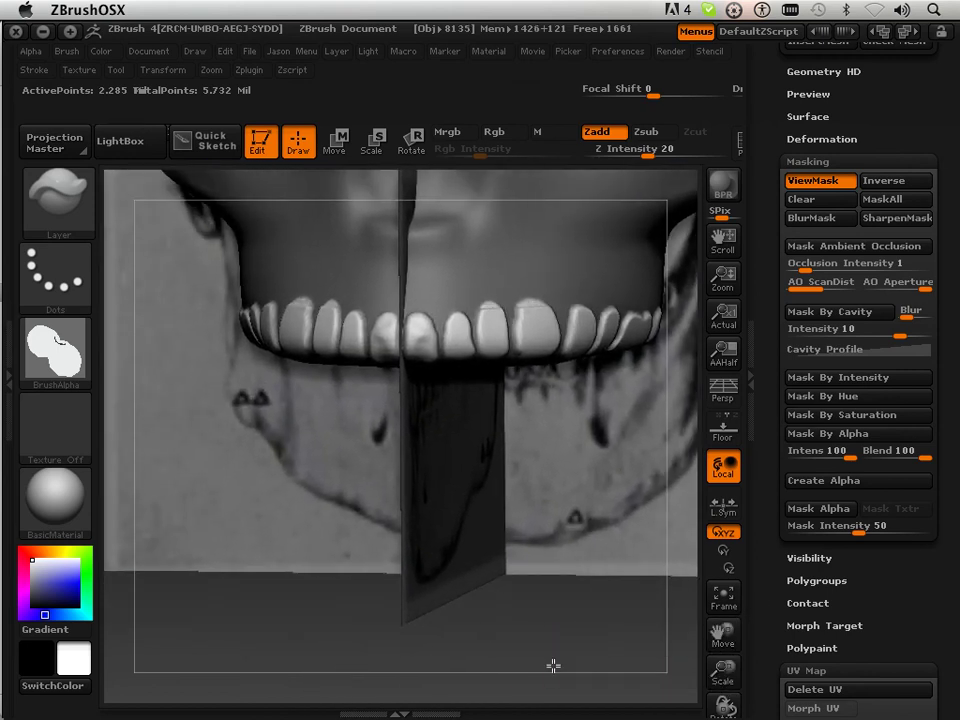
pyautogui.moveTo(553, 667)
pyautogui.mouseDown()
pyautogui.moveTo(557, 675)
pyautogui.moveTo(531, 675)
pyautogui.moveTo(523, 601)
pyautogui.mouseUp()
pyautogui.keyDown('shift'); pyautogui.moveTo(519, 319); pyautogui.dragTo(516, 322); pyautogui.keyUp('shift')
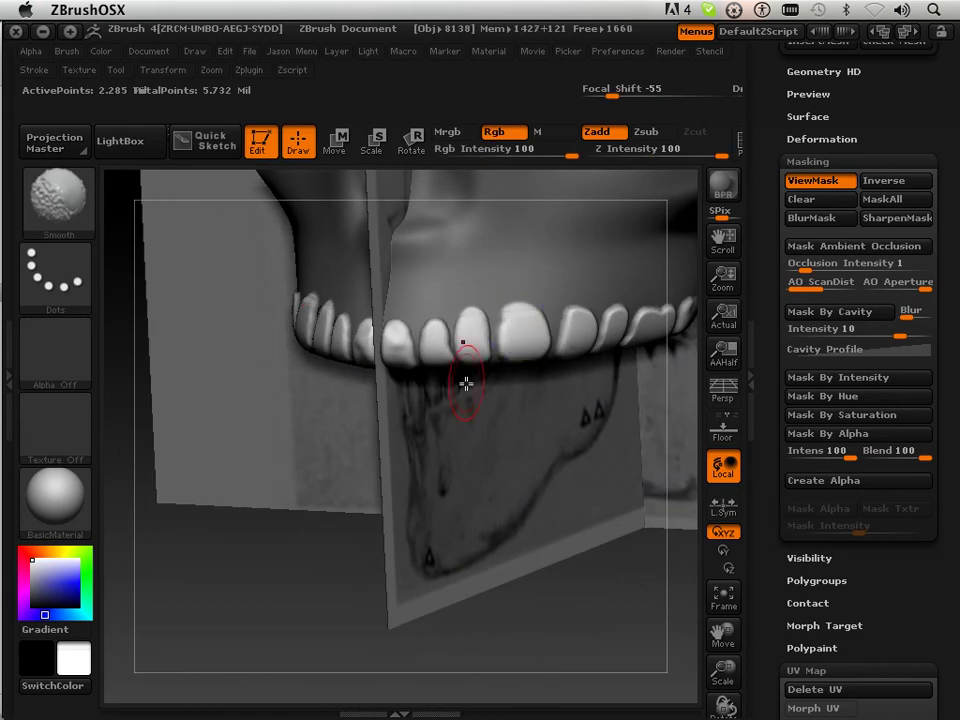
# Invert the mask to protect the upper teeth and reshape the bone around the front teeth with an enlarged Move Elastic brush
pyautogui.moveTo(240, 564)
pyautogui.mouseDown()
pyautogui.moveTo(302, 554)
pyautogui.moveTo(257, 568)
pyautogui.moveTo(221, 538)
pyautogui.moveTo(199, 559)
pyautogui.moveTo(206, 548)
pyautogui.mouseUp()
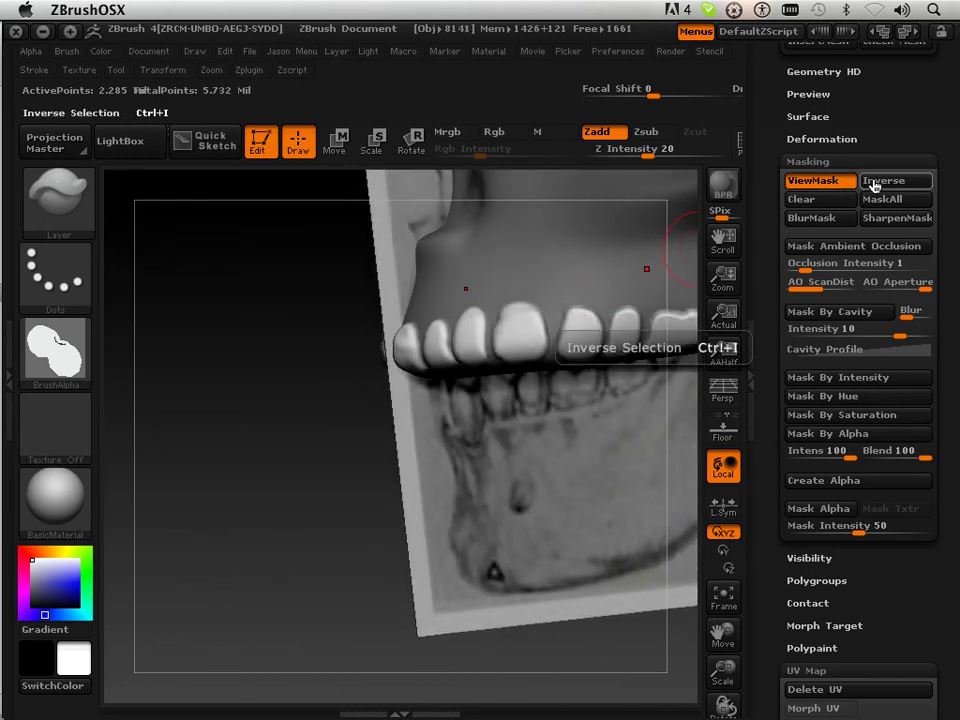
pyautogui.keyDown('shift'); pyautogui.moveTo(289, 467); pyautogui.dragTo(288, 483); pyautogui.keyUp('shift')
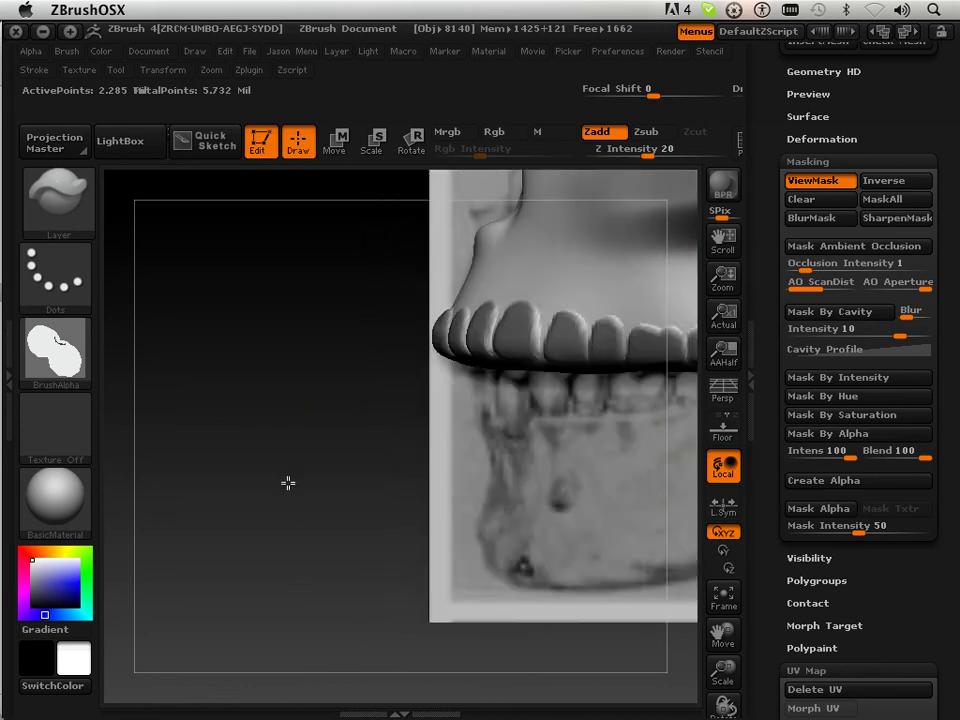
pyautogui.click(57, 195)
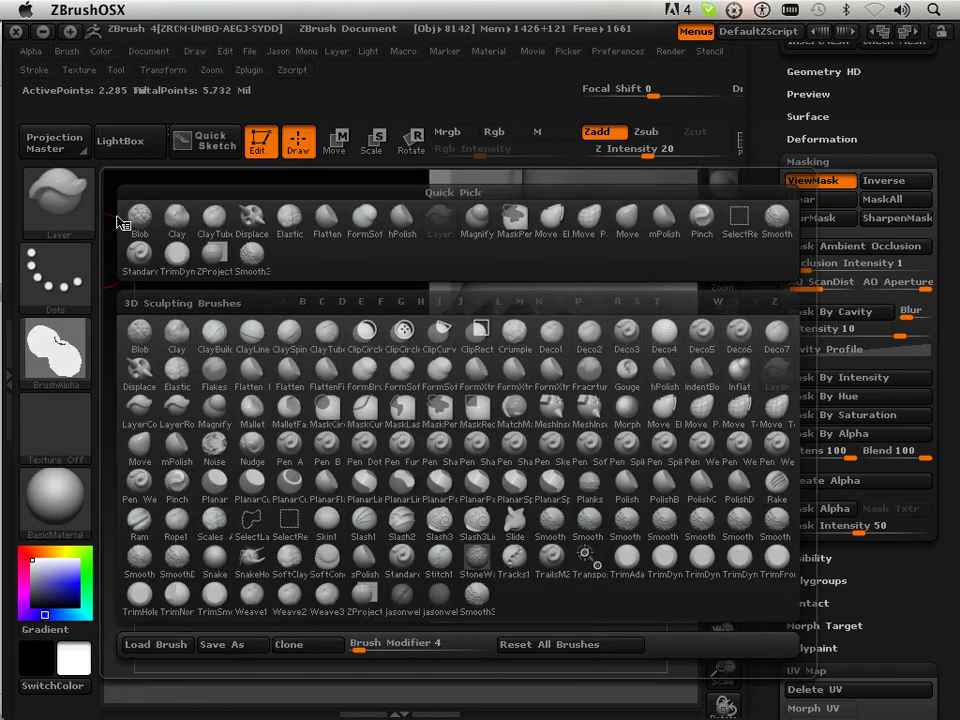
pyautogui.click(701, 407)
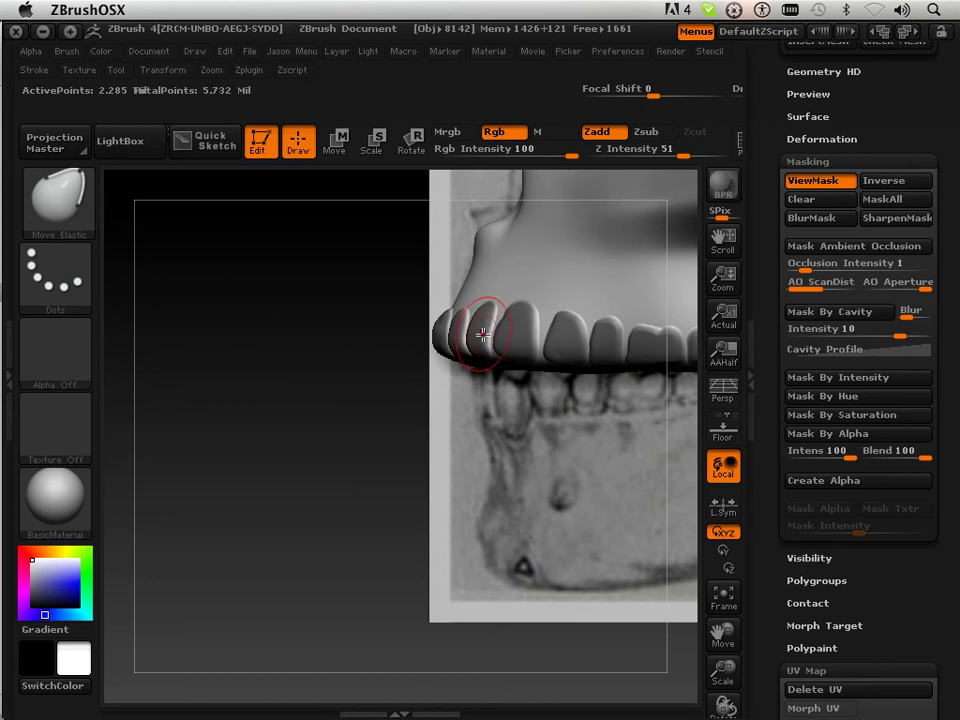
pyautogui.press(']')
pyautogui.press(']')
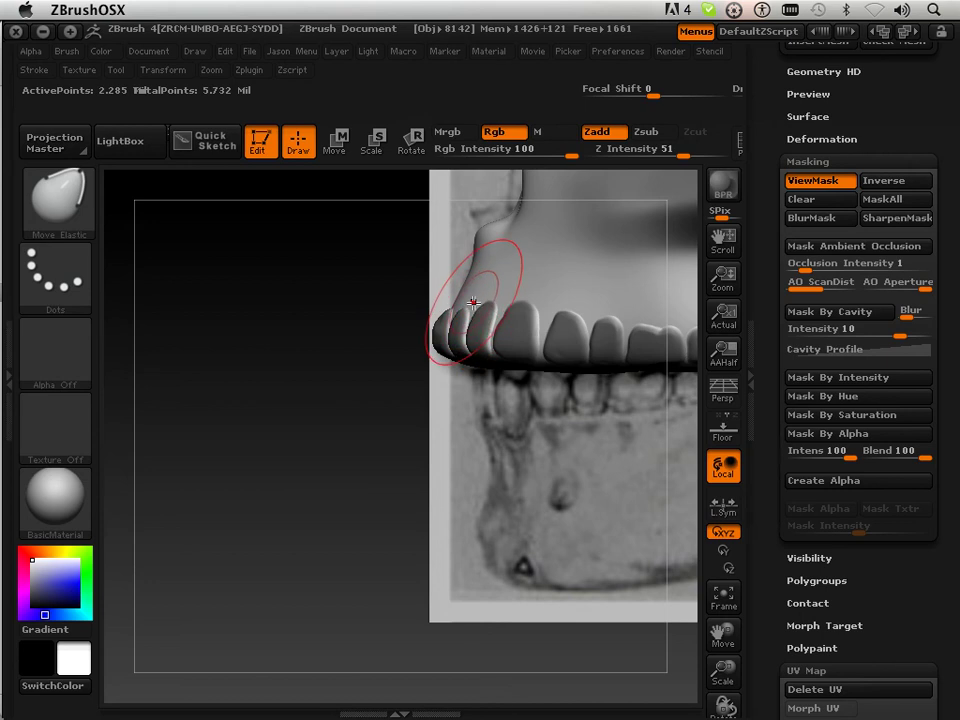
pyautogui.moveTo(472, 298); pyautogui.dragTo(470, 298)
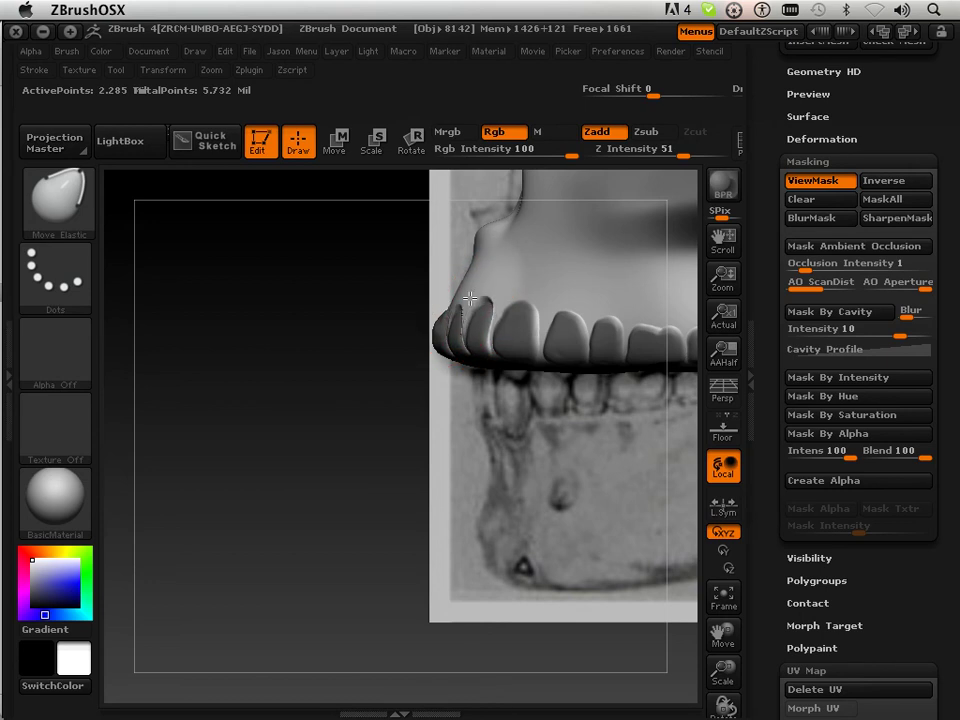
pyautogui.moveTo(326, 426)
pyautogui.mouseDown()
pyautogui.moveTo(356, 448)
pyautogui.moveTo(315, 456)
pyautogui.moveTo(309, 431)
pyautogui.mouseUp()
pyautogui.moveTo(509, 315); pyautogui.dragTo(504, 315)
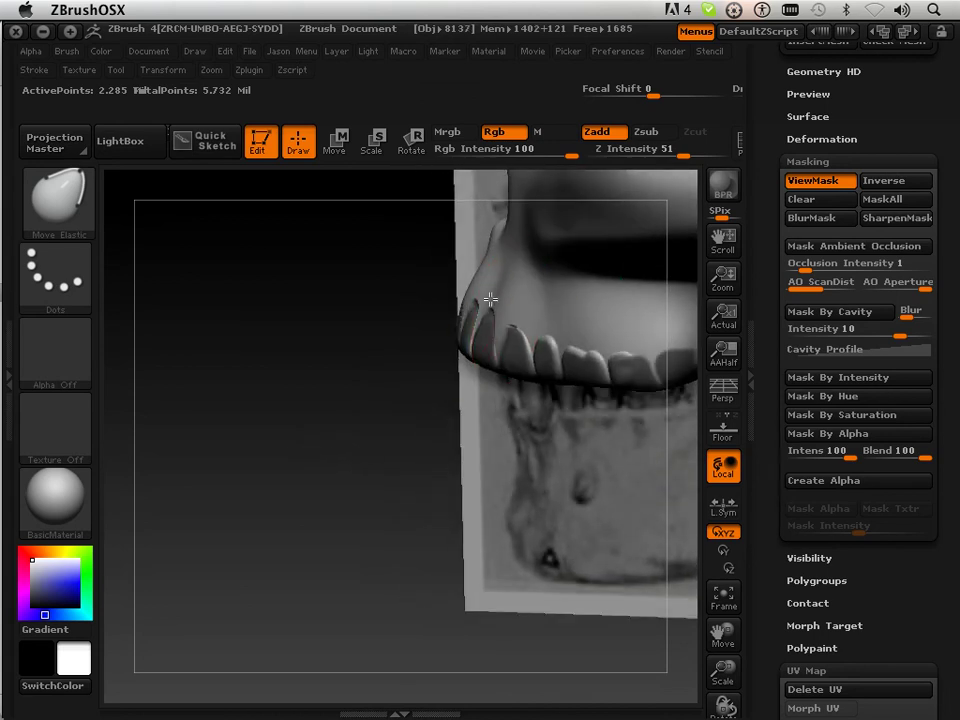
# Hide the HIGH_RES_SKULL_3 reference subtool so that only the sculpted skull is shown
pyautogui.moveTo(438, 366)
pyautogui.mouseDown()
pyautogui.moveTo(311, 465)
pyautogui.moveTo(433, 386)
pyautogui.moveTo(482, 423)
pyautogui.moveTo(530, 405)
pyautogui.mouseUp()
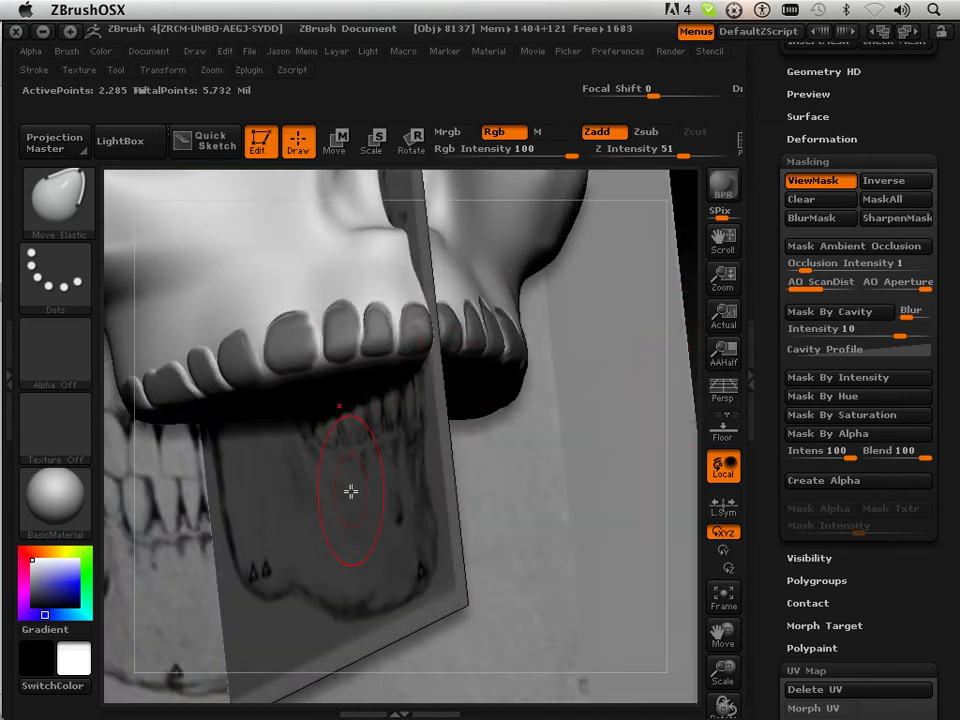
pyautogui.moveTo(723, 632); pyautogui.dragTo(709, 608)
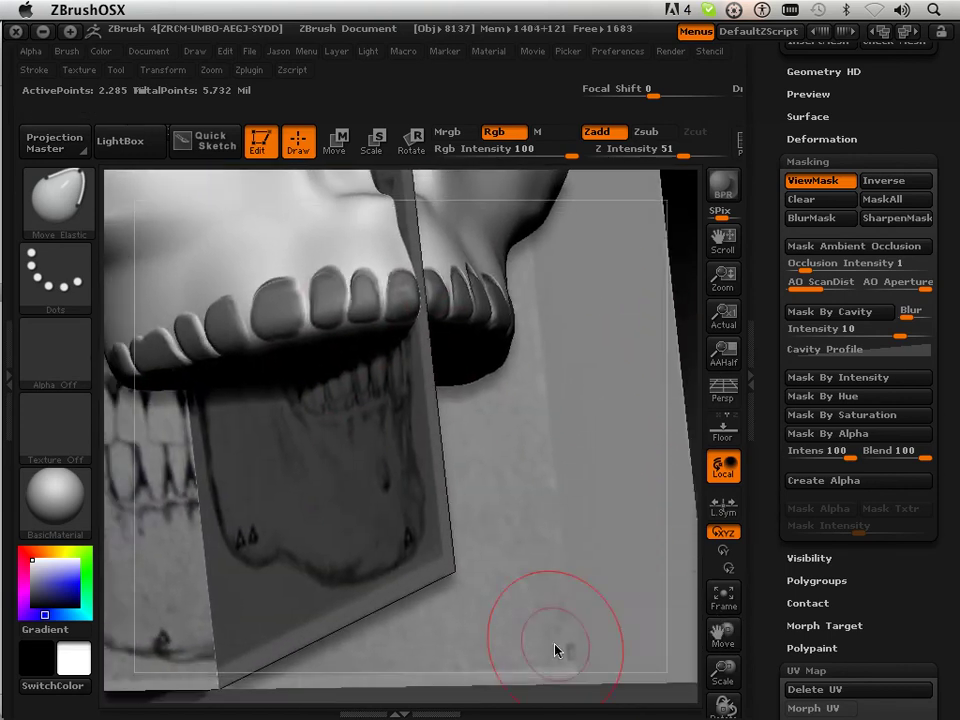
pyautogui.keyDown('shift'); pyautogui.moveTo(526, 698); pyautogui.dragTo(450, 673); pyautogui.keyUp('shift')
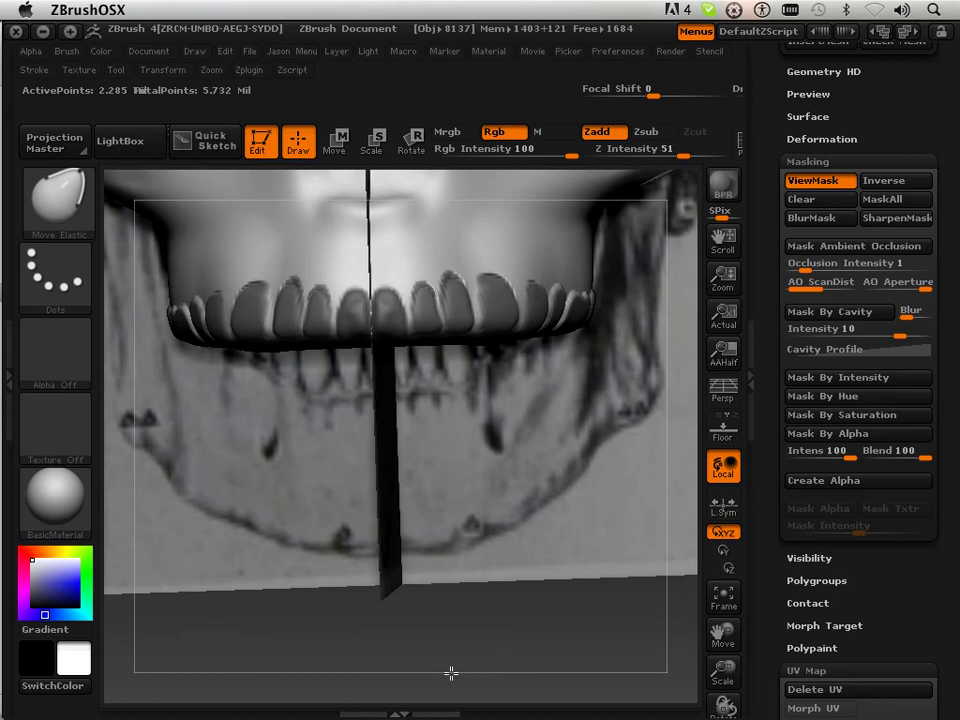
pyautogui.scroll(15, 805, 494)
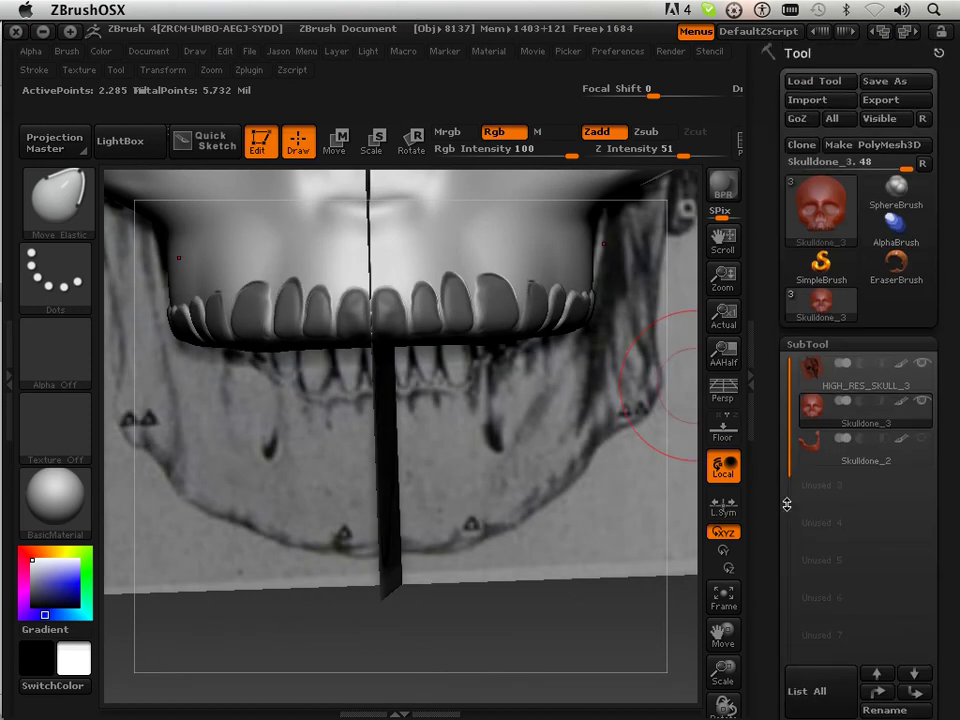
pyautogui.click(921, 370)
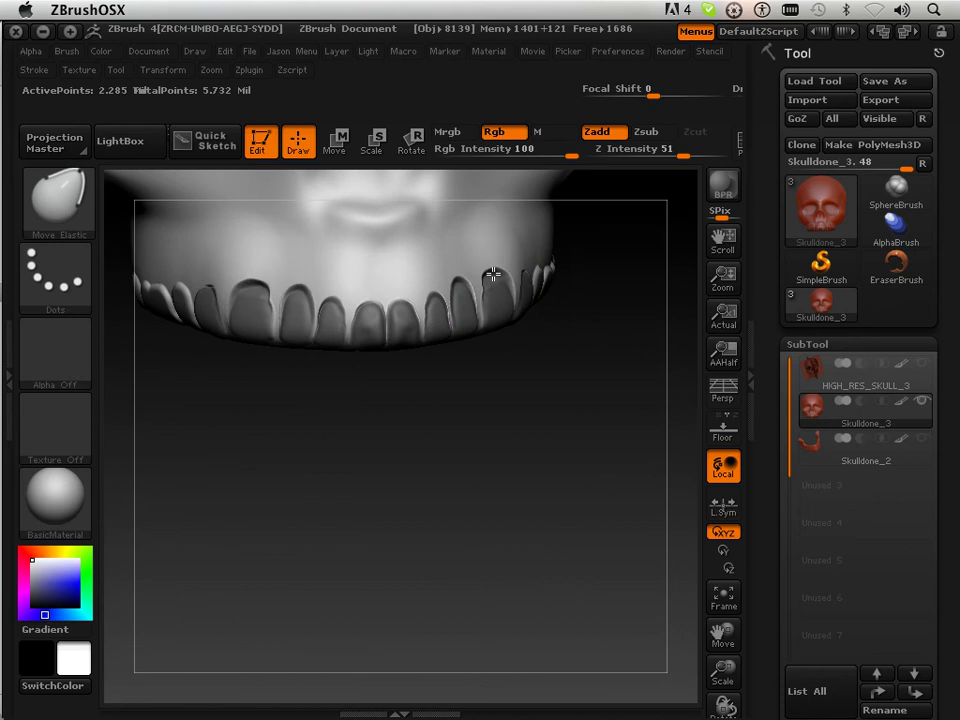
# Adjust the unmasked bone around the side and back upper teeth with the Move Elastic brush
pyautogui.moveTo(587, 361); pyautogui.dragTo(572, 364)
pyautogui.moveTo(539, 274); pyautogui.dragTo(576, 261)
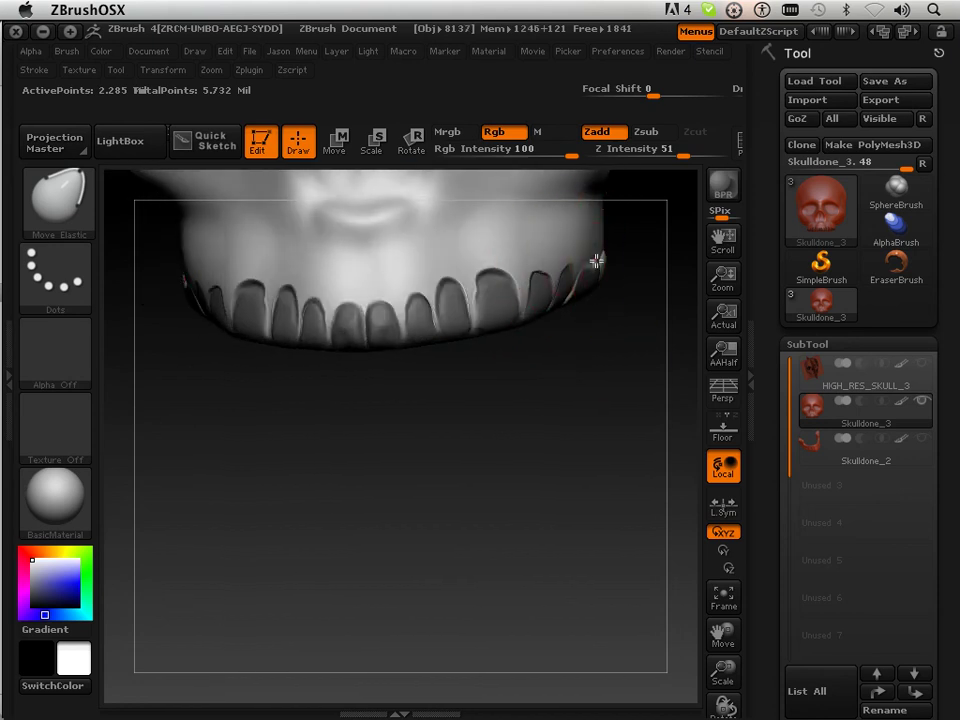
pyautogui.moveTo(560, 441); pyautogui.dragTo(553, 405)
pyautogui.moveTo(562, 474); pyautogui.dragTo(556, 473)
# Invert the skull's mask so that only the upper teeth can be moved
pyautogui.moveTo(766, 593); pyautogui.dragTo(759, 433)
pyautogui.scroll(-5, 759, 433)
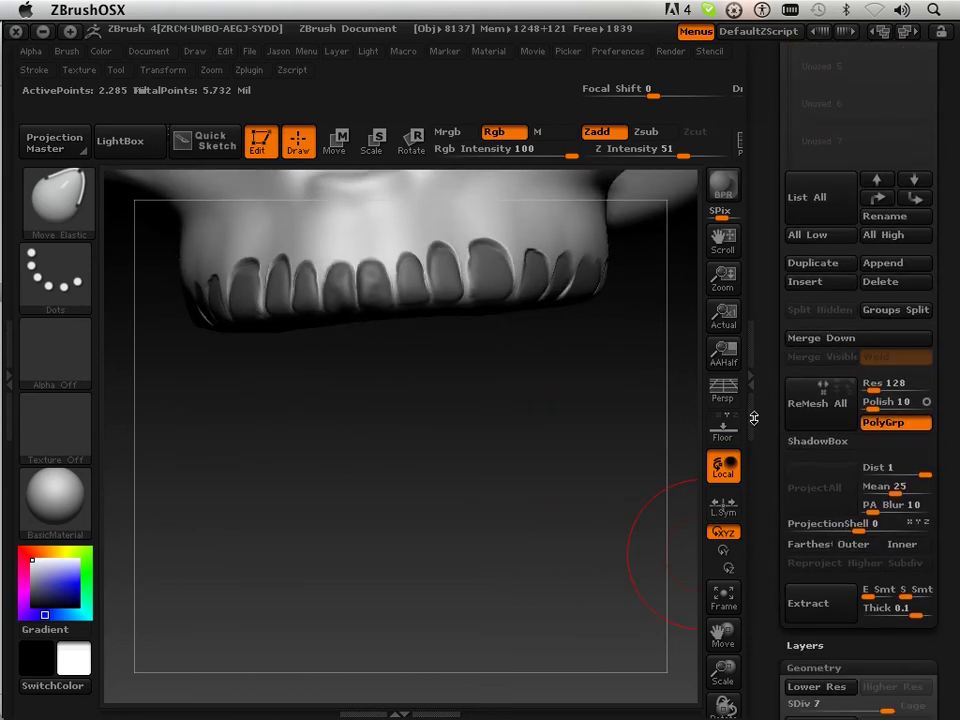
pyautogui.scroll(-4, 750, 366)
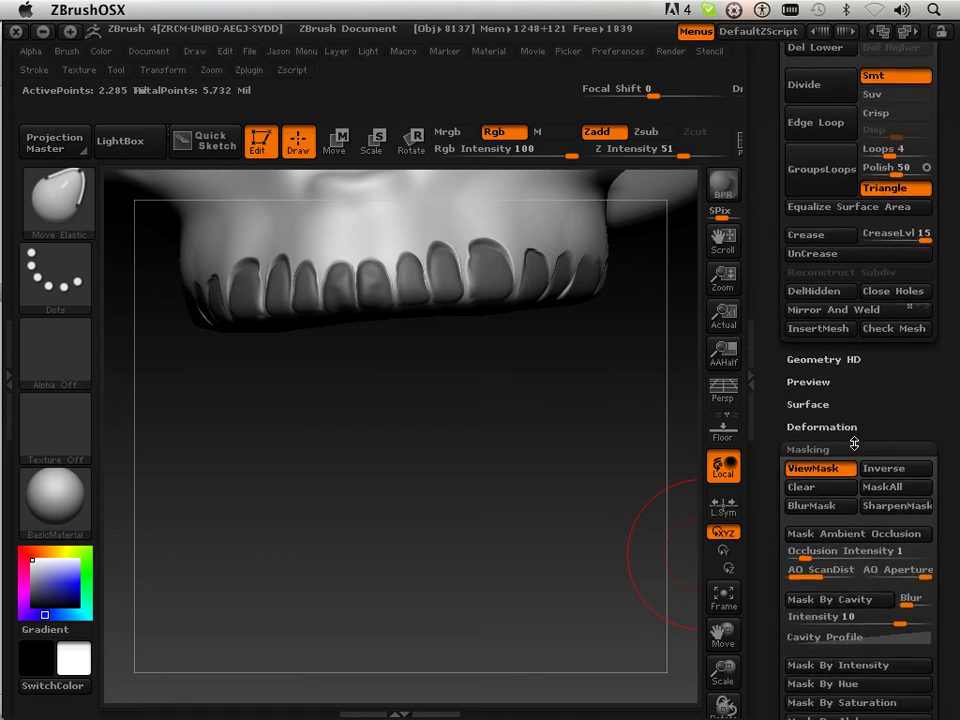
pyautogui.click(873, 467)
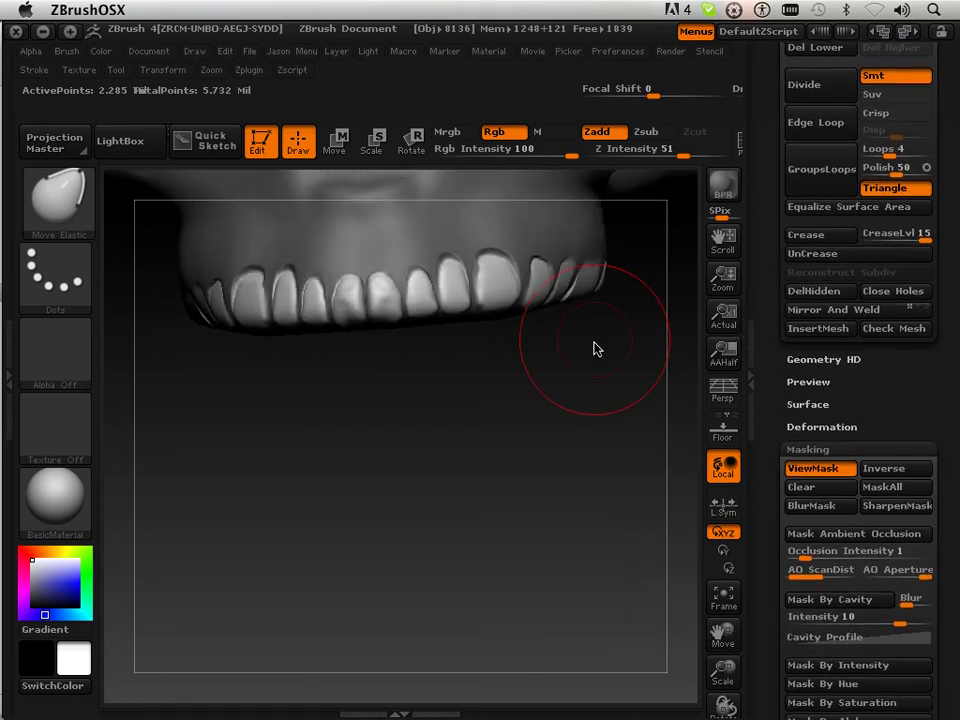
# Refine the shapes of the front and side upper teeth from several angles with the Move Elastic brush
pyautogui.moveTo(591, 290)
pyautogui.mouseDown()
pyautogui.moveTo(555, 354)
pyautogui.moveTo(489, 375)
pyautogui.moveTo(501, 364)
pyautogui.moveTo(398, 349)
pyautogui.mouseUp()
pyautogui.moveTo(356, 319); pyautogui.dragTo(353, 319)
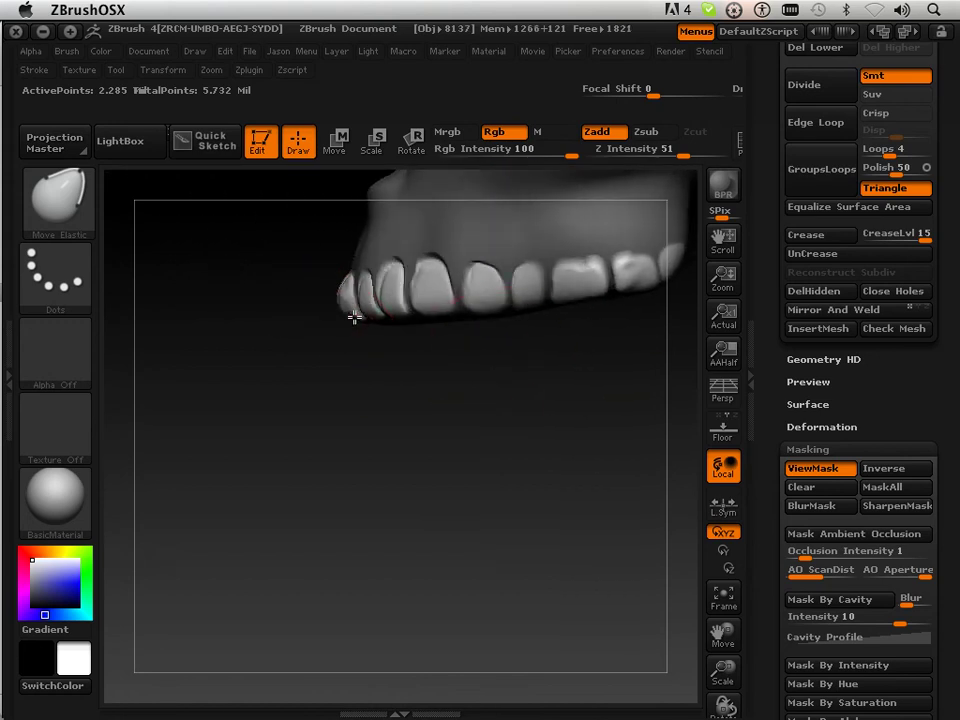
pyautogui.moveTo(378, 400)
pyautogui.mouseDown()
pyautogui.moveTo(444, 407)
pyautogui.moveTo(442, 398)
pyautogui.moveTo(493, 443)
pyautogui.moveTo(470, 321)
pyautogui.moveTo(534, 339)
pyautogui.moveTo(504, 373)
pyautogui.moveTo(467, 349)
pyautogui.moveTo(505, 288)
pyautogui.moveTo(476, 386)
pyautogui.moveTo(424, 377)
pyautogui.moveTo(421, 343)
pyautogui.mouseUp()
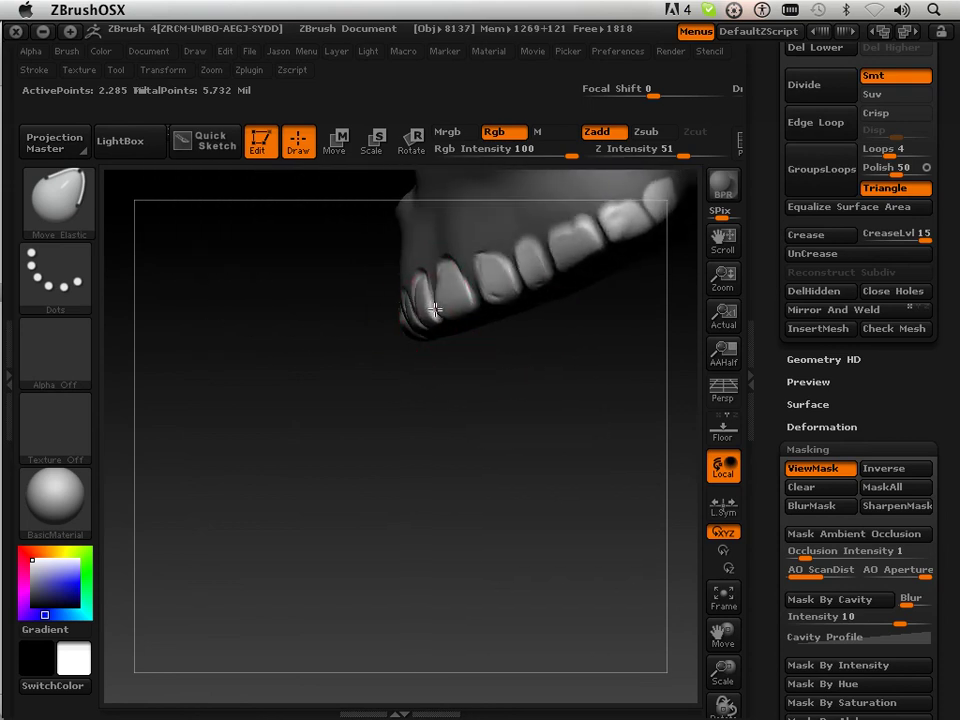
pyautogui.moveTo(350, 450); pyautogui.dragTo(455, 337)
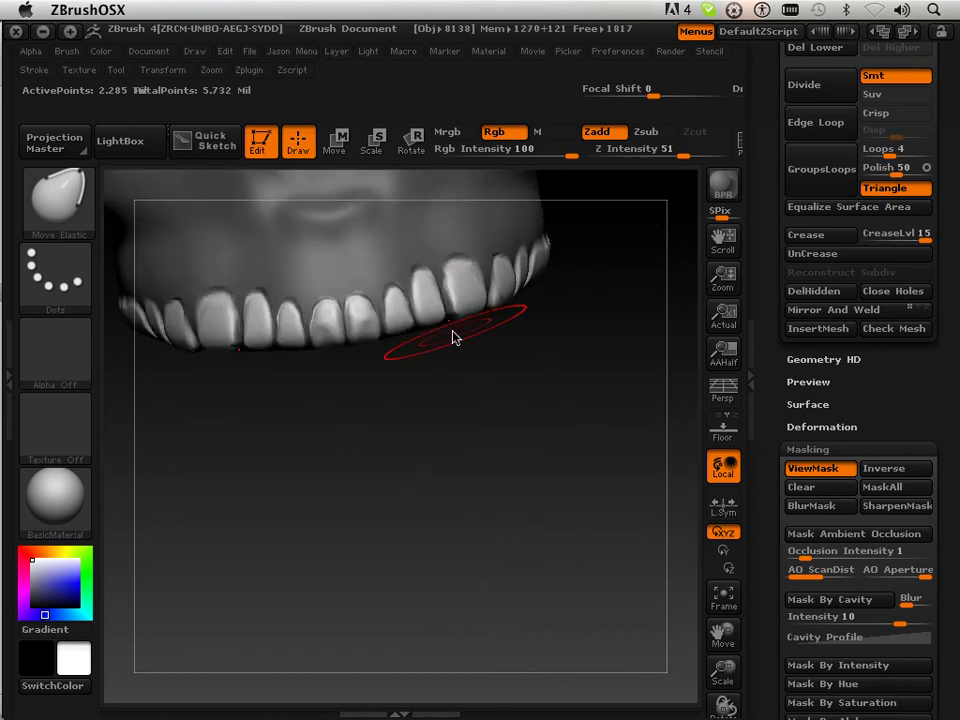
pyautogui.moveTo(422, 290); pyautogui.dragTo(426, 287)
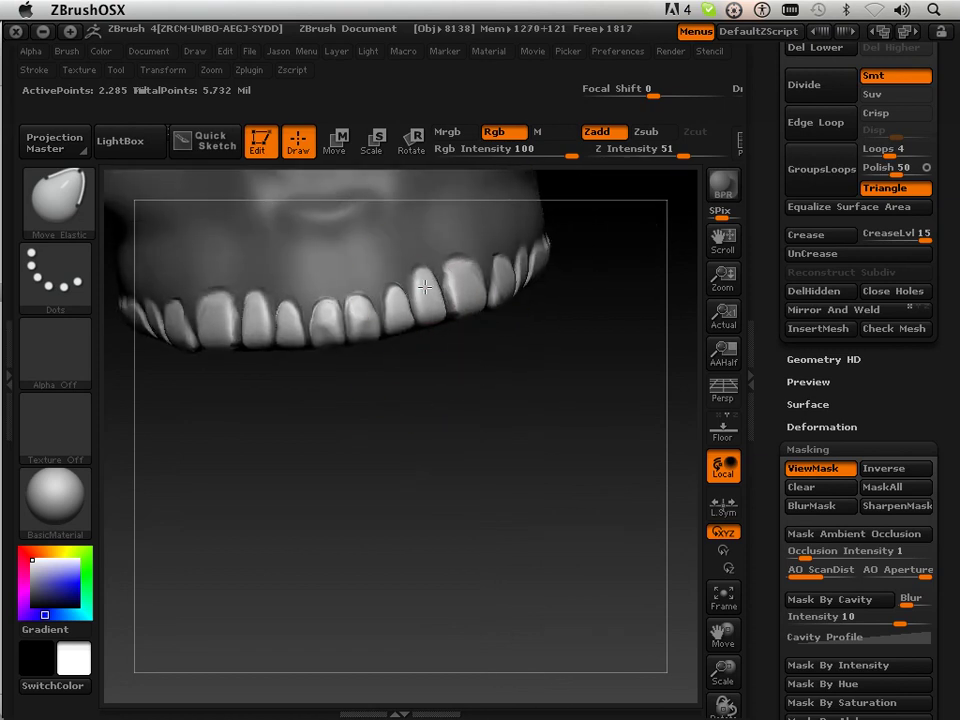
pyautogui.moveTo(445, 400); pyautogui.dragTo(521, 399)
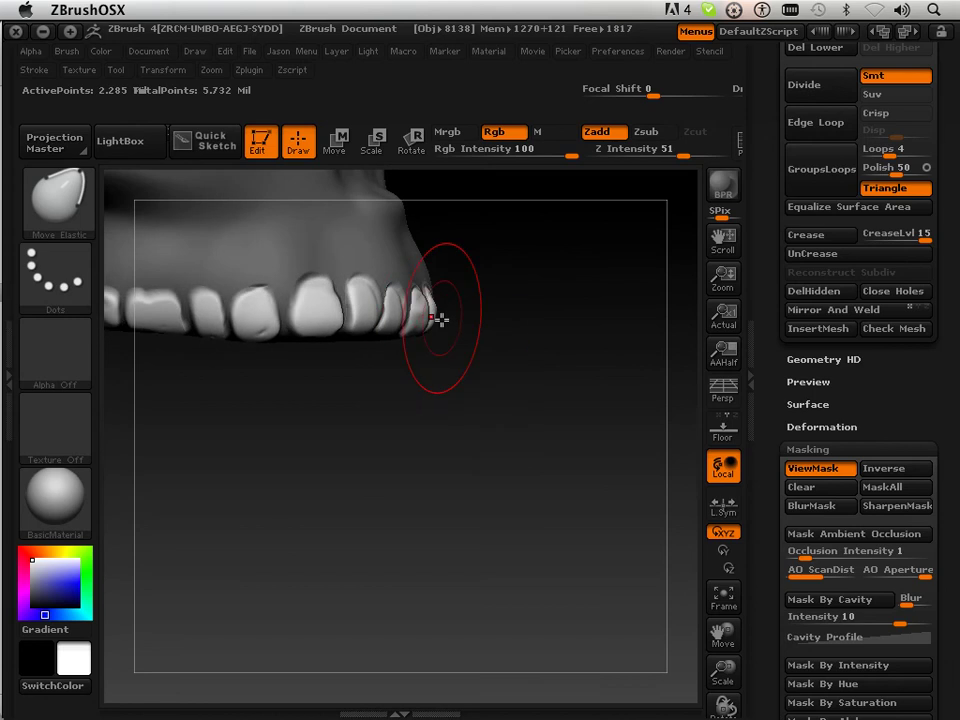
pyautogui.moveTo(446, 365); pyautogui.dragTo(452, 465)
# Switch to the Move Parts brush and clear the skull's mask
pyautogui.click(87, 232)
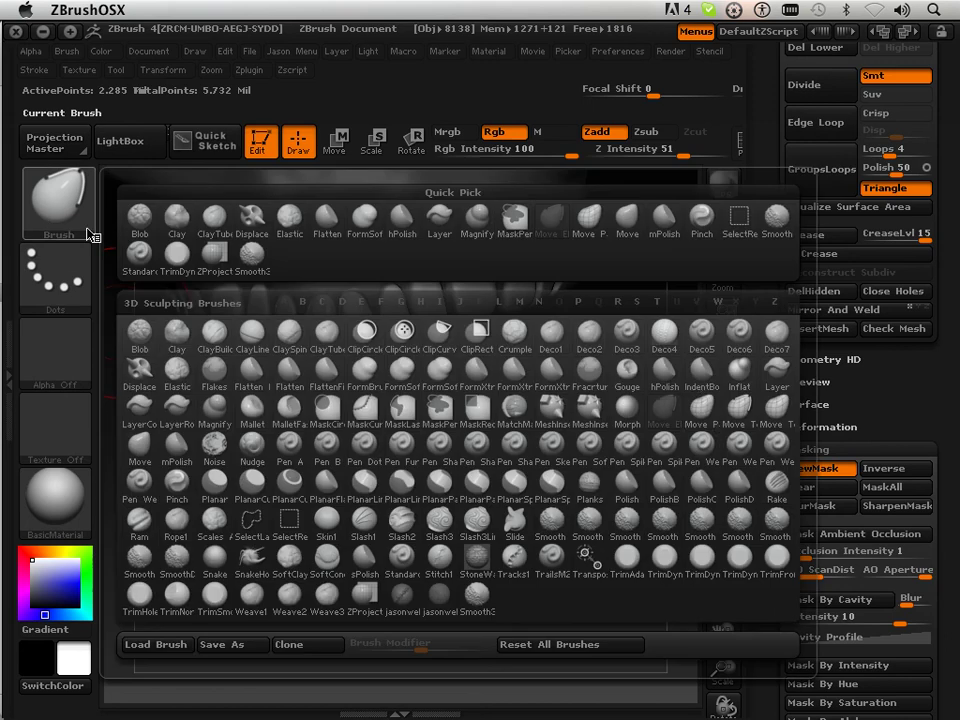
pyautogui.click(704, 425)
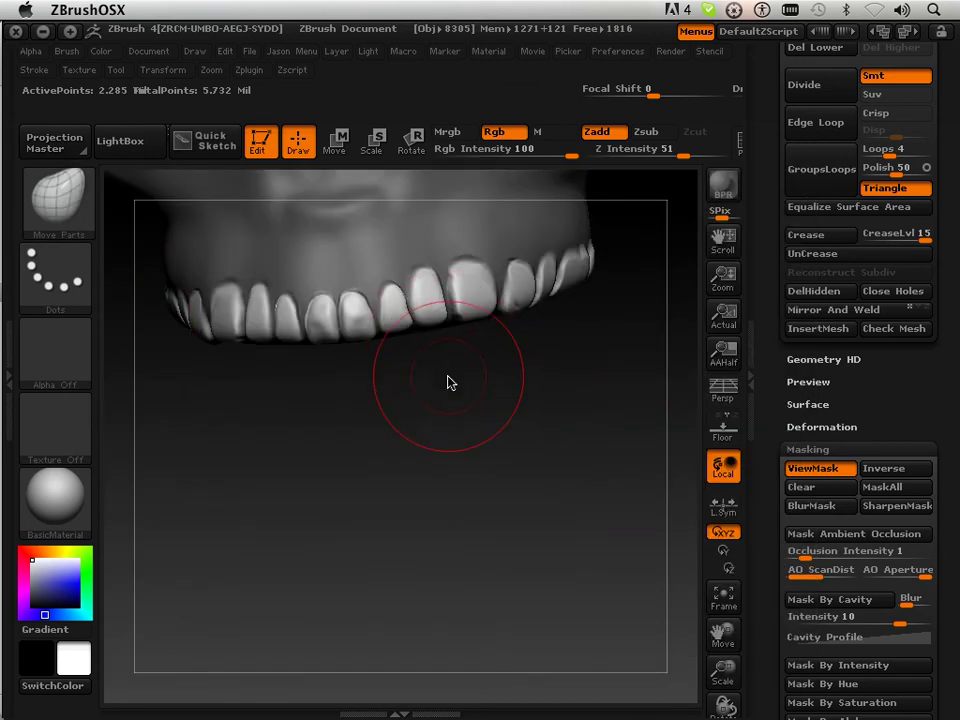
pyautogui.moveTo(449, 382); pyautogui.dragTo(456, 413)
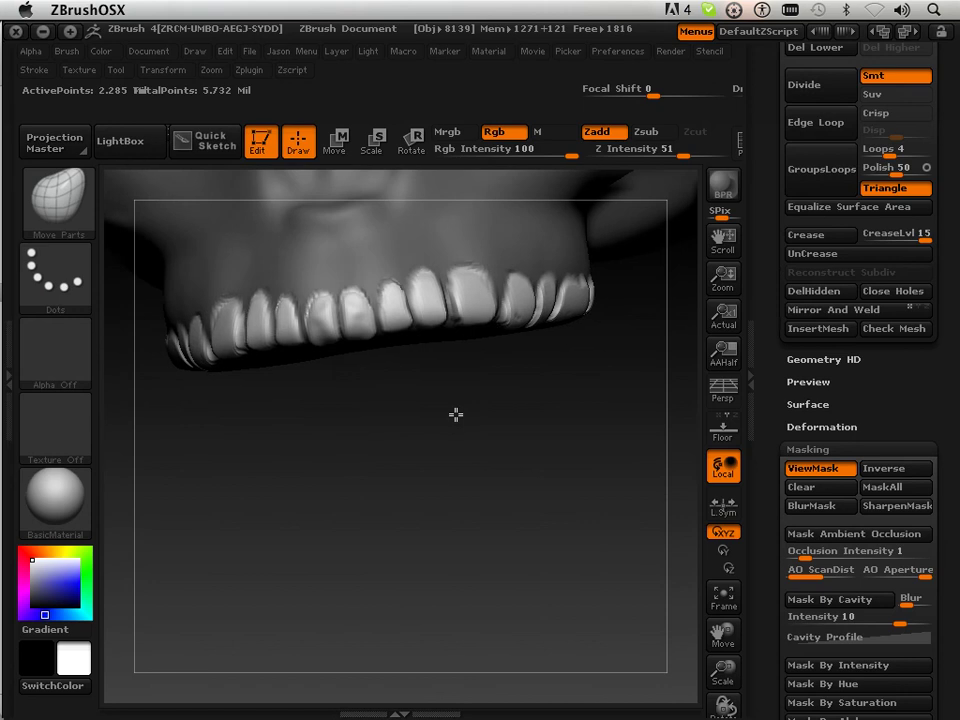
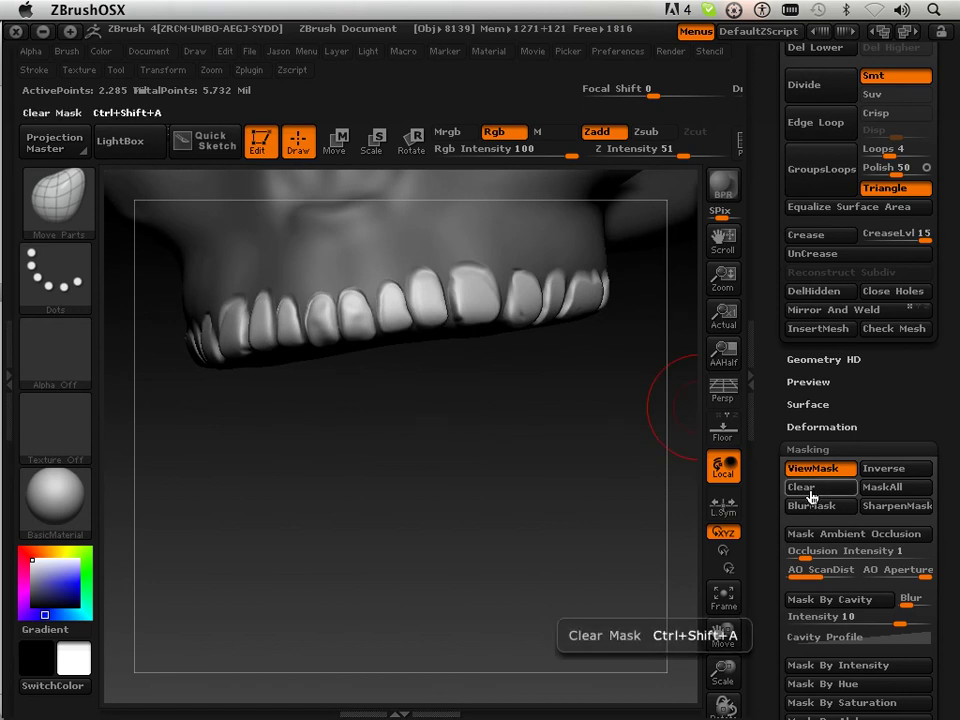
pyautogui.click(788, 493)
# Try to pull the large side tooth's biting edge downward with a smaller Move Parts brush, and undo the last stroke
pyautogui.moveTo(486, 517)
pyautogui.mouseDown()
pyautogui.moveTo(472, 514)
pyautogui.moveTo(487, 512)
pyautogui.mouseUp()
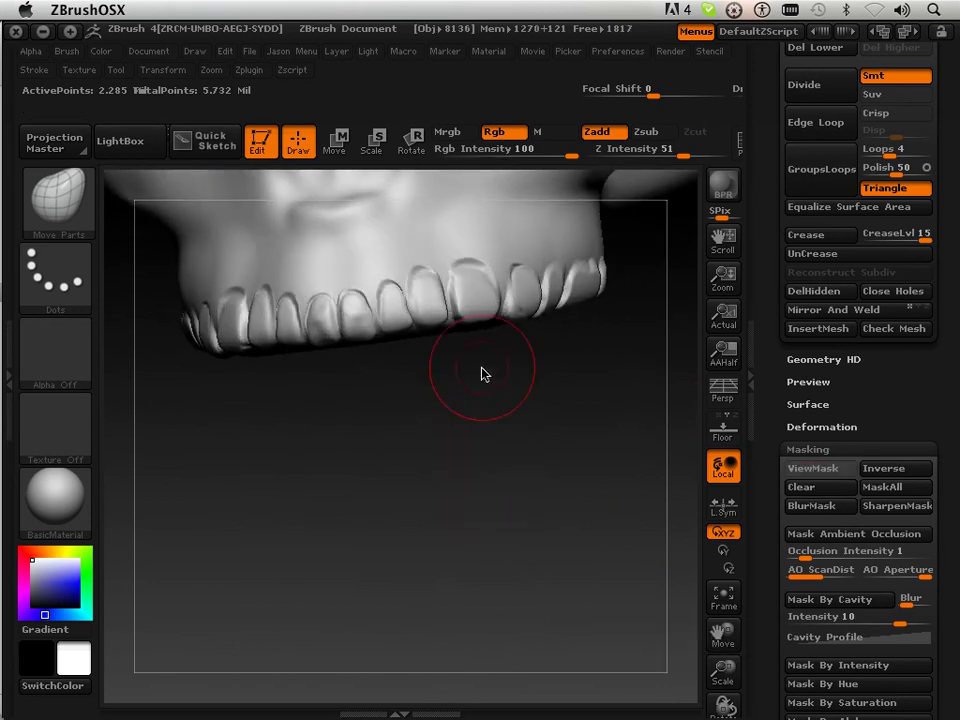
pyautogui.moveTo(516, 430); pyautogui.dragTo(490, 438)
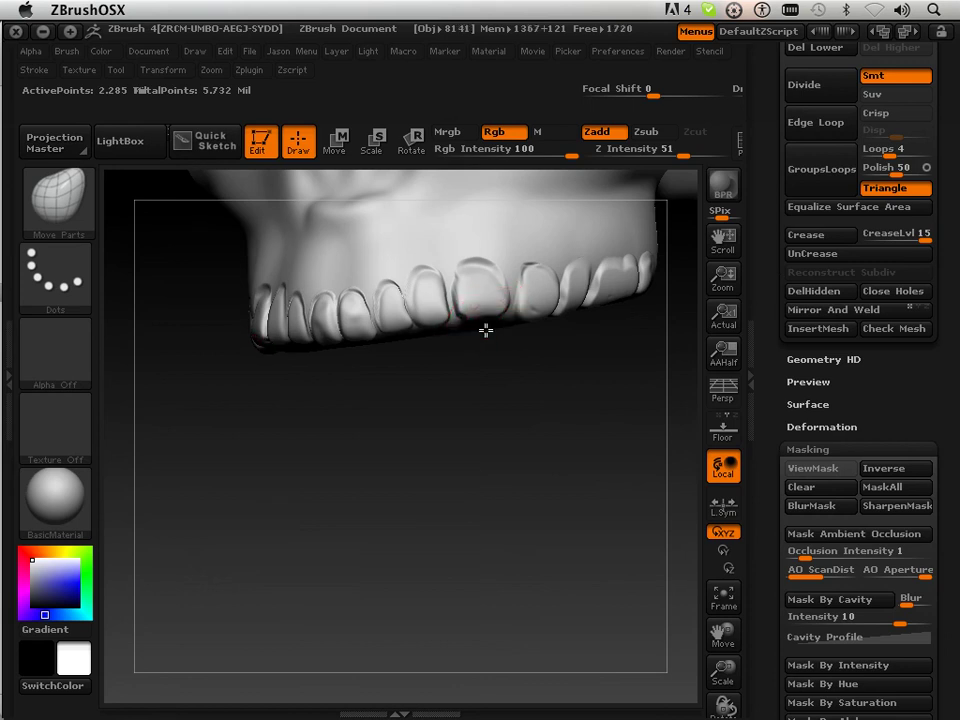
pyautogui.moveTo(482, 311); pyautogui.dragTo(489, 375)
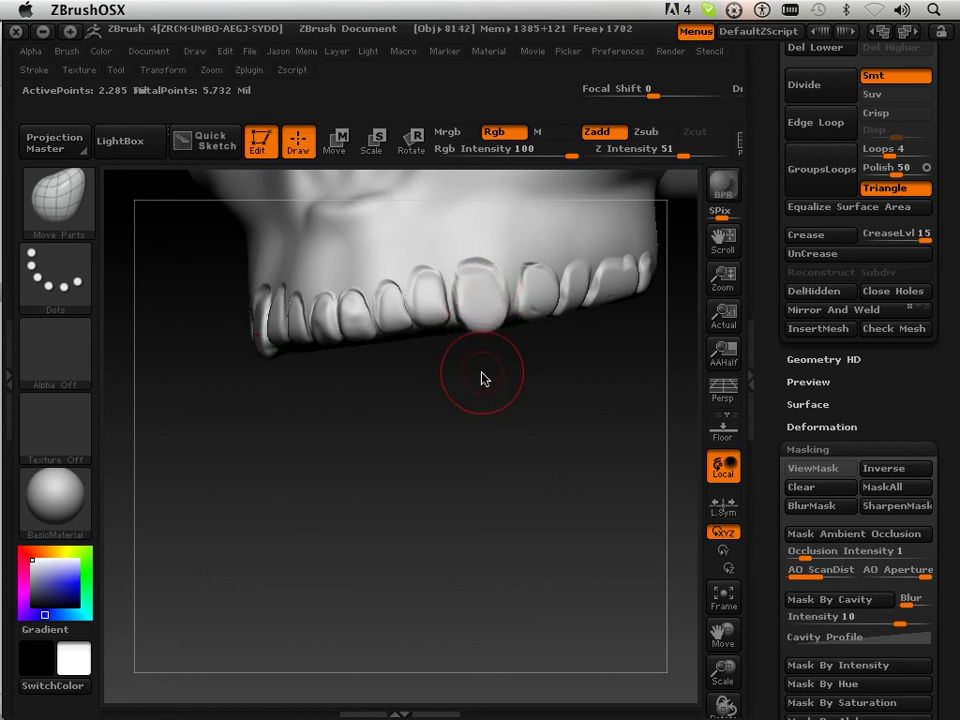
pyautogui.hotkey('ctrl', 'z')
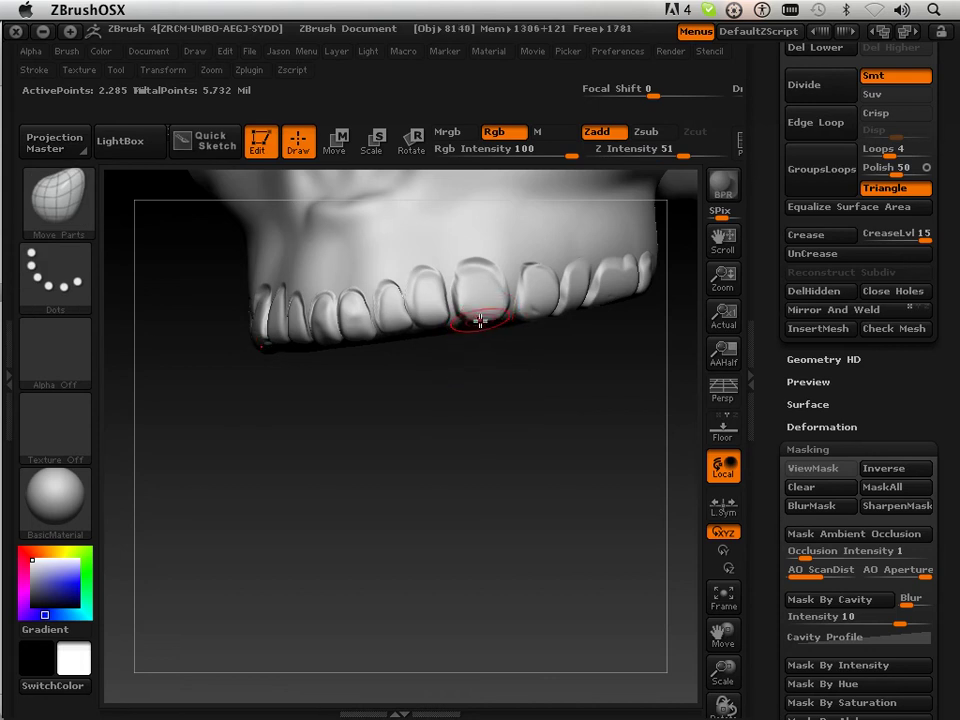
# Pull down and even out the biting edges of the front and side upper teeth with the Move Parts brush
pyautogui.moveTo(434, 398); pyautogui.dragTo(444, 399)
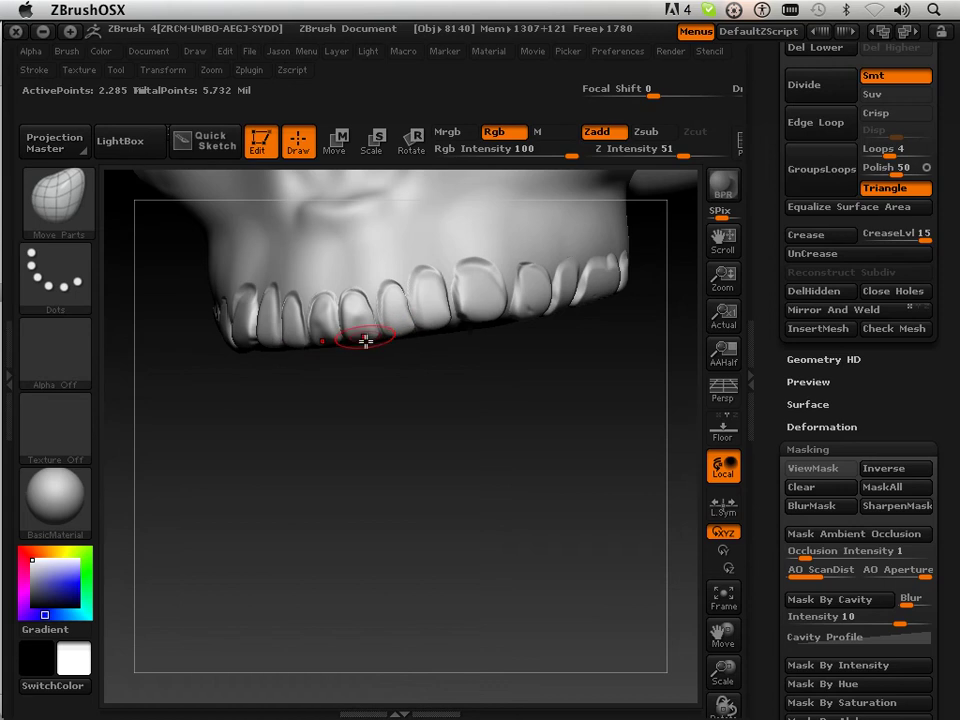
pyautogui.moveTo(366, 347)
pyautogui.mouseDown()
pyautogui.moveTo(390, 431)
pyautogui.moveTo(405, 426)
pyautogui.mouseUp()
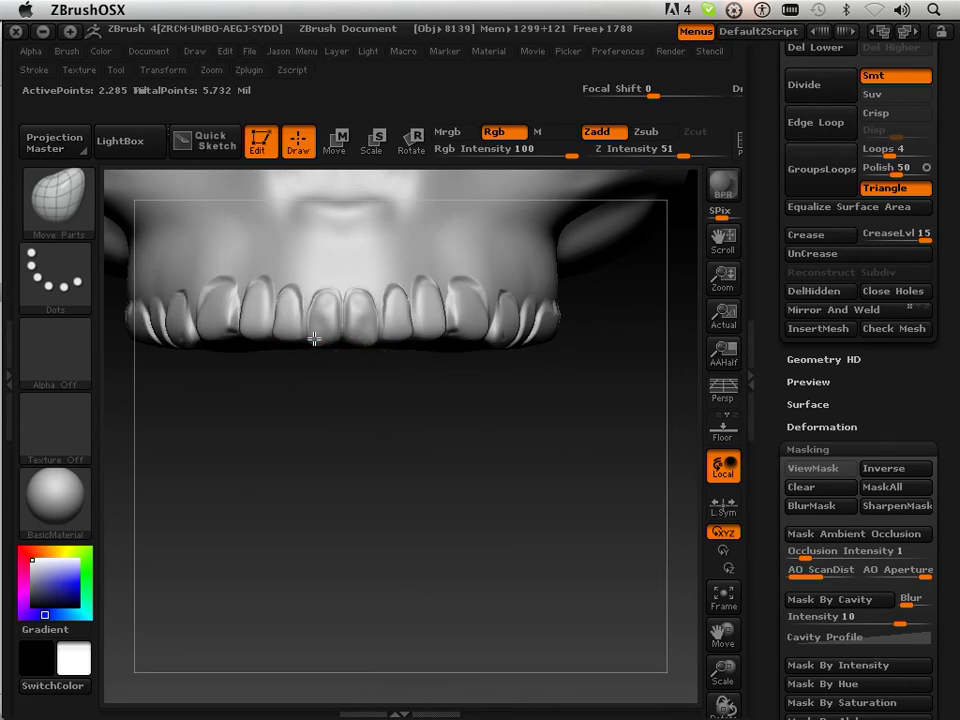
pyautogui.moveTo(325, 339); pyautogui.dragTo(324, 345)
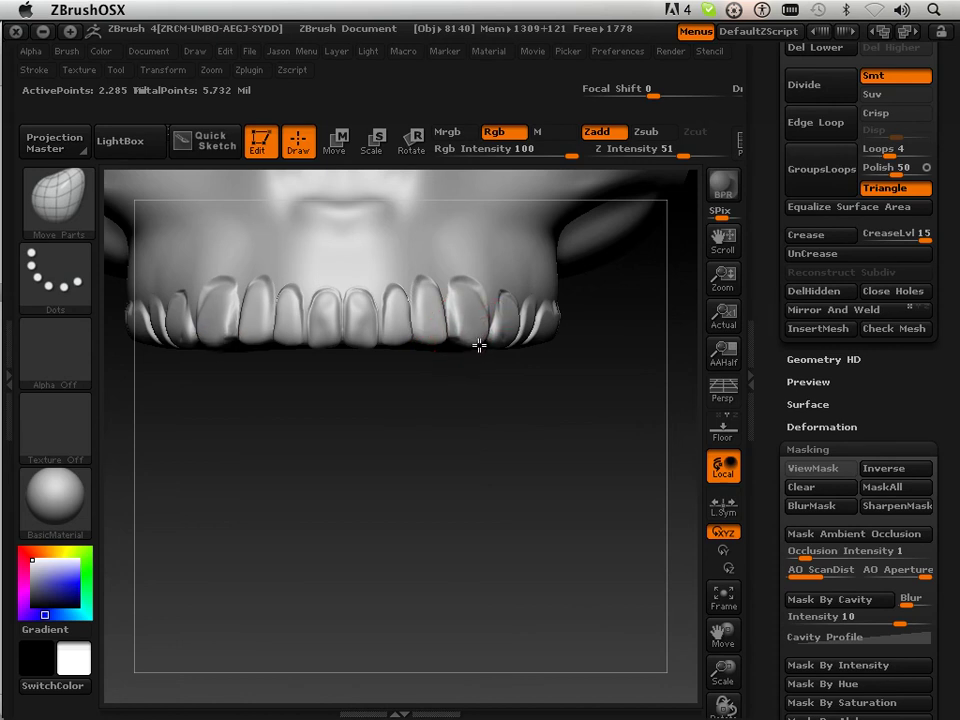
pyautogui.moveTo(477, 382)
pyautogui.mouseDown()
pyautogui.moveTo(473, 403)
pyautogui.moveTo(484, 398)
pyautogui.mouseUp()
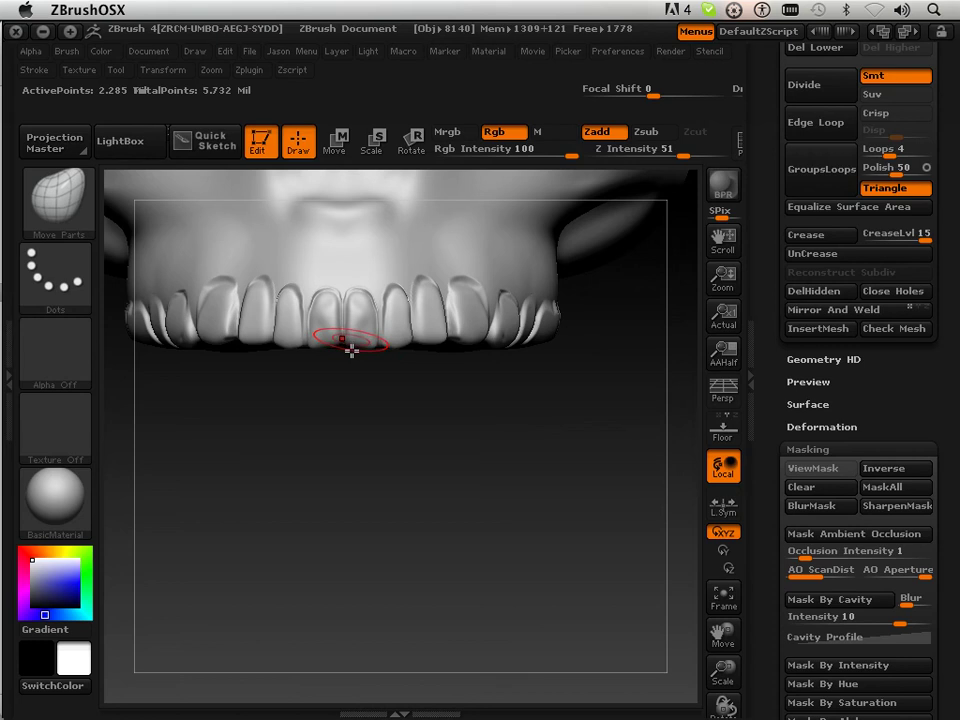
pyautogui.moveTo(352, 351); pyautogui.dragTo(353, 355)
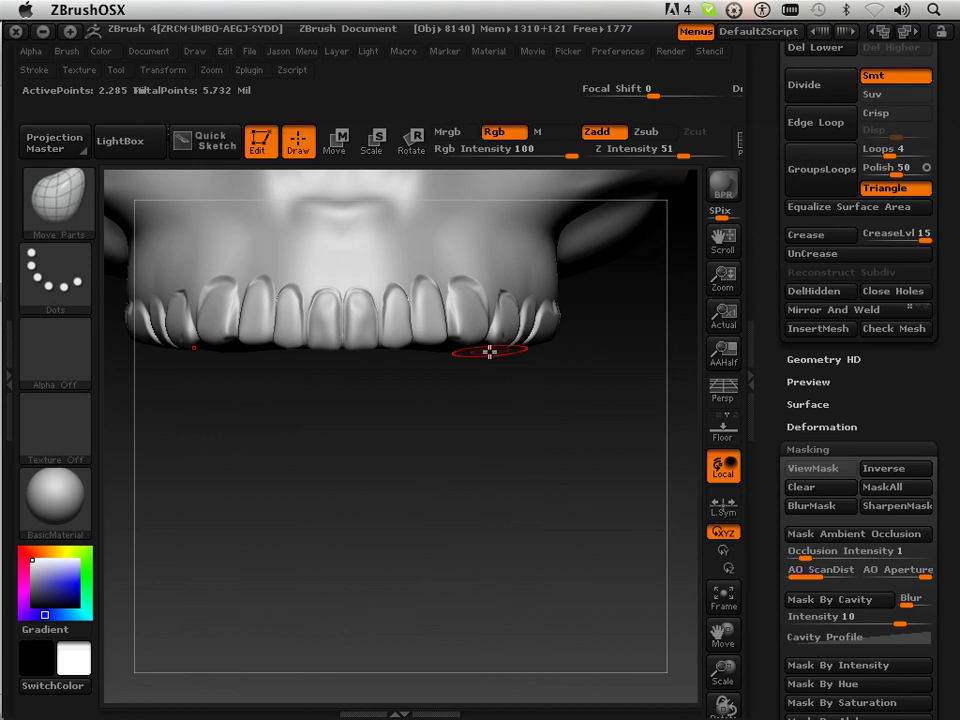
pyautogui.moveTo(556, 451)
pyautogui.mouseDown()
pyautogui.moveTo(536, 229)
pyautogui.moveTo(540, 300)
pyautogui.mouseUp()
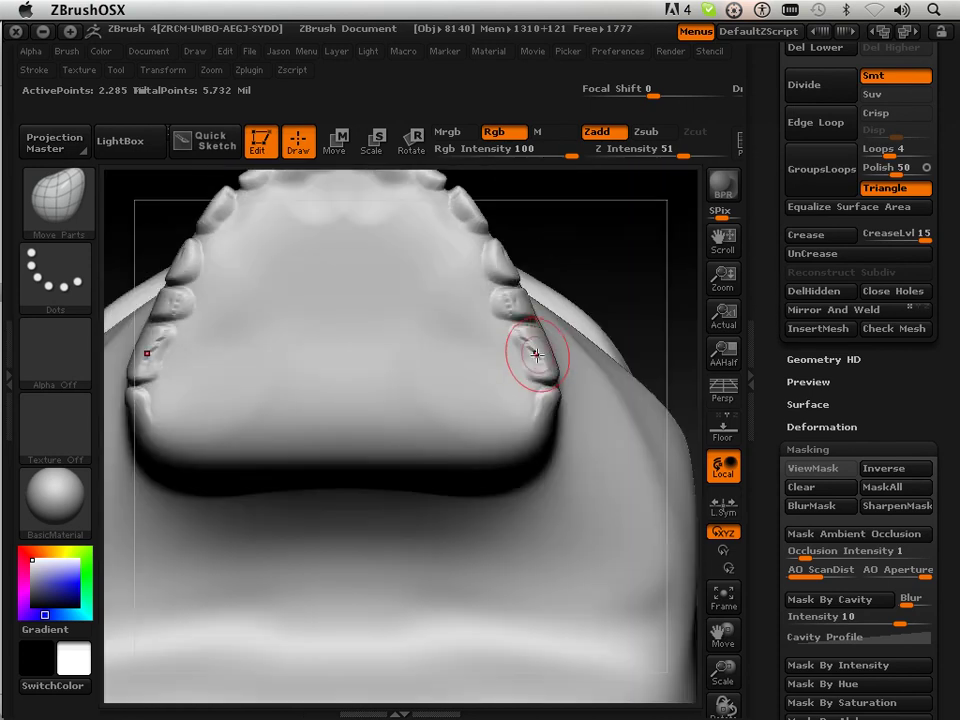
# Finish shaping the back side tooth with Move Parts, and build up the back teeth's inner sides with the Standard brush
pyautogui.moveTo(538, 357); pyautogui.dragTo(542, 353)
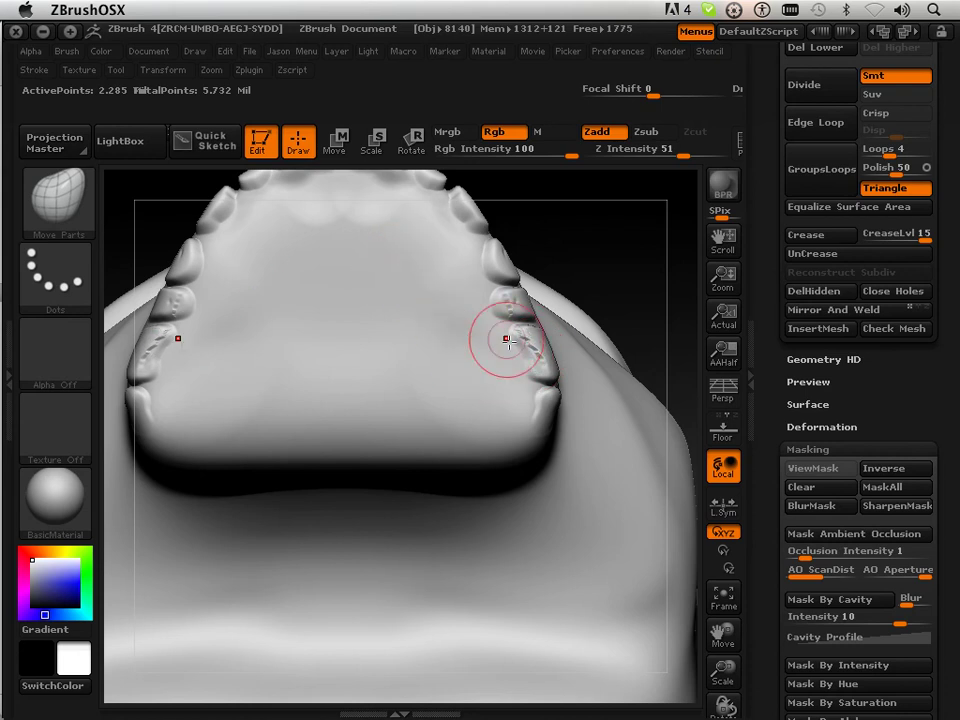
pyautogui.click(62, 202)
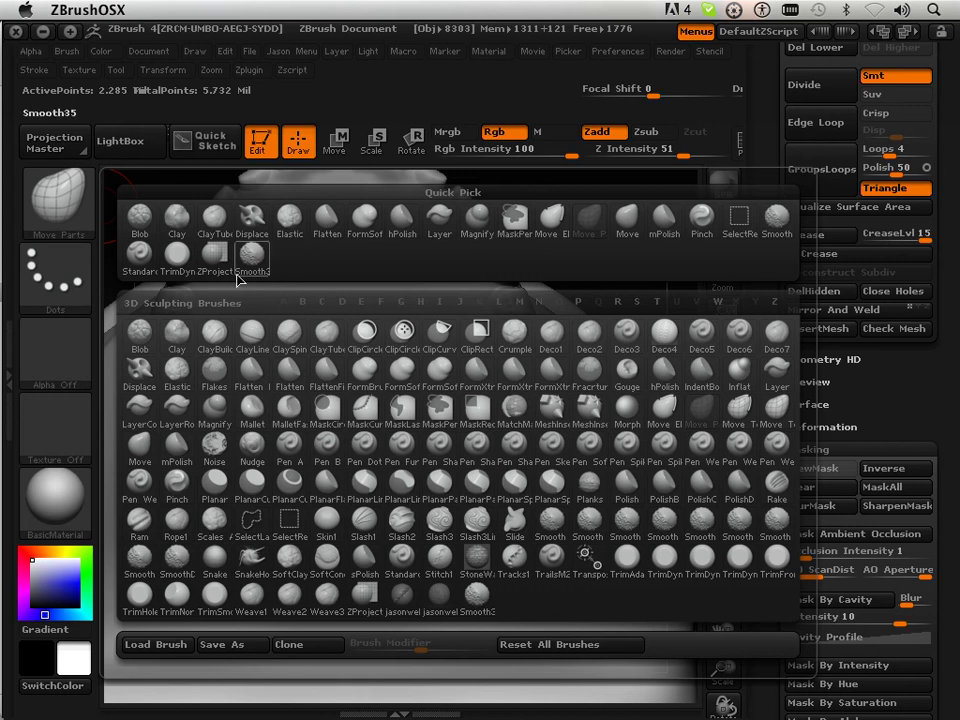
pyautogui.click(147, 261)
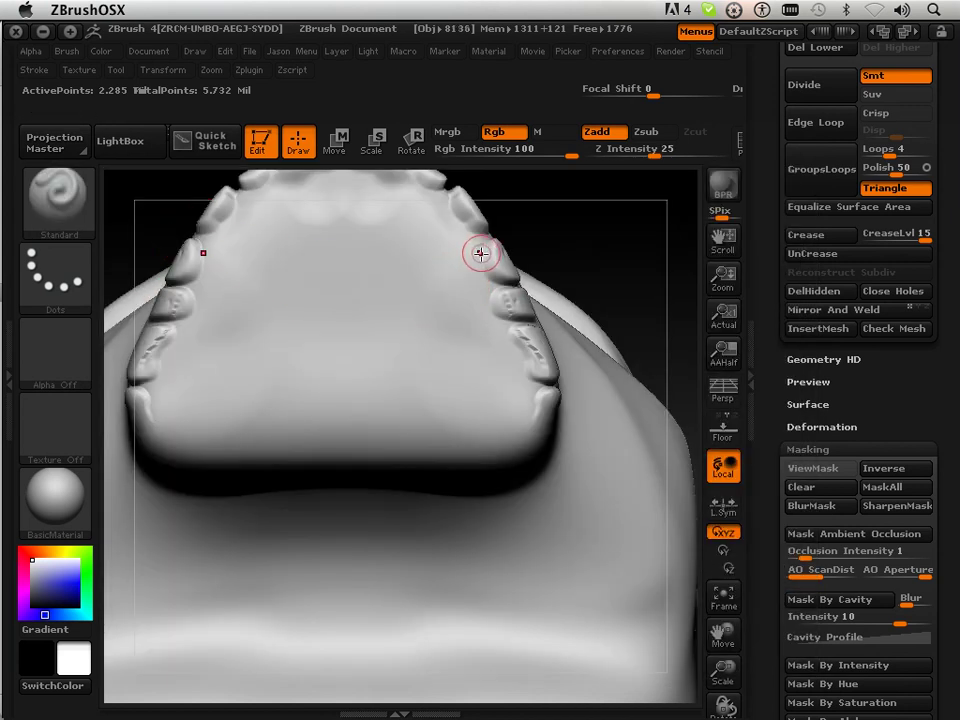
pyautogui.moveTo(482, 269)
pyautogui.mouseDown()
pyautogui.moveTo(490, 279)
pyautogui.moveTo(496, 264)
pyautogui.moveTo(483, 264)
pyautogui.moveTo(495, 268)
pyautogui.moveTo(509, 306)
pyautogui.moveTo(534, 422)
pyautogui.moveTo(537, 404)
pyautogui.moveTo(526, 404)
pyautogui.moveTo(529, 431)
pyautogui.moveTo(500, 304)
pyautogui.mouseUp()
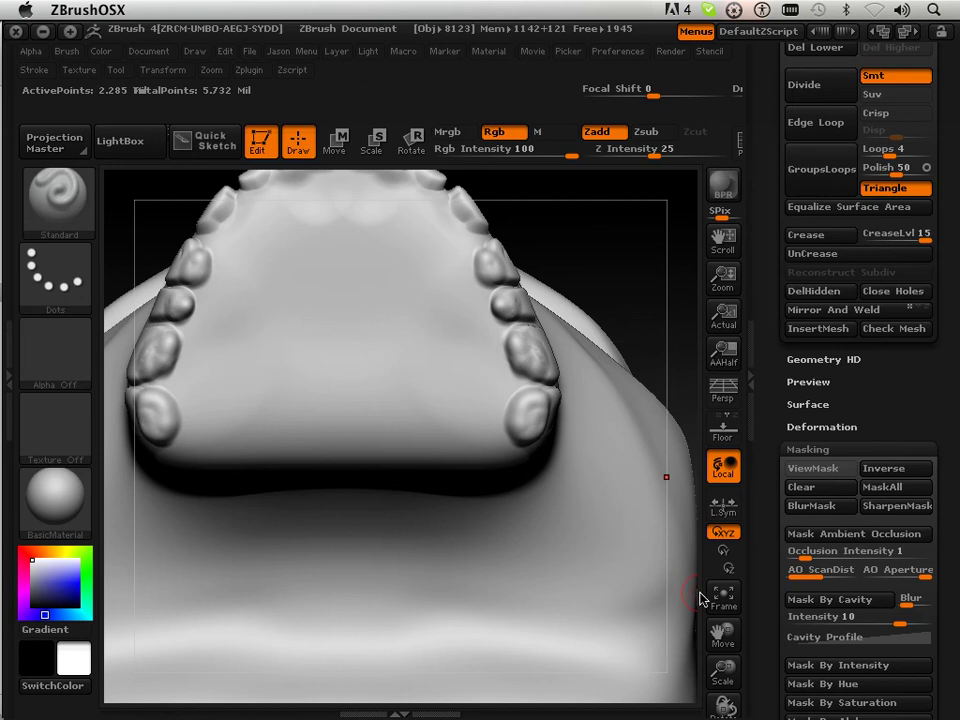
# Build up the inner sides of the remaining side teeth and the front teeth with the Standard brush
pyautogui.moveTo(723, 633); pyautogui.dragTo(730, 696)
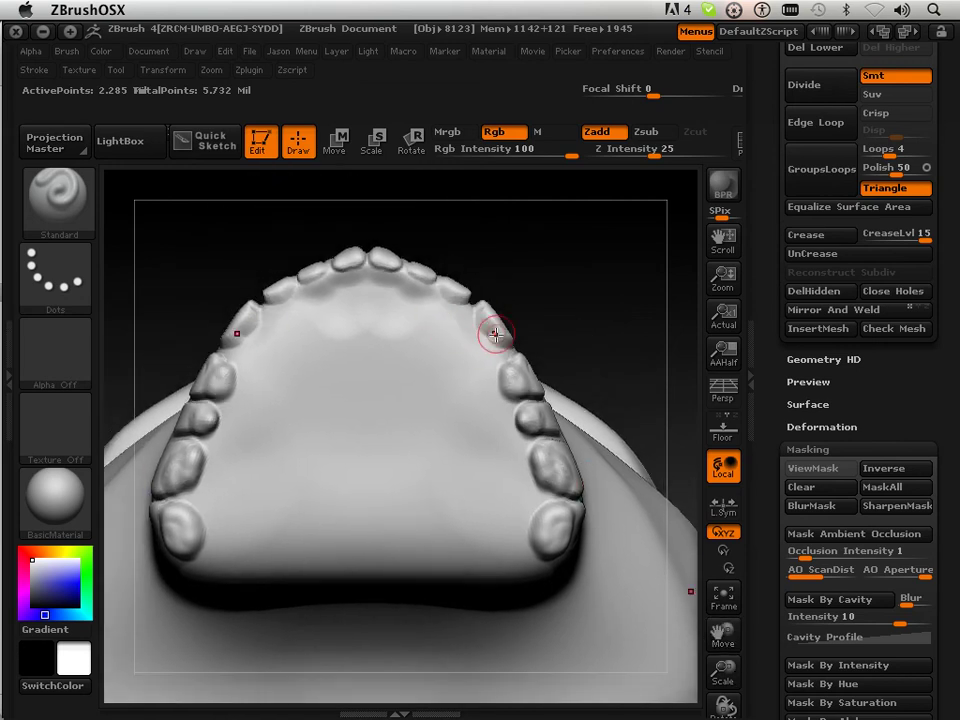
pyautogui.moveTo(480, 315)
pyautogui.mouseDown()
pyautogui.moveTo(487, 331)
pyautogui.moveTo(450, 302)
pyautogui.mouseUp()
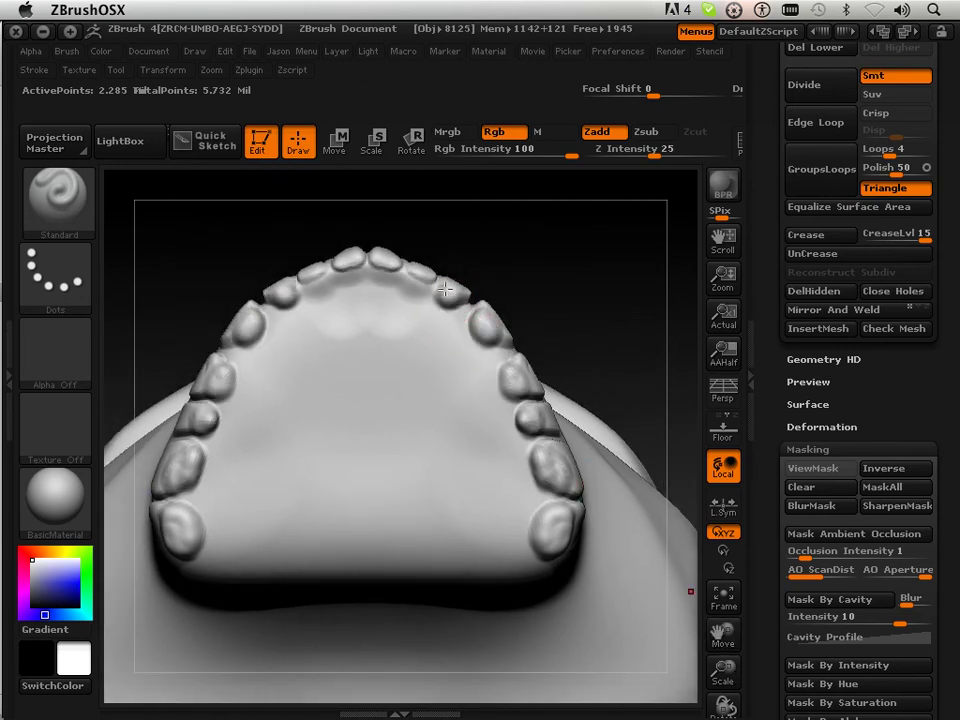
pyautogui.moveTo(446, 299)
pyautogui.mouseDown()
pyautogui.moveTo(412, 275)
pyautogui.moveTo(420, 272)
pyautogui.moveTo(376, 258)
pyautogui.moveTo(345, 262)
pyautogui.mouseUp()
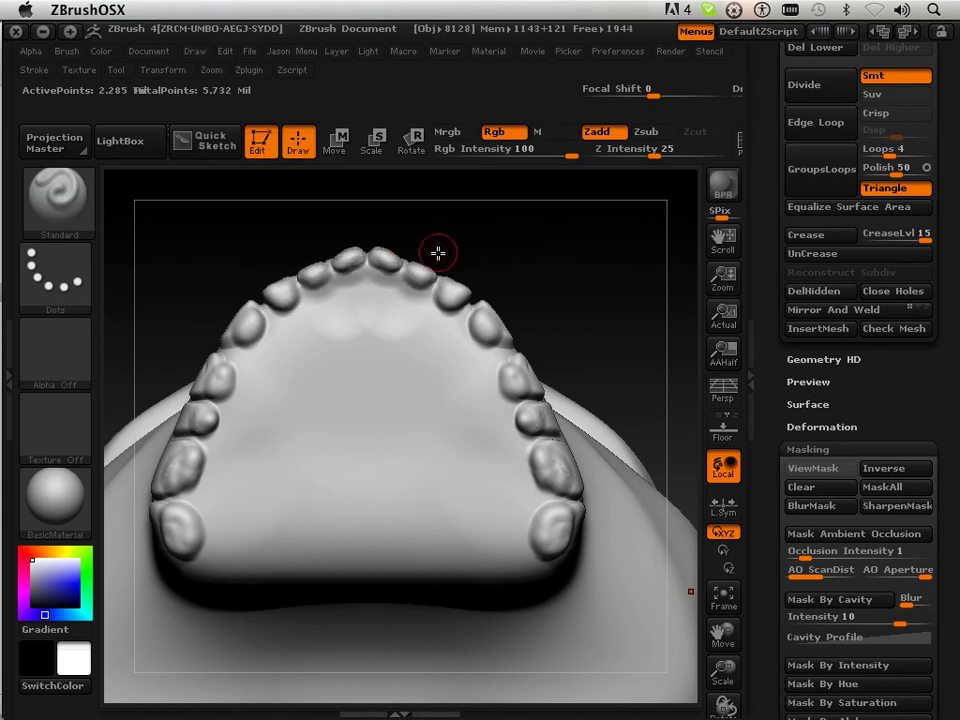
# Smooth the faces and biting edges of the front teeth from the front view
pyautogui.moveTo(506, 251)
pyautogui.mouseDown()
pyautogui.moveTo(517, 444)
pyautogui.moveTo(502, 466)
pyautogui.mouseUp()
pyautogui.press('shift')
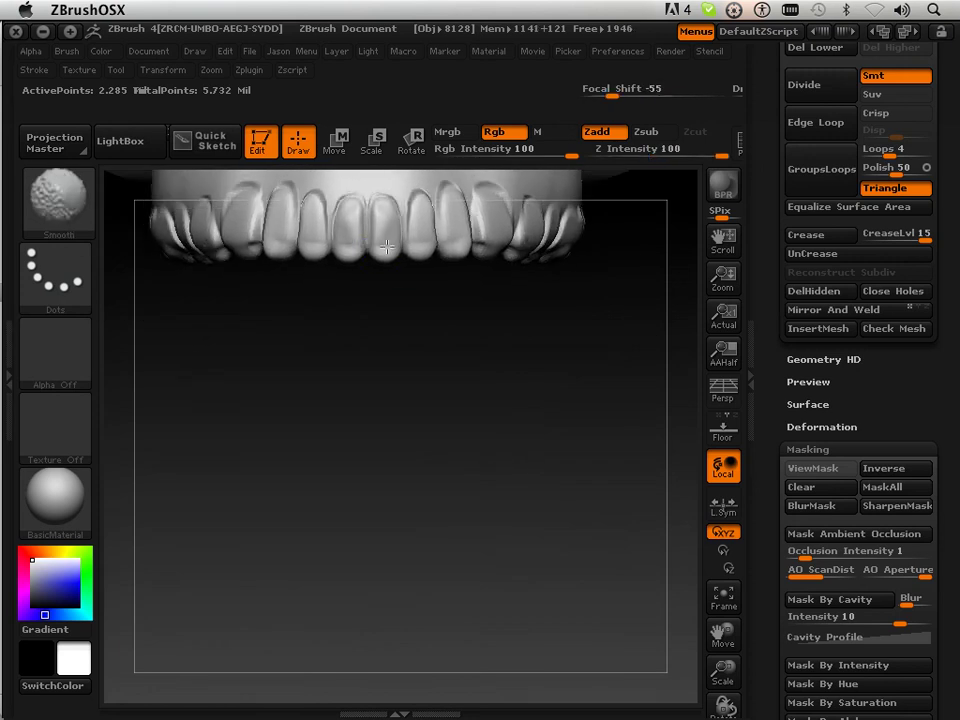
pyautogui.keyDown('shift'); pyautogui.moveTo(385, 247); pyautogui.dragTo(386, 250); pyautogui.keyUp('shift')
pyautogui.keyDown('shift'); pyautogui.moveTo(410, 247); pyautogui.dragTo(411, 243); pyautogui.keyUp('shift')
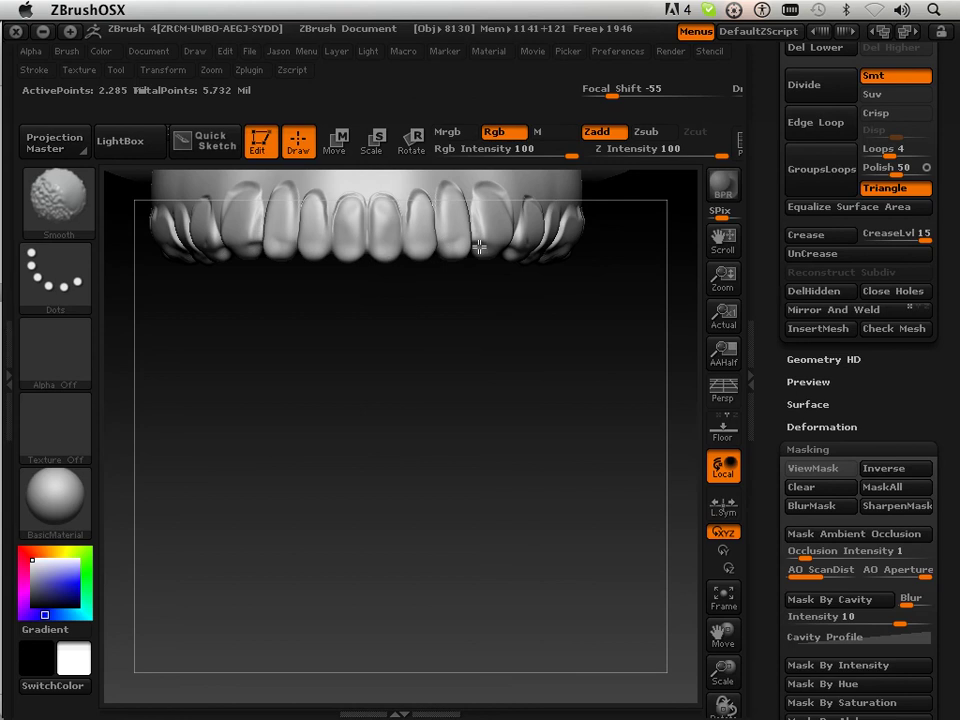
# Thicken the inner sides and chewing surfaces of the upper teeth with the Standard brush, and smooth the second-to-last tooth
pyautogui.moveTo(480, 347)
pyautogui.mouseDown()
pyautogui.moveTo(435, 339)
pyautogui.moveTo(500, 244)
pyautogui.moveTo(484, 373)
pyautogui.mouseUp()
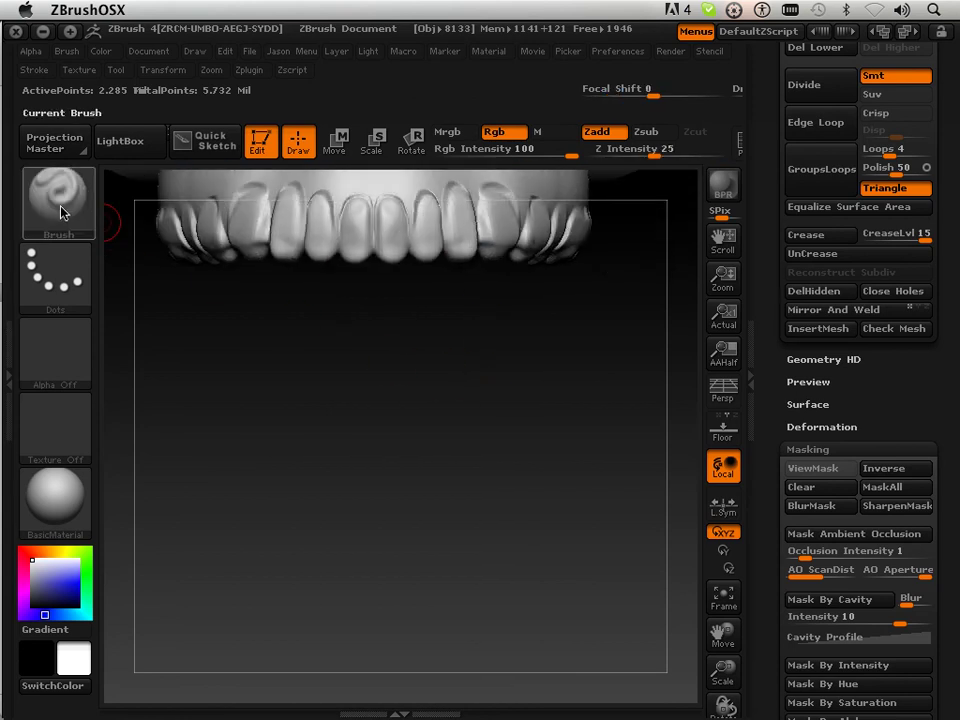
pyautogui.click(62, 210)
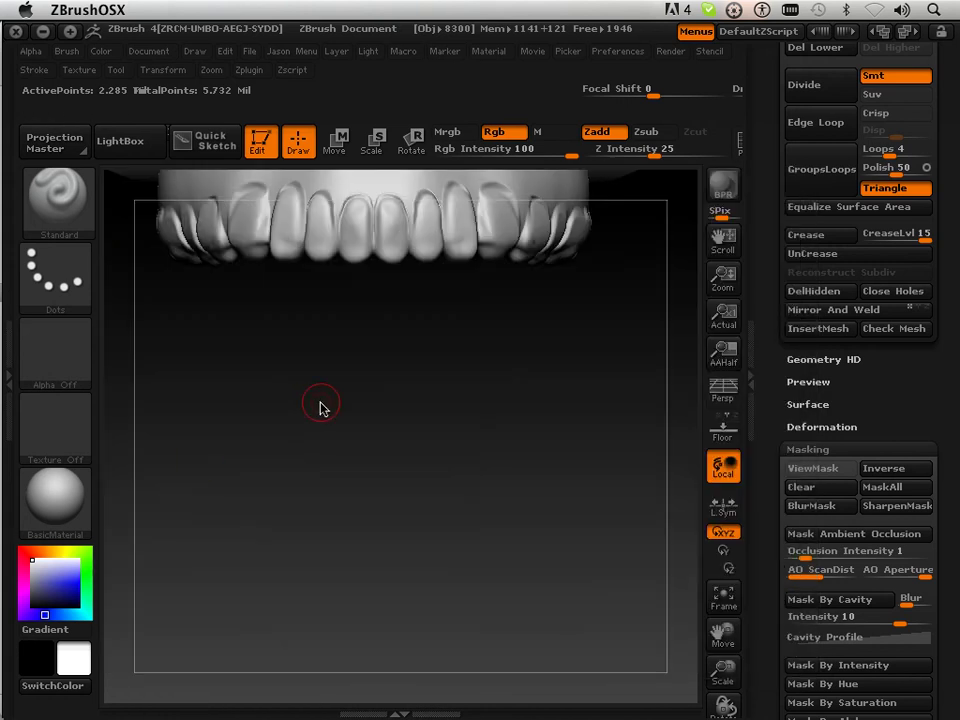
pyautogui.moveTo(317, 405)
pyautogui.mouseDown()
pyautogui.moveTo(317, 246)
pyautogui.moveTo(295, 211)
pyautogui.moveTo(251, 251)
pyautogui.mouseUp()
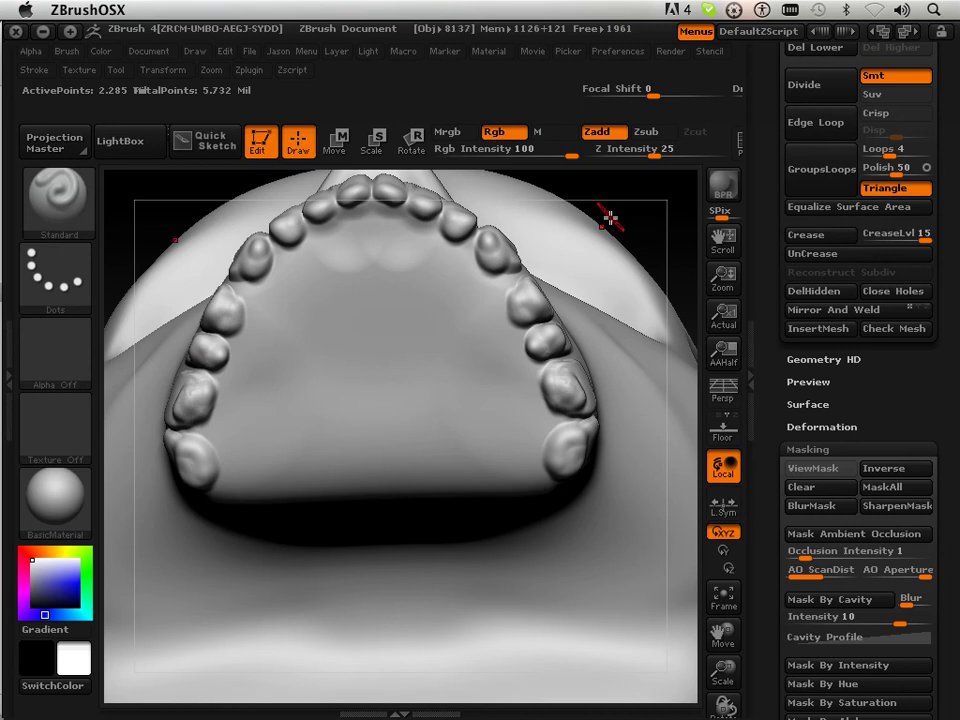
pyautogui.keyDown('shift'); pyautogui.moveTo(567, 378); pyautogui.dragTo(576, 387); pyautogui.keyUp('shift')
# Trim the upper teeth's biting edges to one straight horizontal line across the whole row with the ClipCurve brush
pyautogui.moveTo(654, 229); pyautogui.dragTo(660, 429)
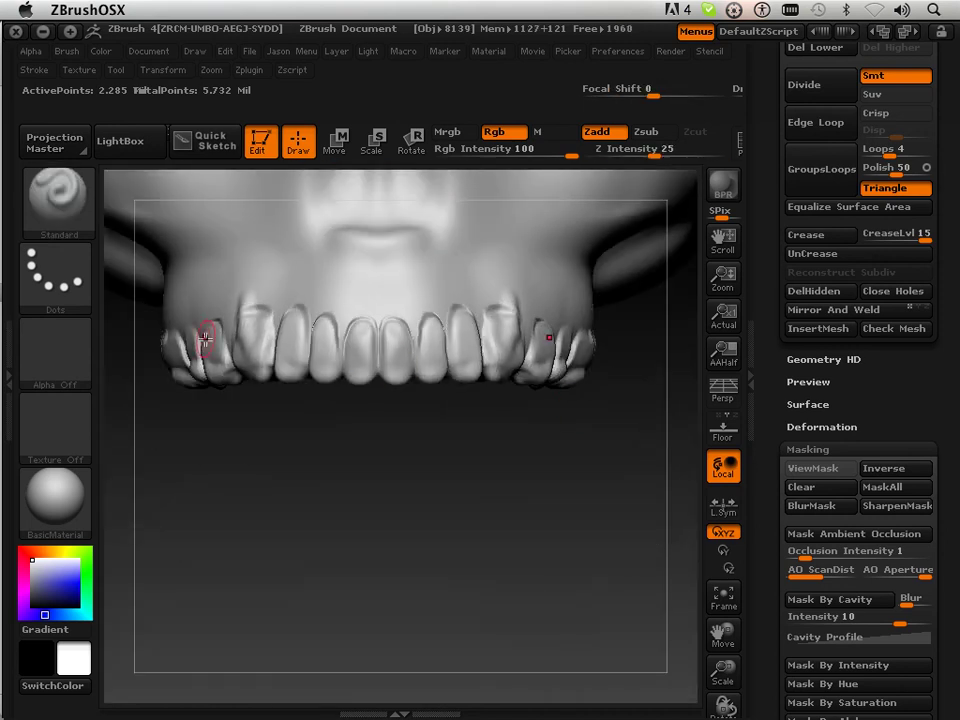
pyautogui.click(70, 205)
pyautogui.click(437, 340)
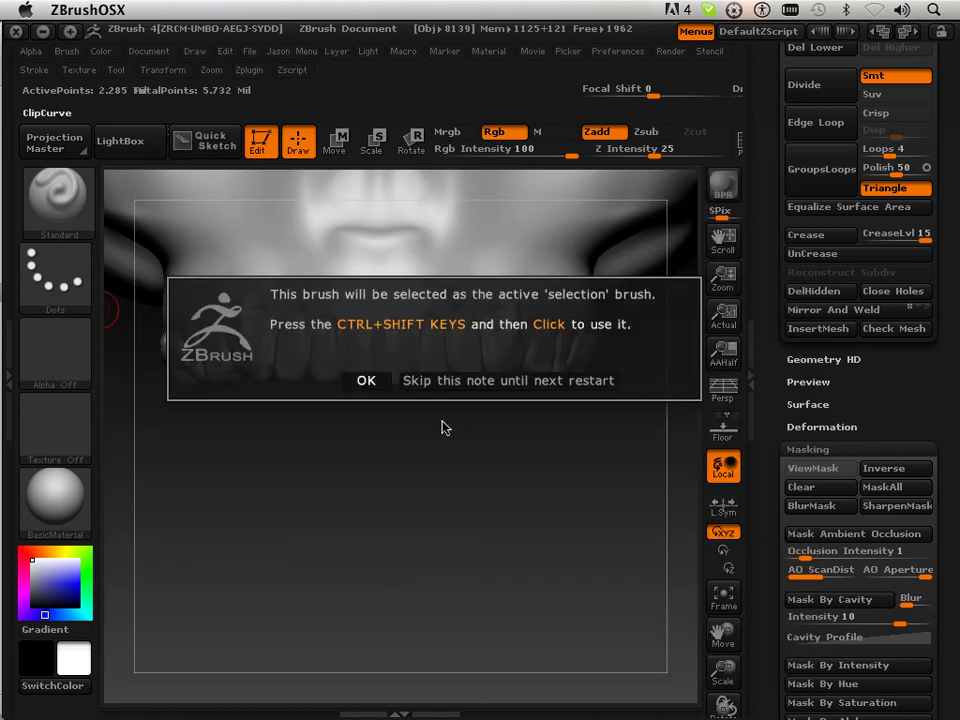
pyautogui.click(374, 384)
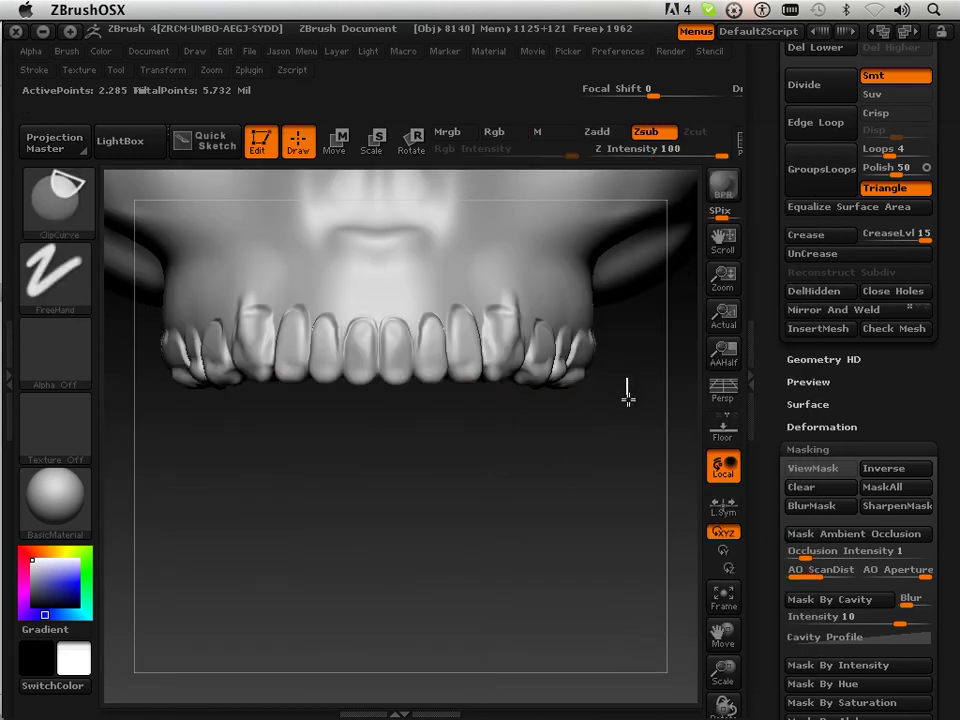
pyautogui.hotkey('ctrl', 'shift')
pyautogui.keyDown('ctrl'); pyautogui.keyDown('shift'); pyautogui.moveTo(620, 377); pyautogui.dragTo(136, 377); pyautogui.keyUp('shift'); pyautogui.keyUp('ctrl')
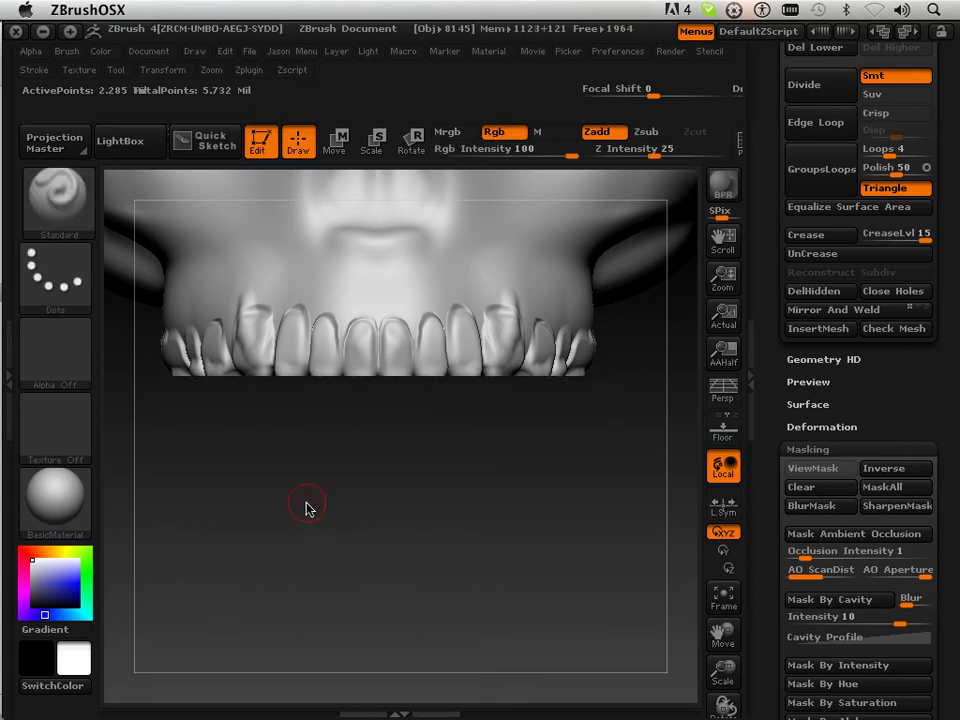
# Load the saved Skulldone_4 alpha and mask the teeth with Mask By Alpha
pyautogui.moveTo(352, 491)
pyautogui.mouseDown()
pyautogui.moveTo(321, 497)
pyautogui.moveTo(371, 490)
pyautogui.mouseUp()
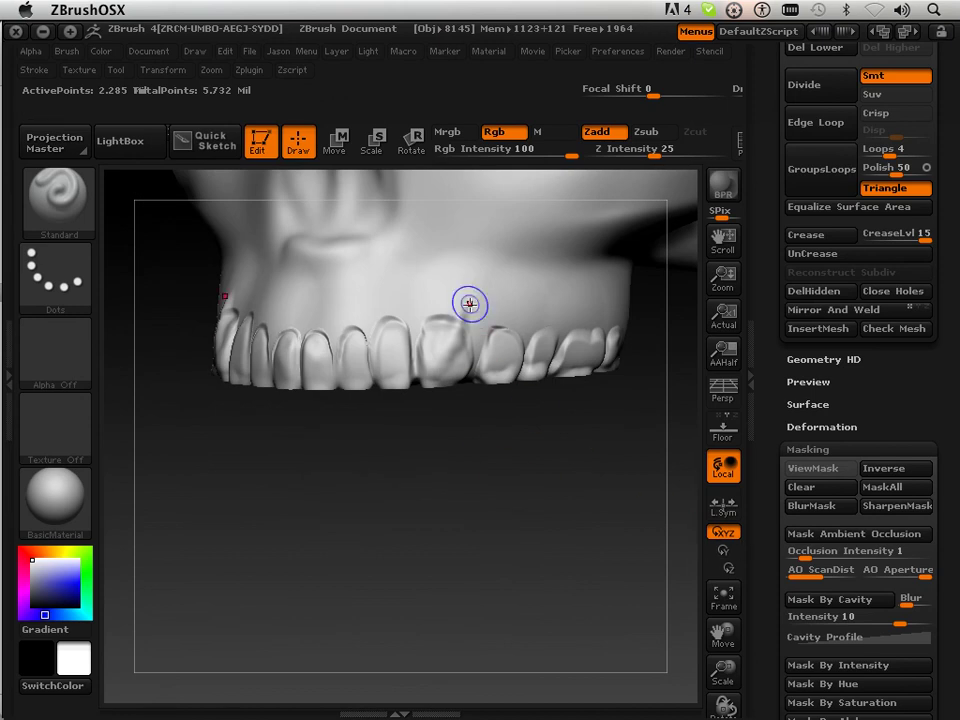
pyautogui.press('shift')
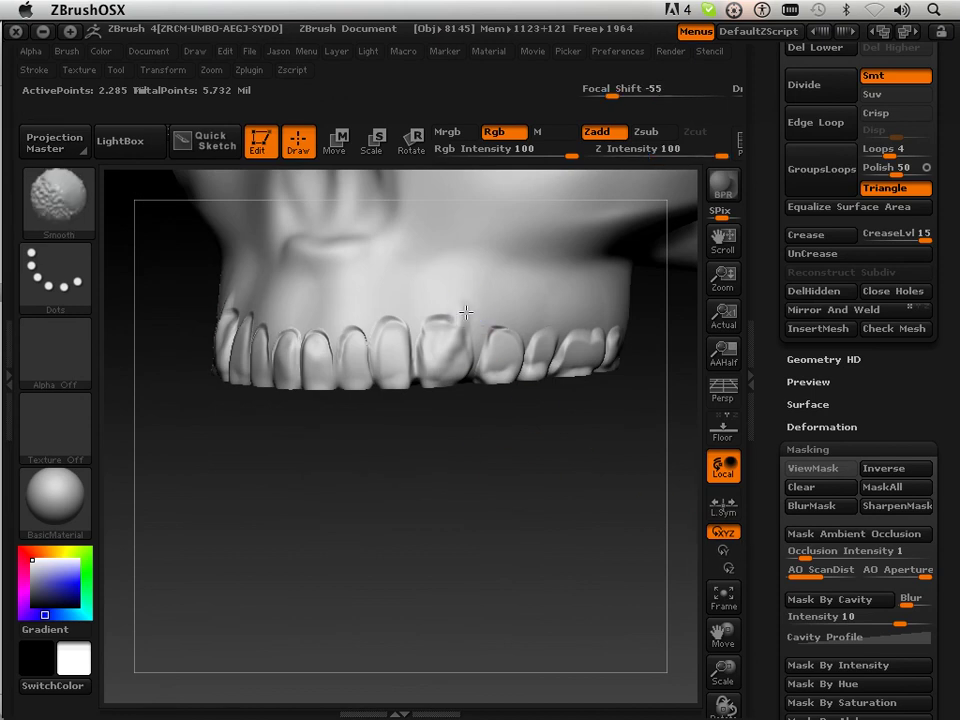
pyautogui.moveTo(474, 456)
pyautogui.mouseDown()
pyautogui.moveTo(482, 499)
pyautogui.moveTo(522, 540)
pyautogui.moveTo(602, 538)
pyautogui.moveTo(499, 556)
pyautogui.mouseUp()
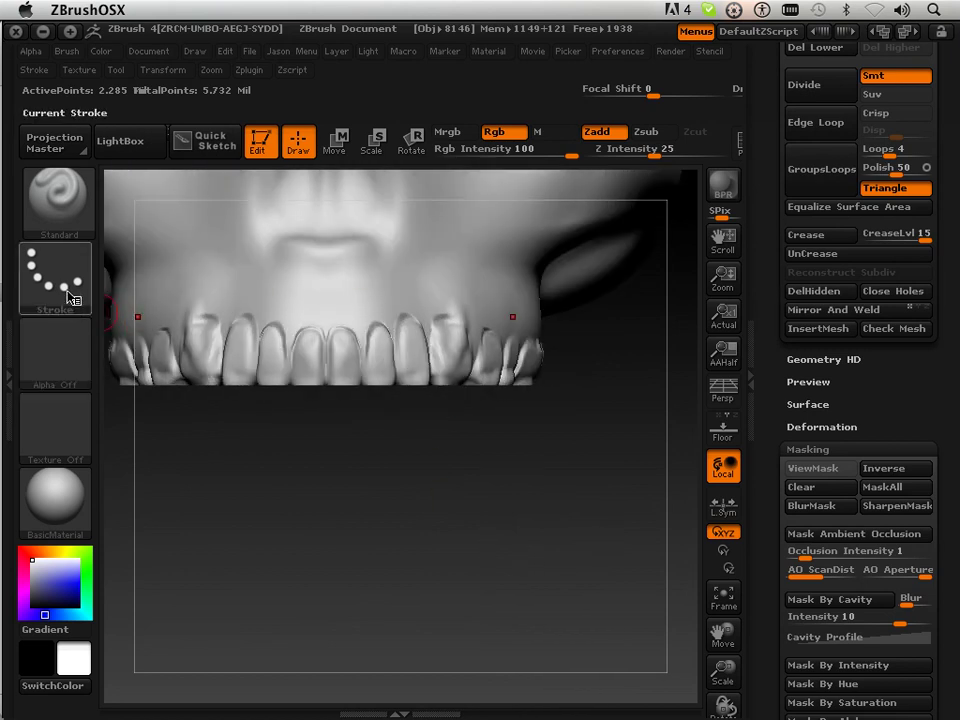
pyautogui.click(58, 363)
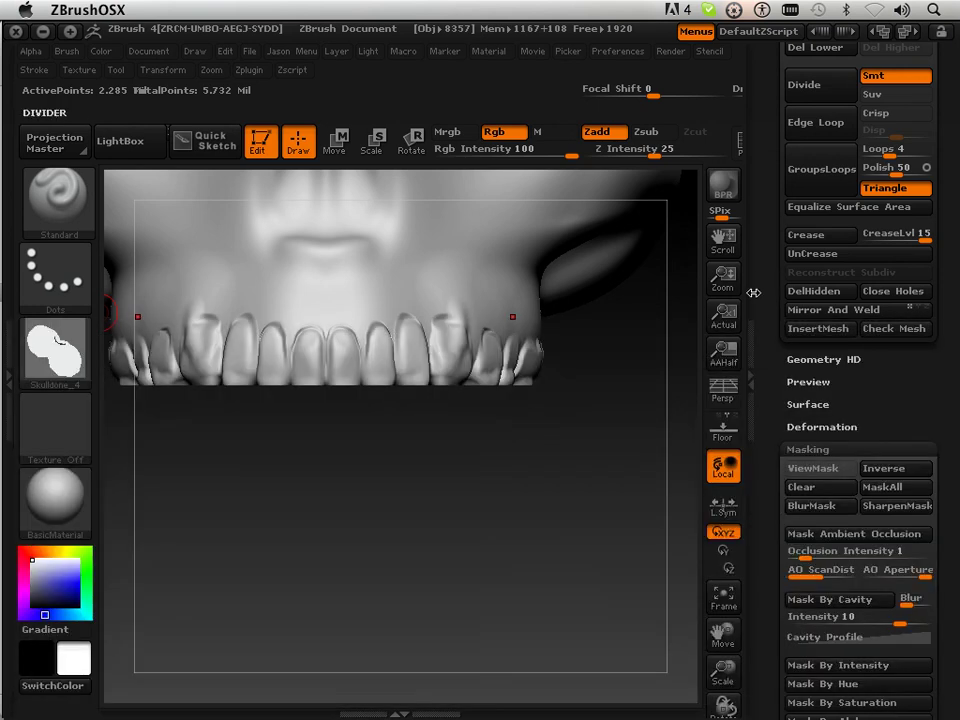
pyautogui.scroll(-5, 773, 487)
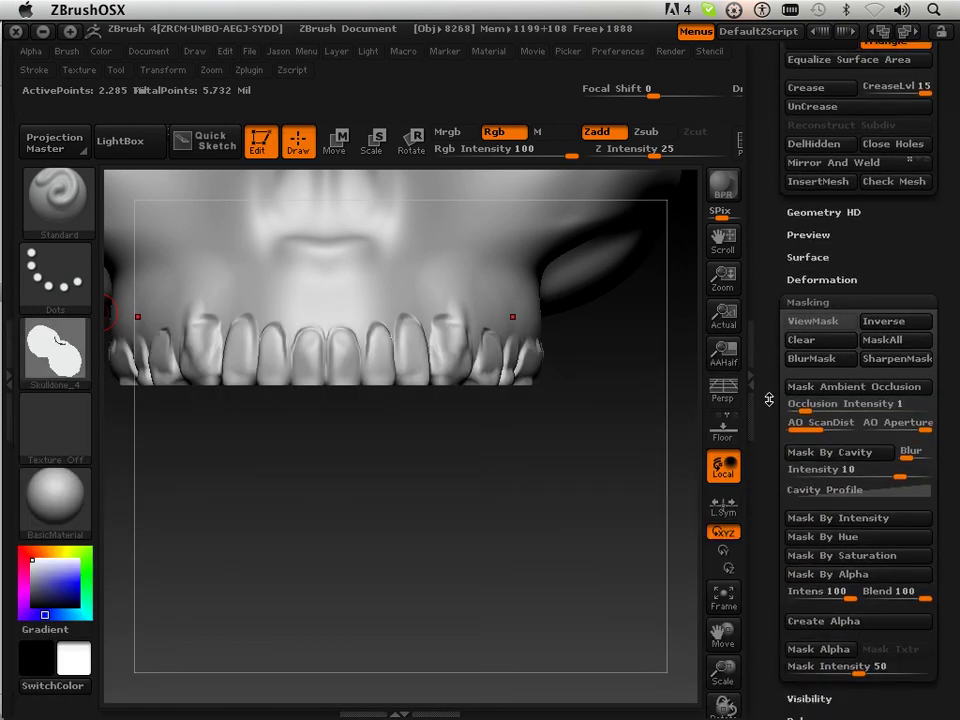
pyautogui.click(828, 500)
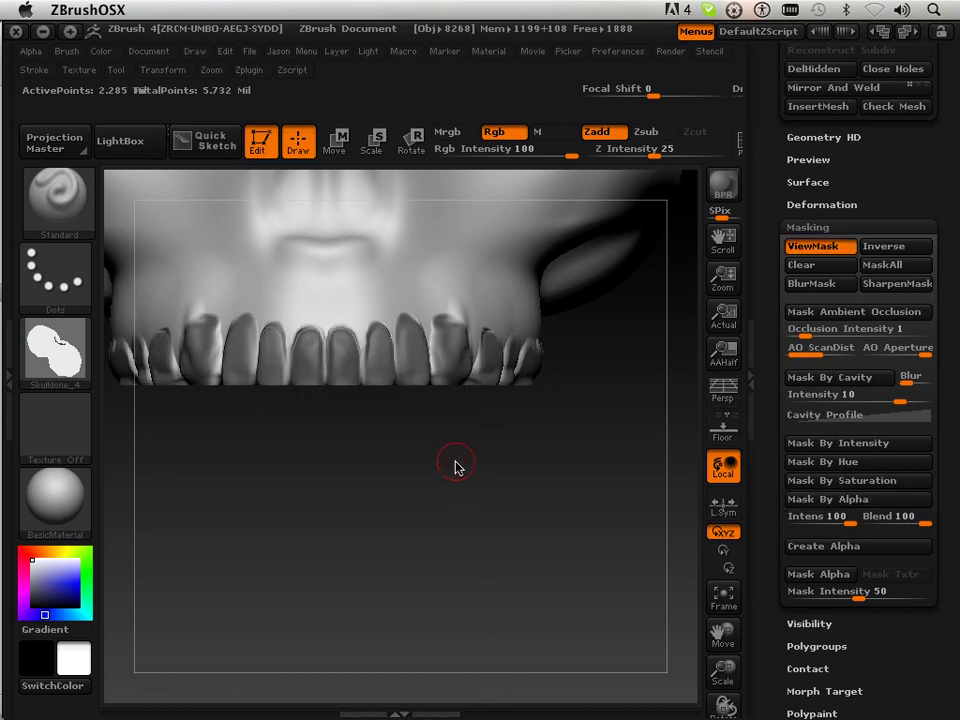
# Smooth and flatten the bone around the large side tooth with the hPolish brush
pyautogui.moveTo(450, 484); pyautogui.dragTo(414, 491)
pyautogui.press('shift')
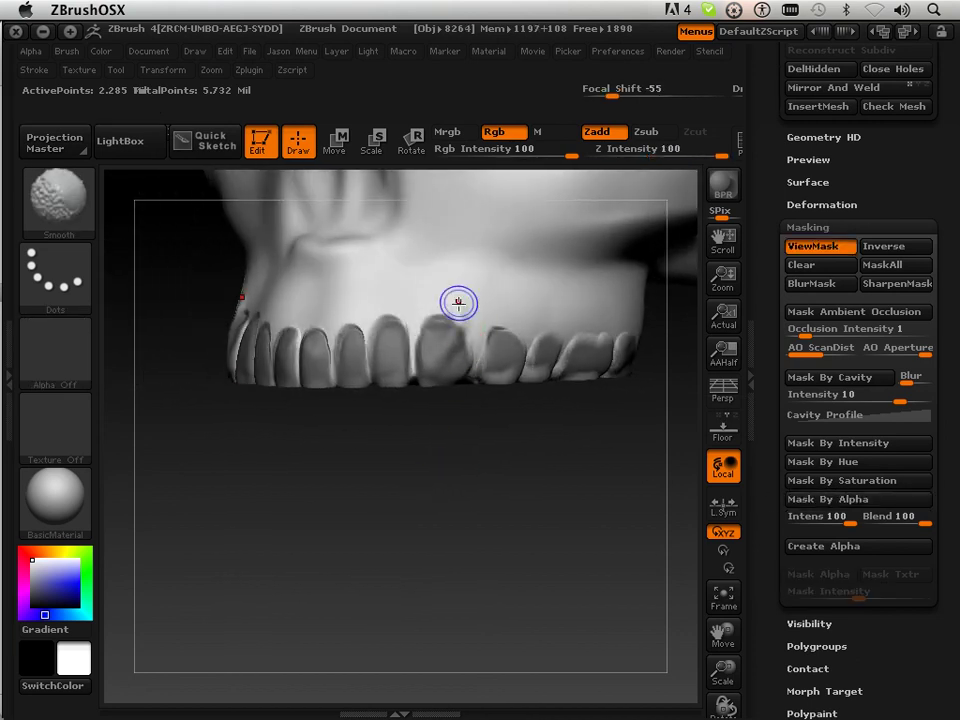
pyautogui.click(56, 198)
pyautogui.click(430, 225)
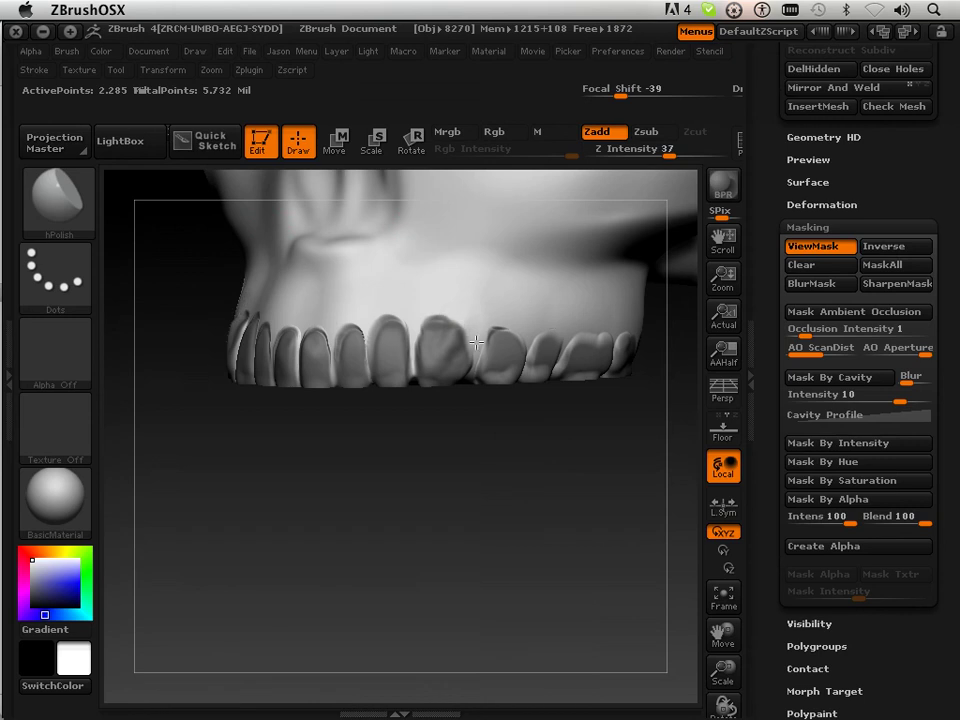
pyautogui.moveTo(381, 490); pyautogui.dragTo(383, 333)
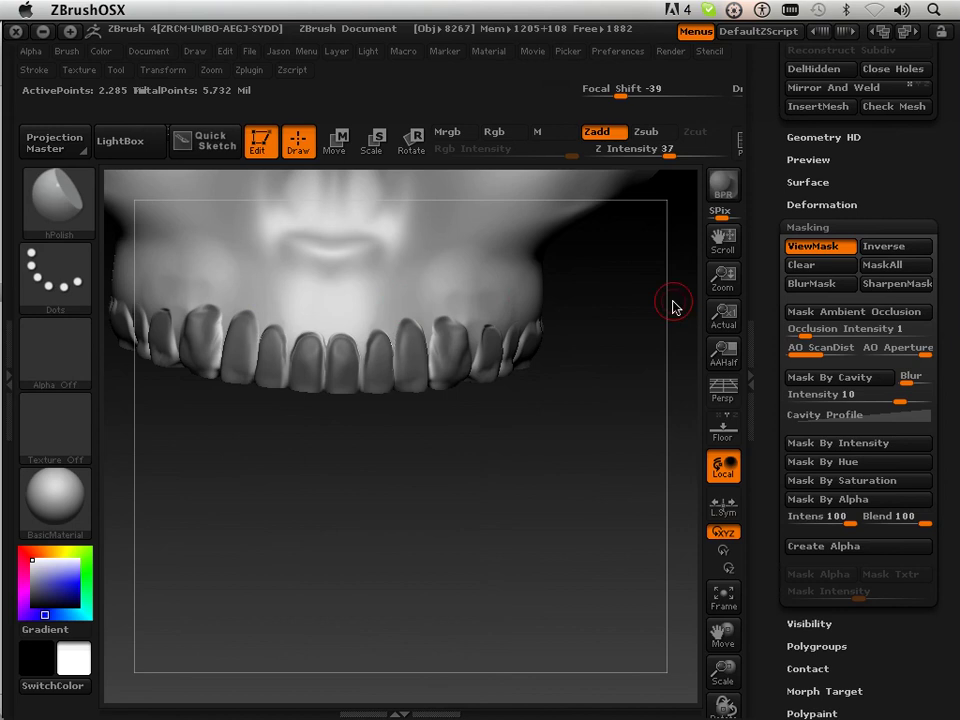
# Invert the mask to protect the bone, and polish and smooth the large side tooth with hPolish
pyautogui.click(872, 250)
pyautogui.moveTo(600, 475); pyautogui.dragTo(466, 498)
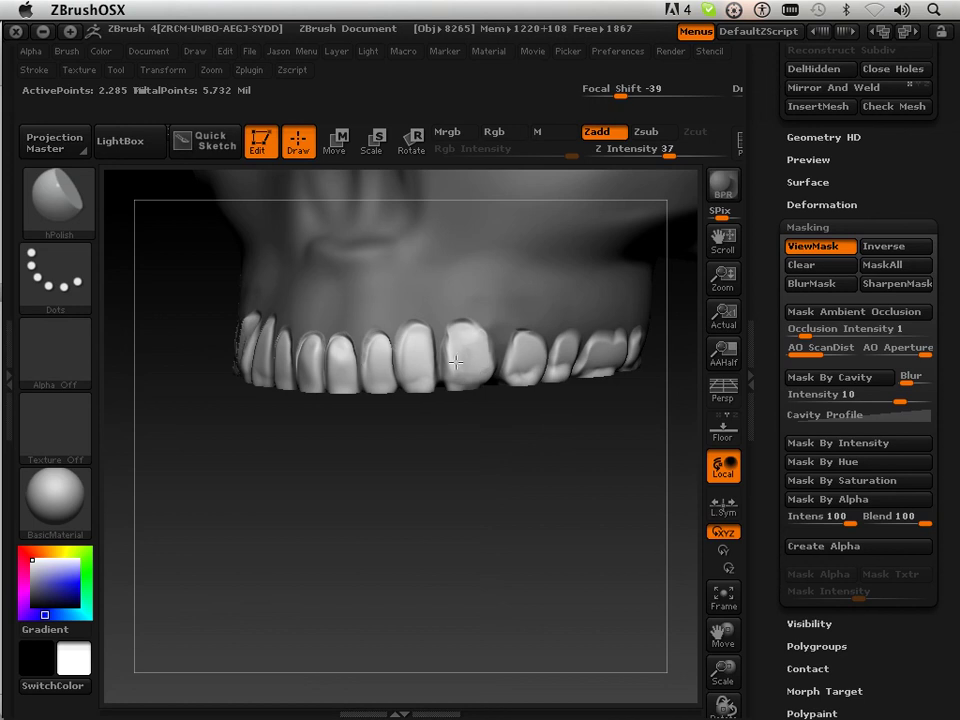
pyautogui.press('shift')
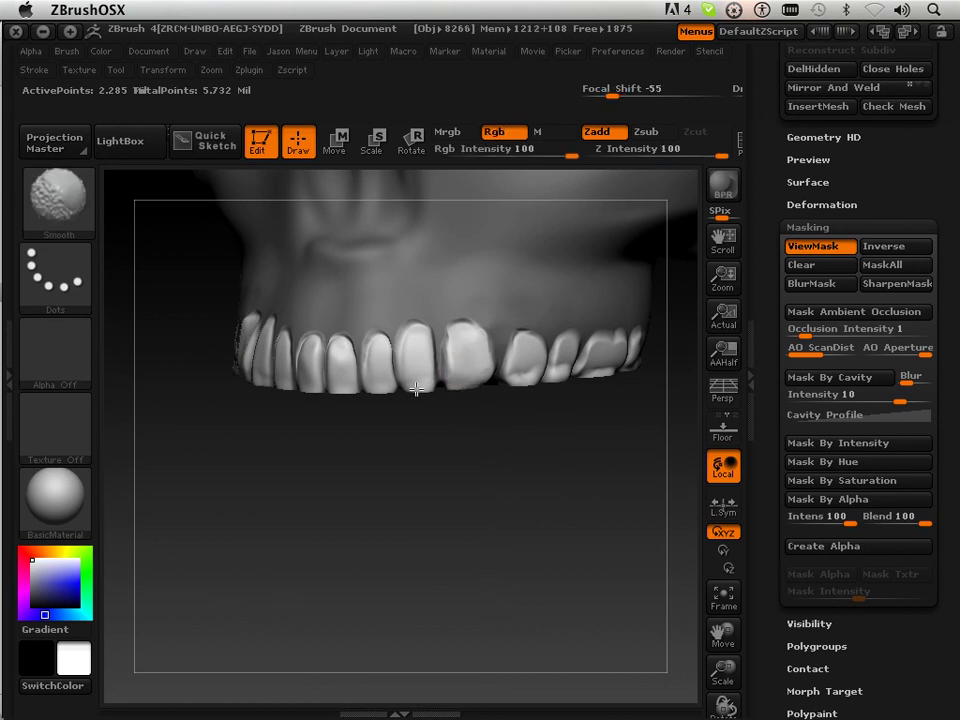
# Polish and smooth the faces of the side teeth behind the large tooth, back to the rear molars, with hPolish
pyautogui.moveTo(447, 452); pyautogui.dragTo(552, 452)
pyautogui.moveTo(536, 373); pyautogui.dragTo(532, 364)
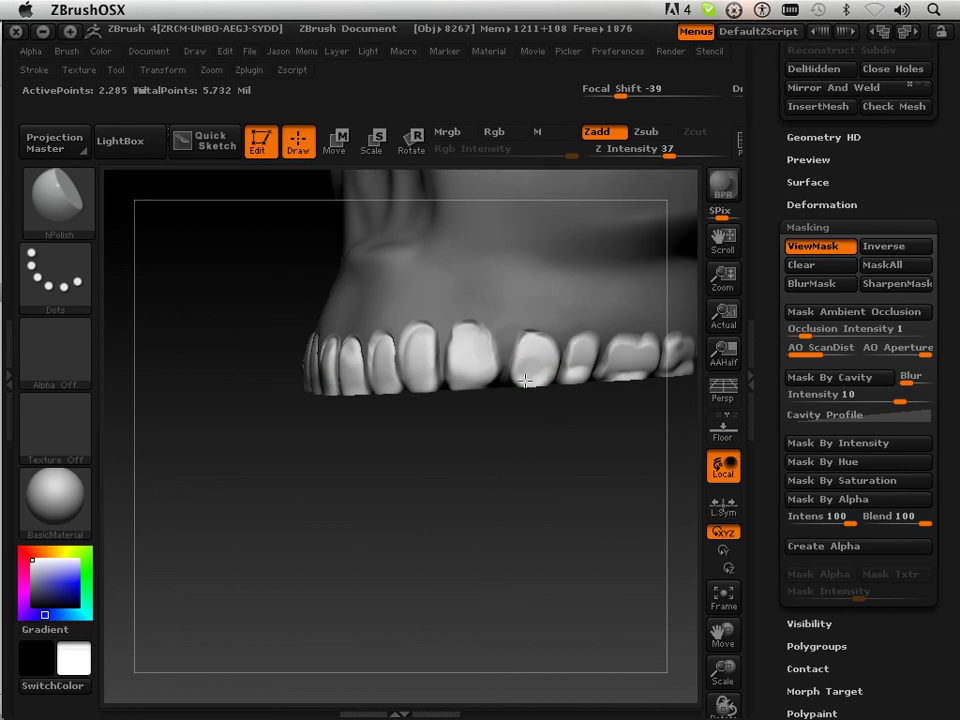
pyautogui.press('shift')
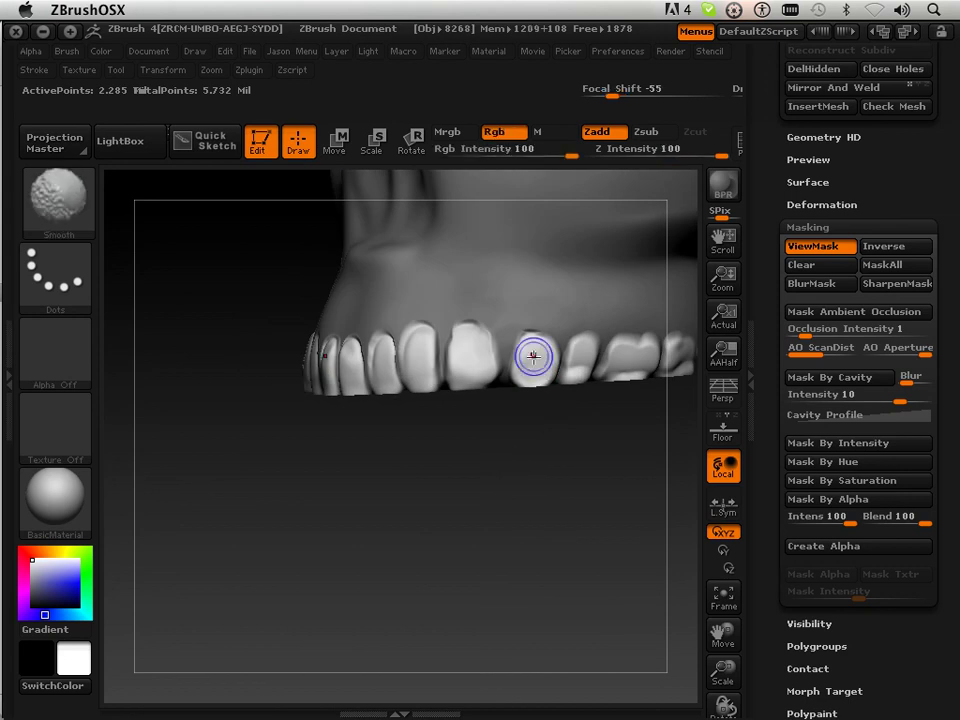
pyautogui.moveTo(572, 350); pyautogui.dragTo(574, 382)
pyautogui.press('shift')
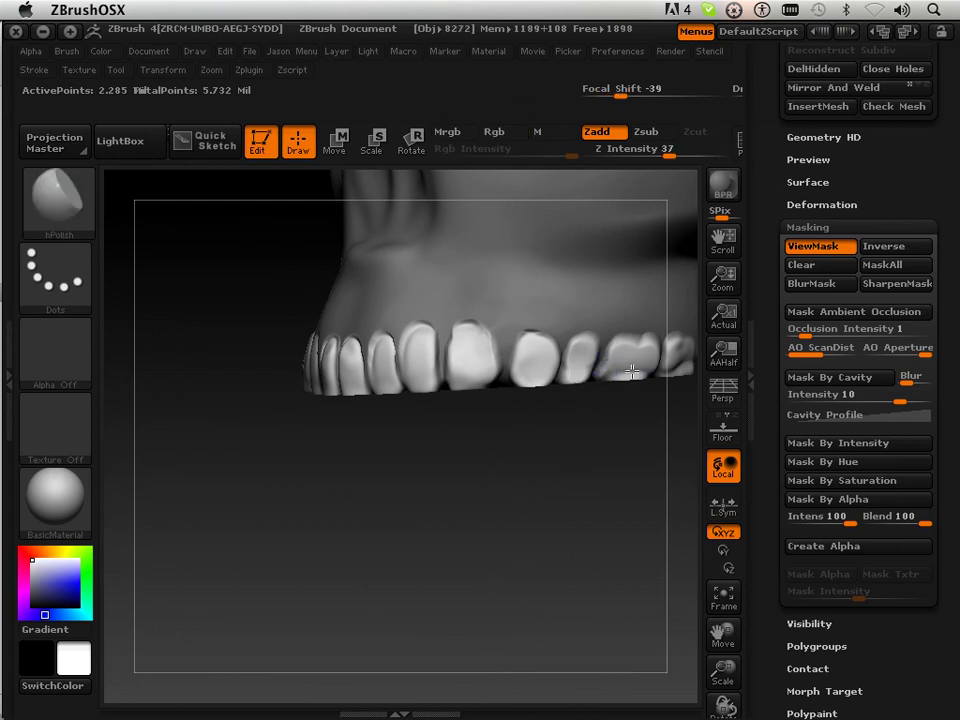
pyautogui.press('shift')
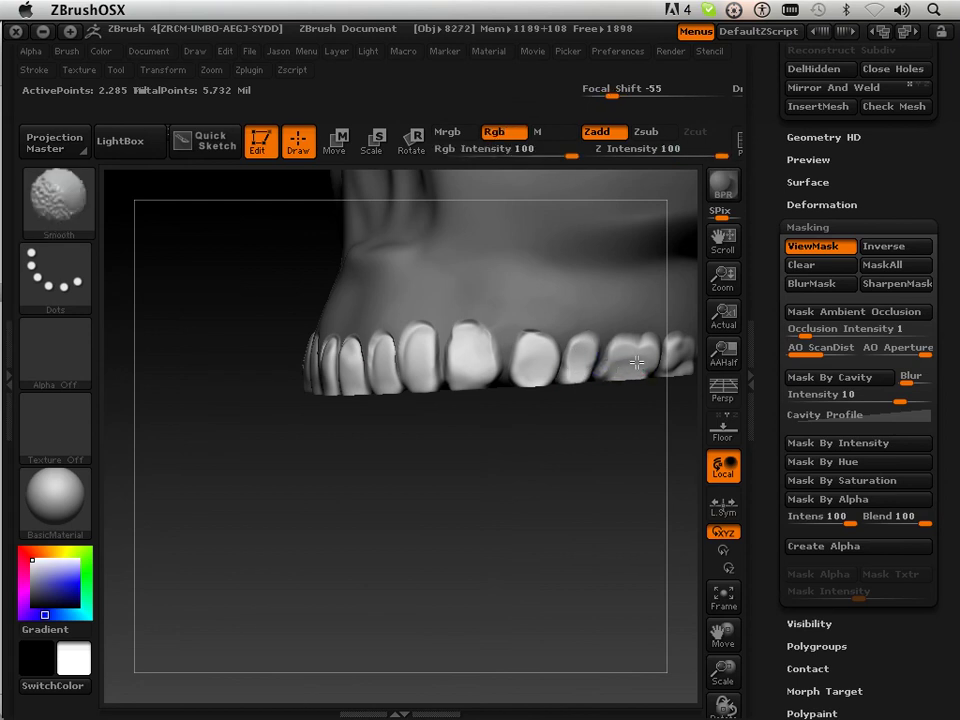
pyautogui.moveTo(444, 493)
pyautogui.mouseDown()
pyautogui.moveTo(471, 476)
pyautogui.moveTo(461, 506)
pyautogui.moveTo(489, 519)
pyautogui.moveTo(407, 390)
pyautogui.mouseUp()
pyautogui.press('shift')
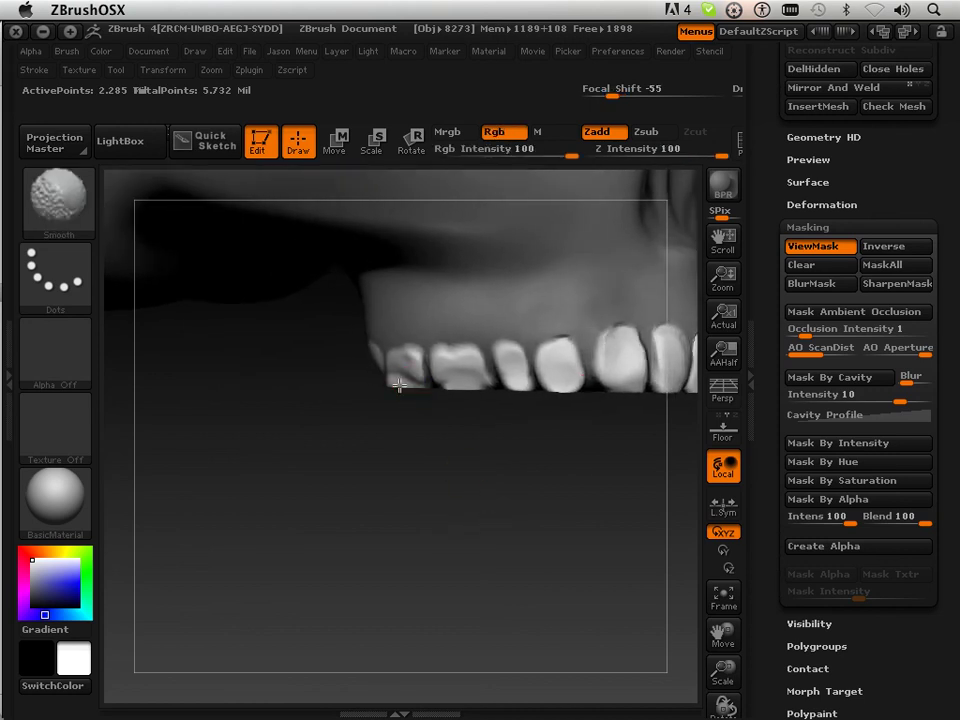
# Switch to the Standard brush, undo the textured stroke on the rear side tooth, and turn off the brush alpha
pyautogui.click(77, 229)
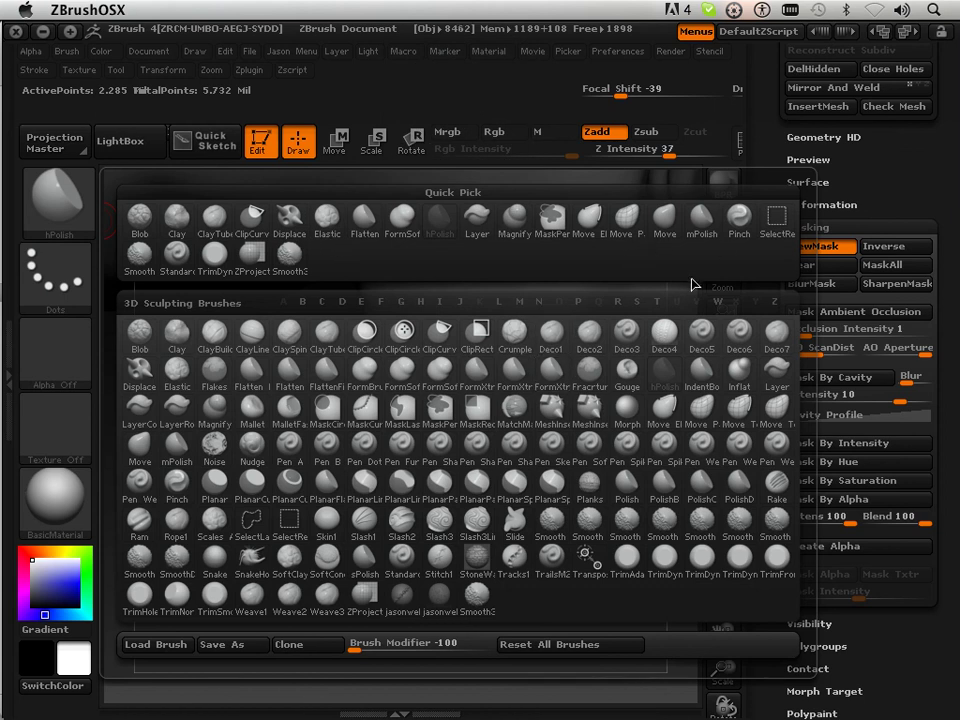
pyautogui.click(176, 256)
pyautogui.moveTo(311, 533); pyautogui.dragTo(339, 509)
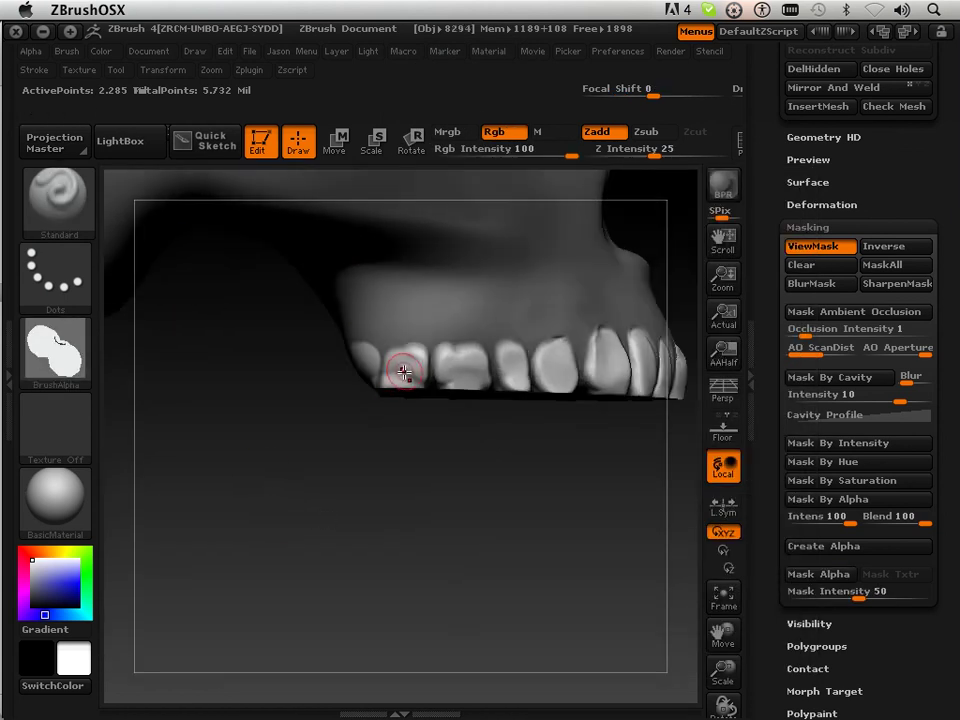
pyautogui.press('ctrl')
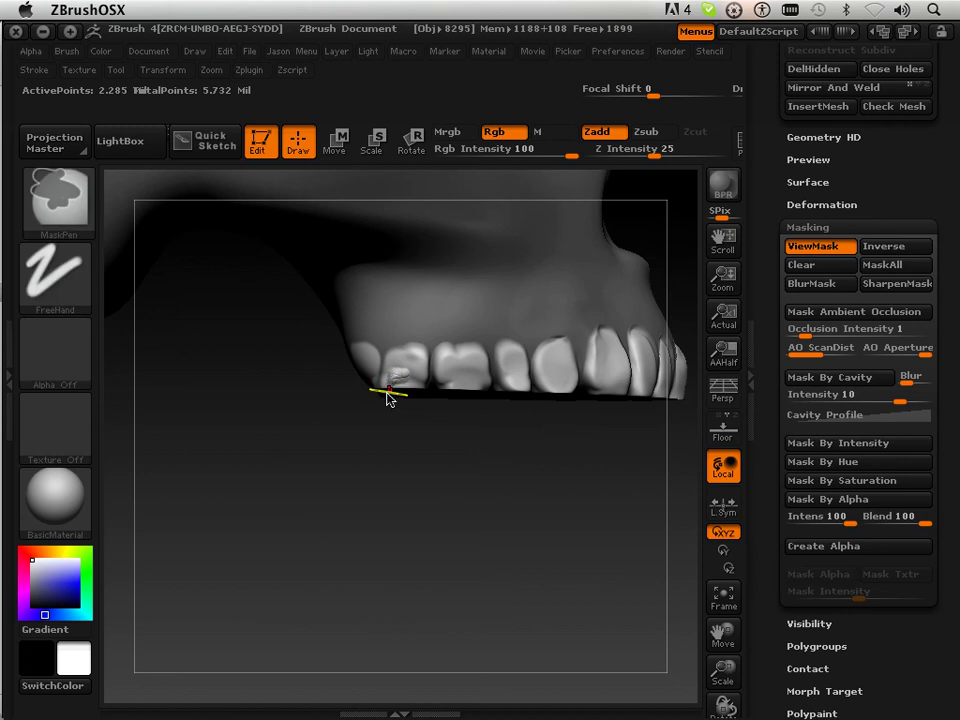
pyautogui.click(60, 345)
pyautogui.click(92, 385)
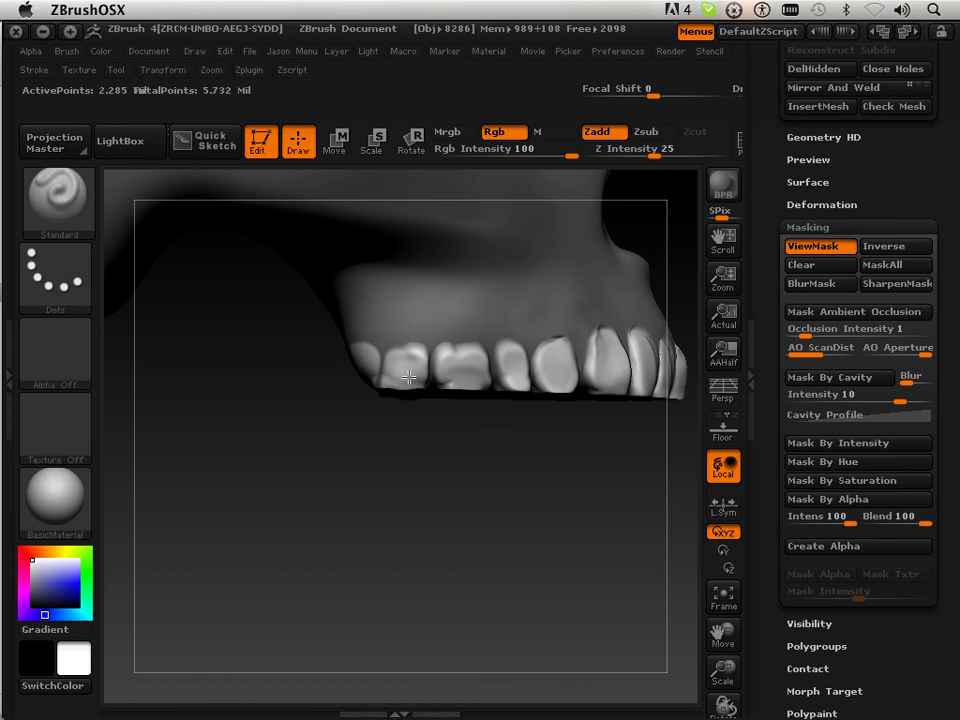
# Build up and smooth the rounded biting edges of the side teeth behind the large tooth with the Standard brush
pyautogui.moveTo(412, 377)
pyautogui.mouseDown()
pyautogui.moveTo(393, 375)
pyautogui.moveTo(411, 368)
pyautogui.moveTo(400, 375)
pyautogui.moveTo(467, 382)
pyautogui.mouseUp()
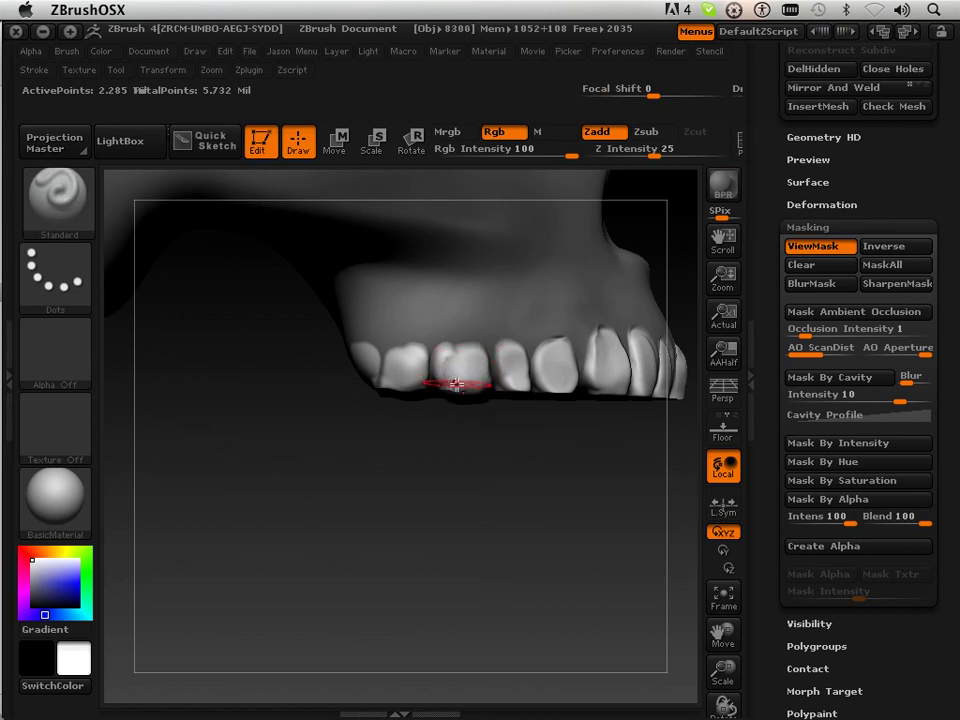
pyautogui.press('shift')
pyautogui.moveTo(512, 380)
pyautogui.mouseDown()
pyautogui.moveTo(526, 391)
pyautogui.moveTo(521, 372)
pyautogui.moveTo(516, 382)
pyautogui.moveTo(562, 387)
pyautogui.moveTo(565, 373)
pyautogui.mouseUp()
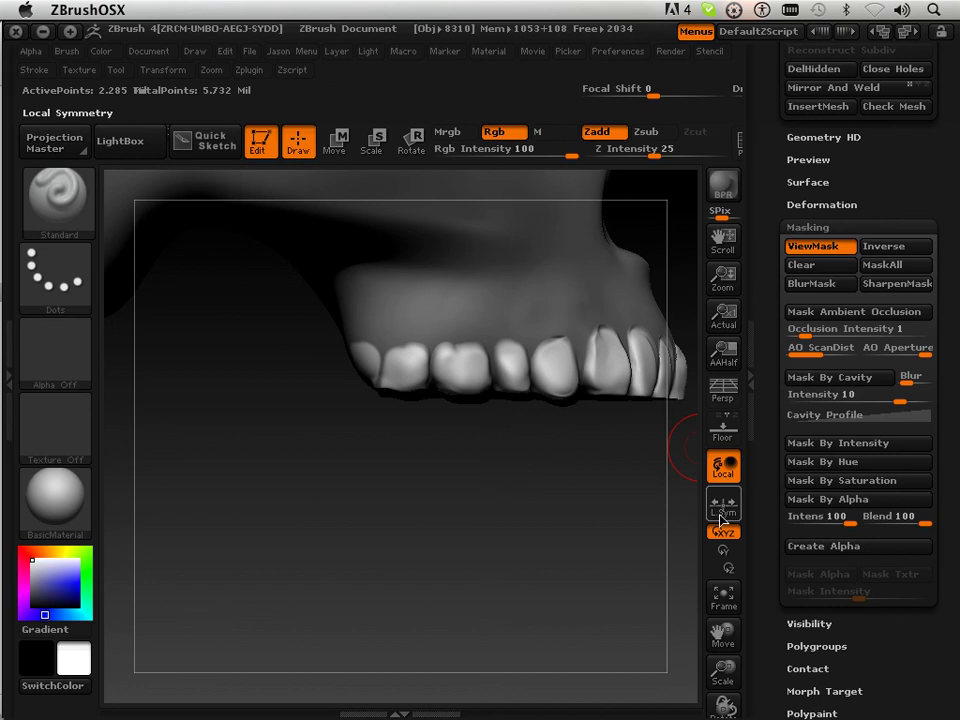
# Round out and smooth the large side tooth and the front teeth with the Standard and Smooth brushes
pyautogui.moveTo(723, 632)
pyautogui.mouseDown()
pyautogui.moveTo(610, 614)
pyautogui.moveTo(534, 562)
pyautogui.mouseUp()
pyautogui.moveTo(480, 411)
pyautogui.mouseDown()
pyautogui.moveTo(475, 404)
pyautogui.moveTo(482, 422)
pyautogui.moveTo(480, 368)
pyautogui.moveTo(478, 410)
pyautogui.moveTo(472, 377)
pyautogui.mouseUp()
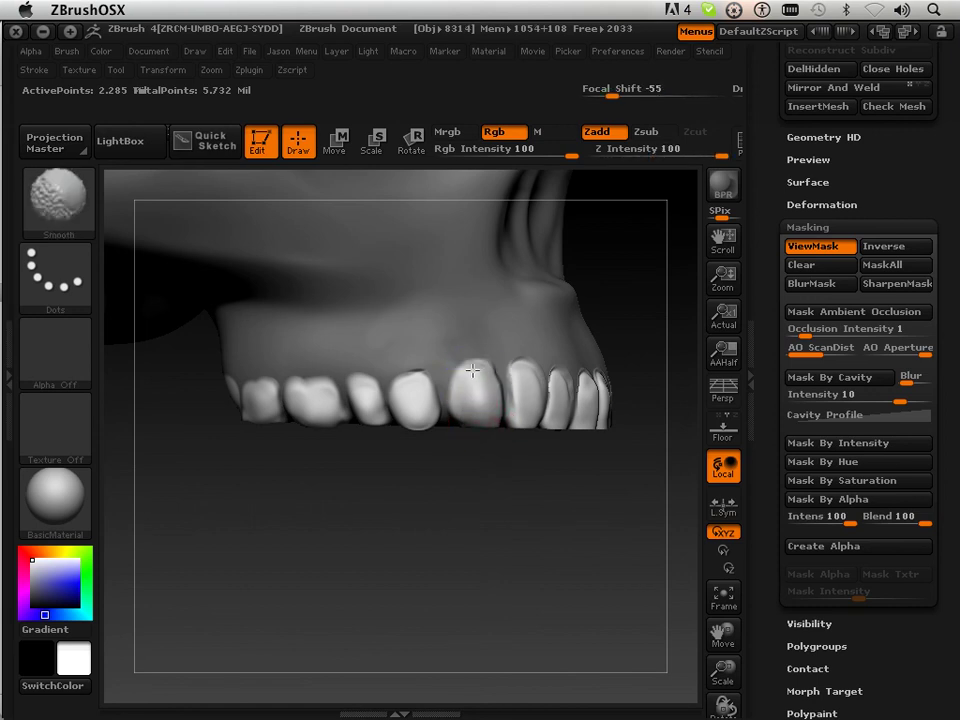
pyautogui.moveTo(501, 488)
pyautogui.mouseDown()
pyautogui.moveTo(514, 495)
pyautogui.moveTo(513, 460)
pyautogui.mouseUp()
pyautogui.press('shift')
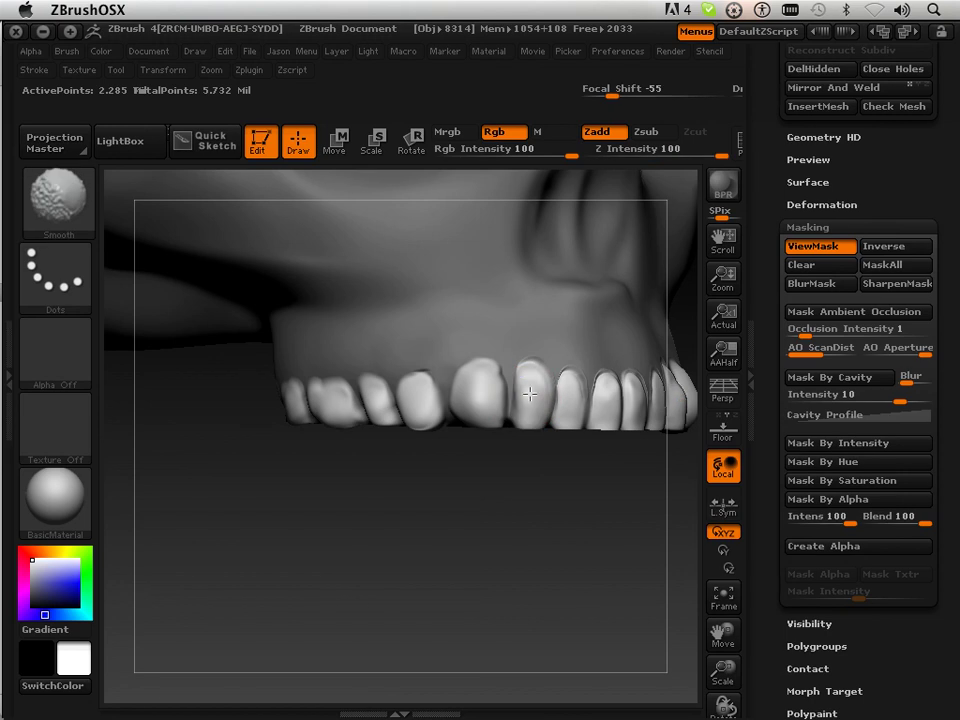
pyautogui.moveTo(533, 415)
pyautogui.keyDown('shift'); pyautogui.mouseDown()
pyautogui.moveTo(569, 424)
pyautogui.moveTo(568, 407)
pyautogui.moveTo(606, 401)
pyautogui.moveTo(606, 420)
pyautogui.moveTo(605, 404)
pyautogui.mouseUp(); pyautogui.keyUp('shift')
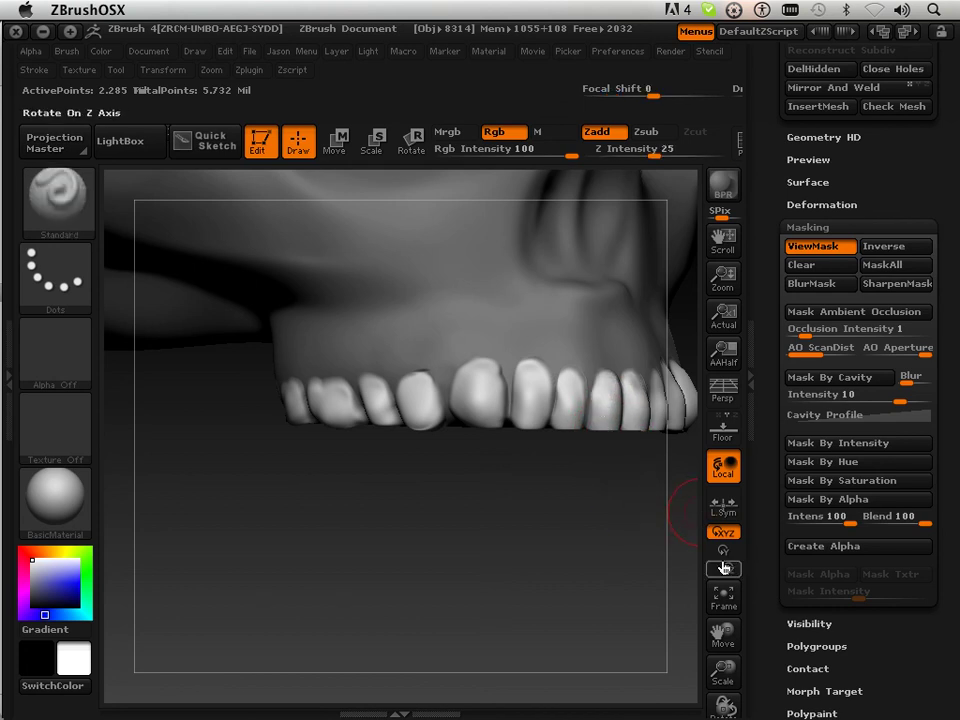
pyautogui.moveTo(723, 633); pyautogui.dragTo(654, 643)
pyautogui.moveTo(622, 578)
pyautogui.mouseDown()
pyautogui.moveTo(547, 561)
pyautogui.moveTo(529, 525)
pyautogui.mouseUp()
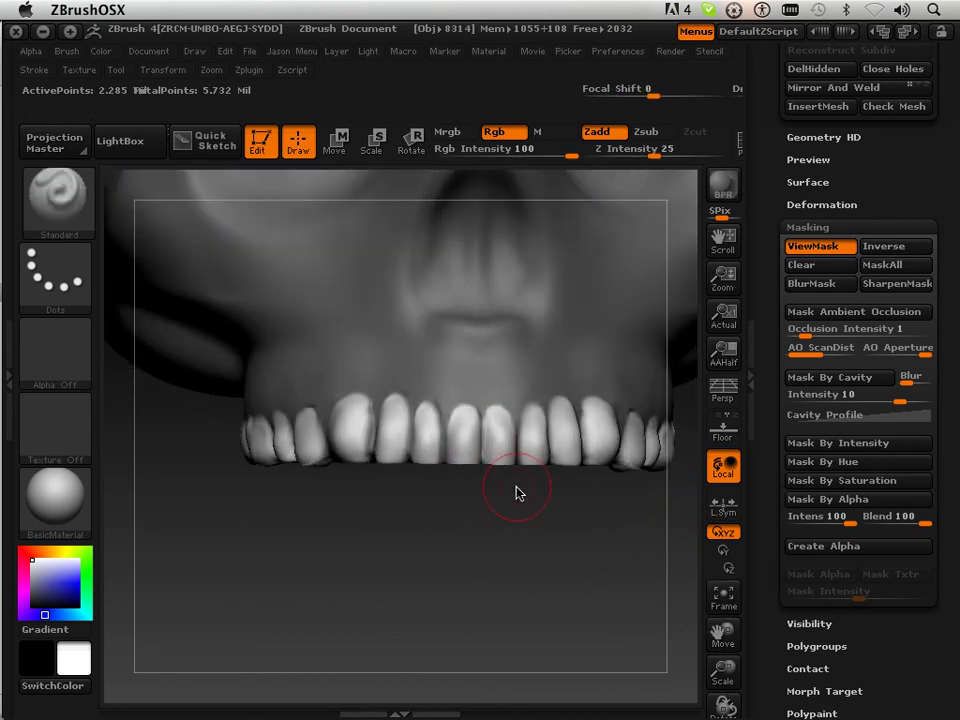
pyautogui.press('shift')
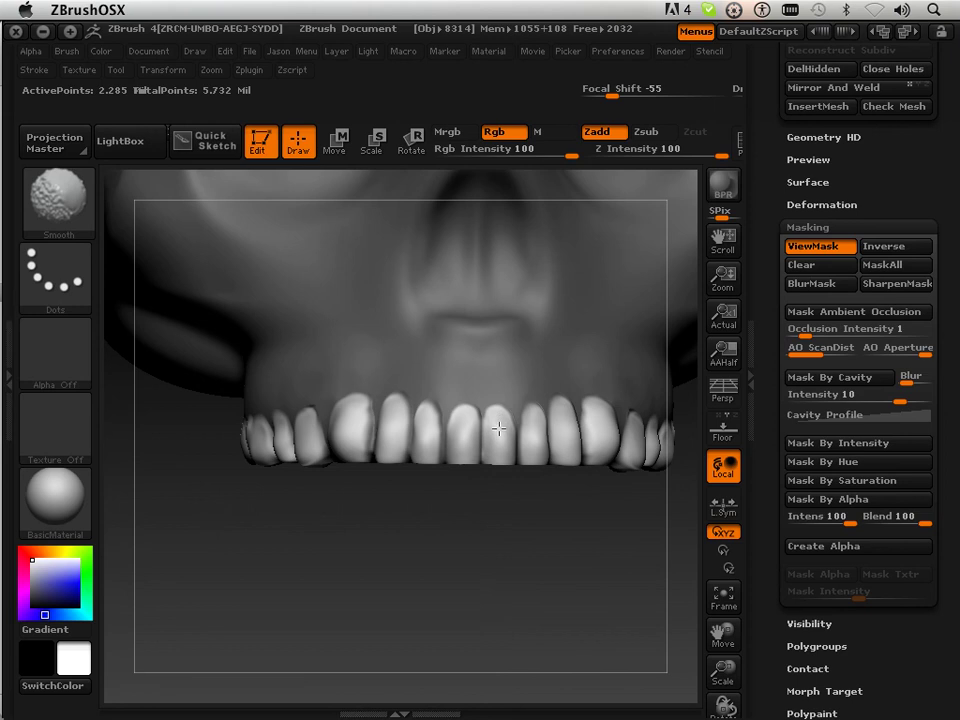
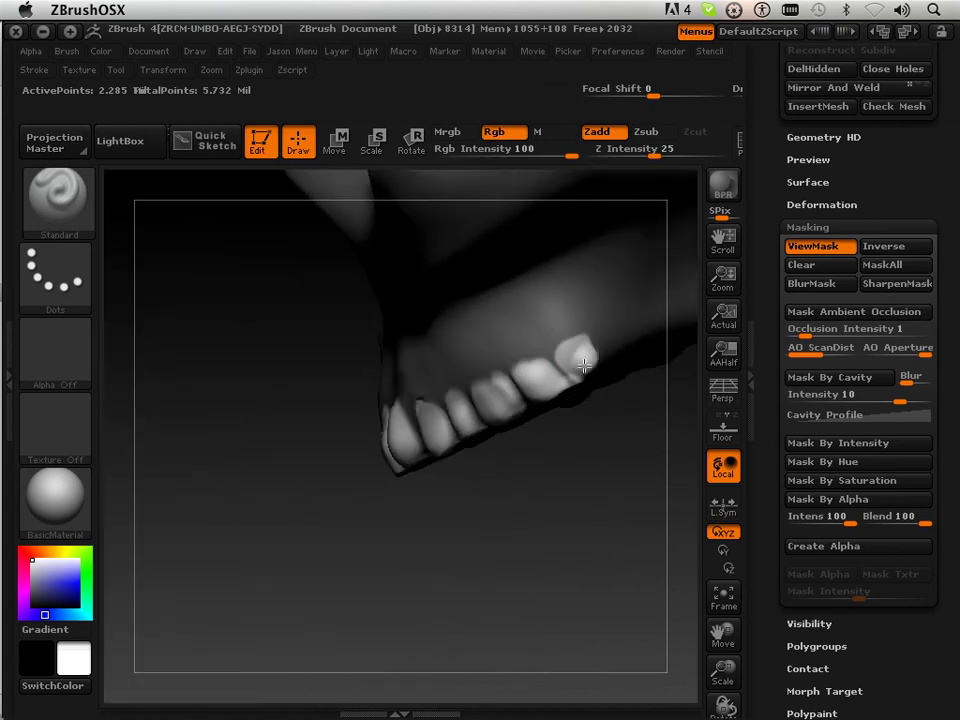
# Build up and smooth the rearmost molar and the side teeth in front of it on the opposite side
pyautogui.press('shift')
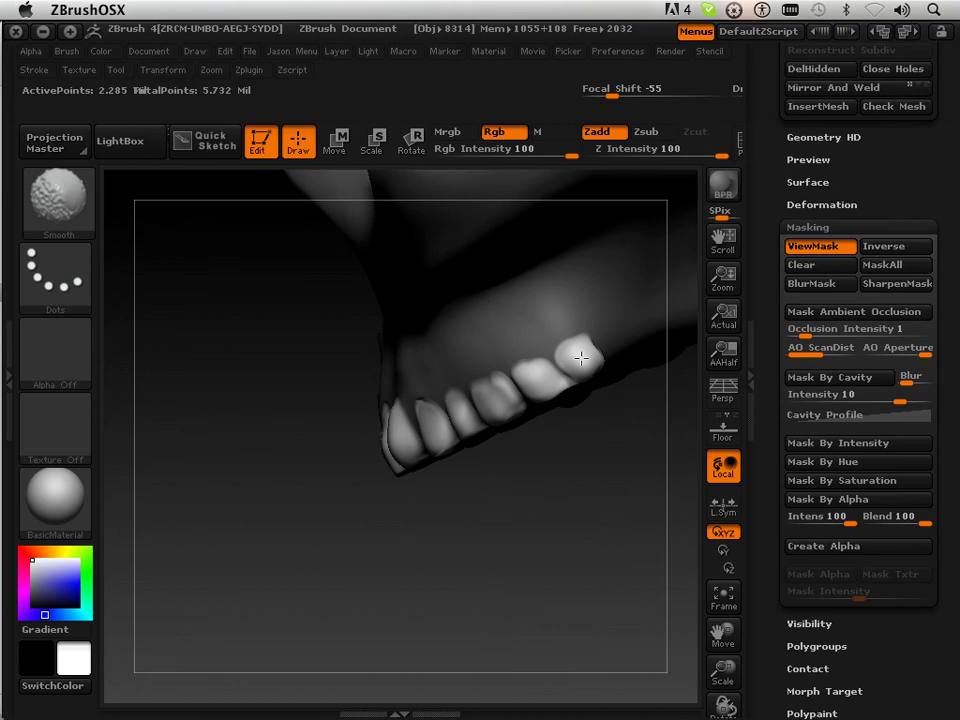
pyautogui.moveTo(540, 484)
pyautogui.mouseDown()
pyautogui.moveTo(579, 429)
pyautogui.moveTo(574, 381)
pyautogui.mouseUp()
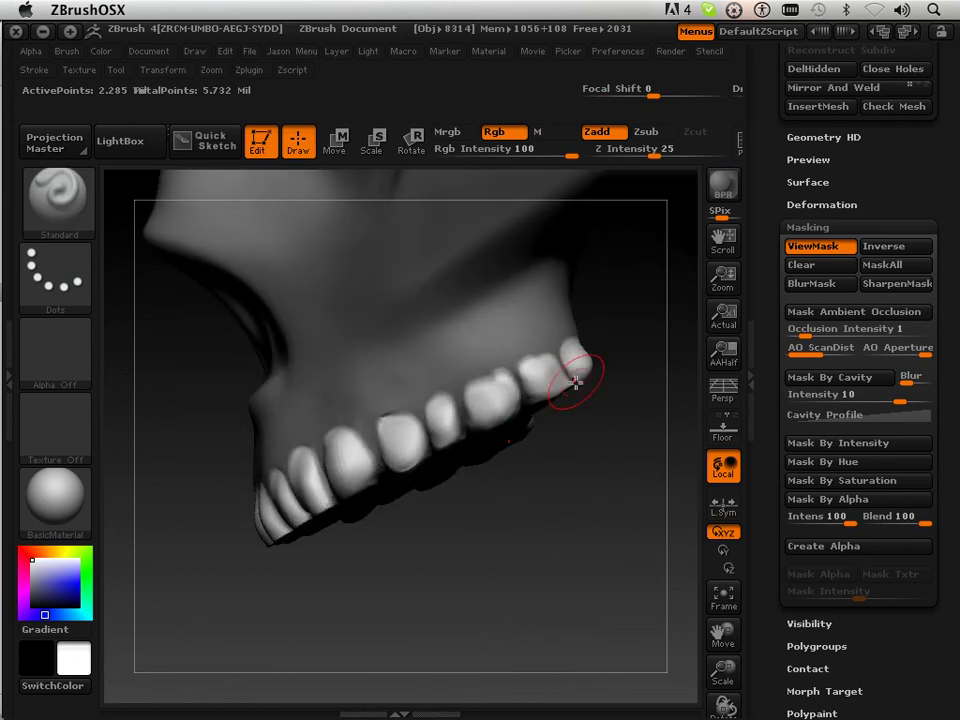
pyautogui.press('shift')
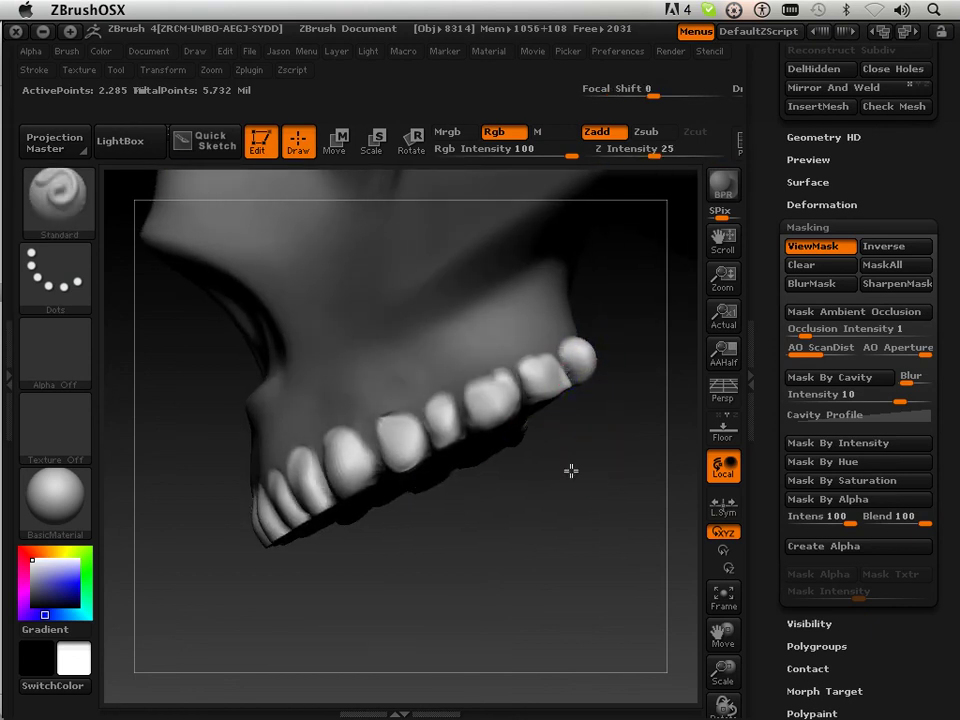
pyautogui.press('shift')
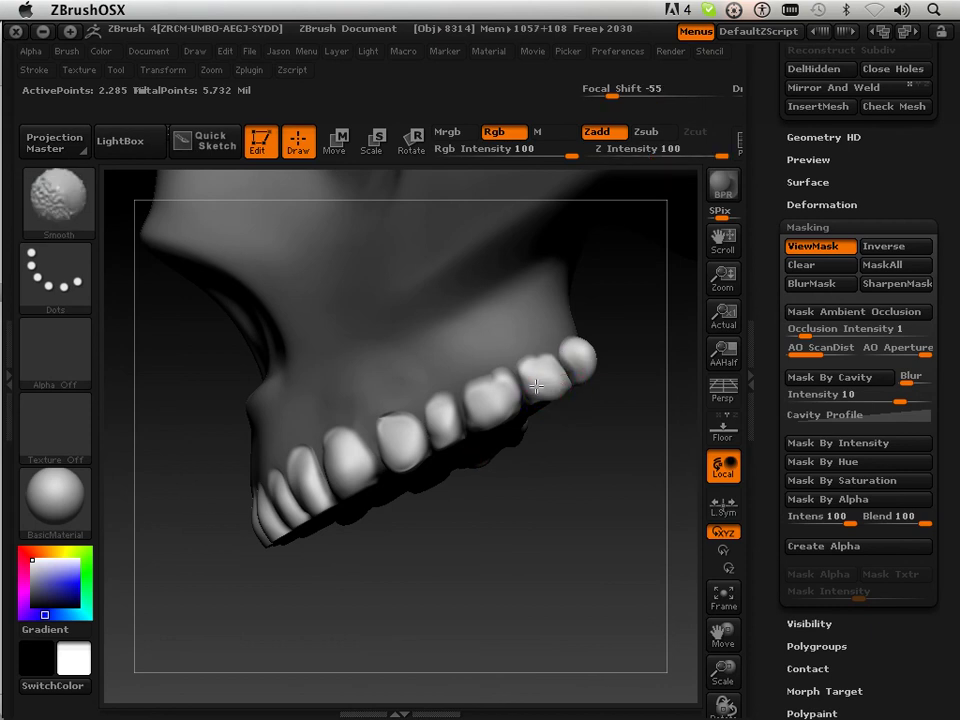
pyautogui.press('shift')
pyautogui.press('shift')
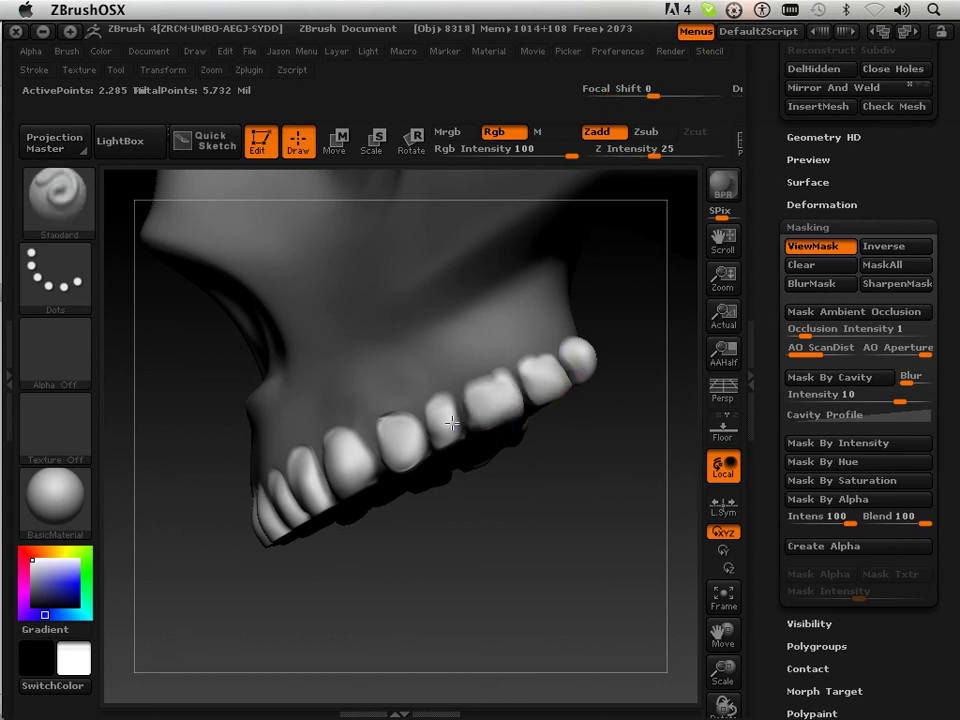
pyautogui.press('shift')
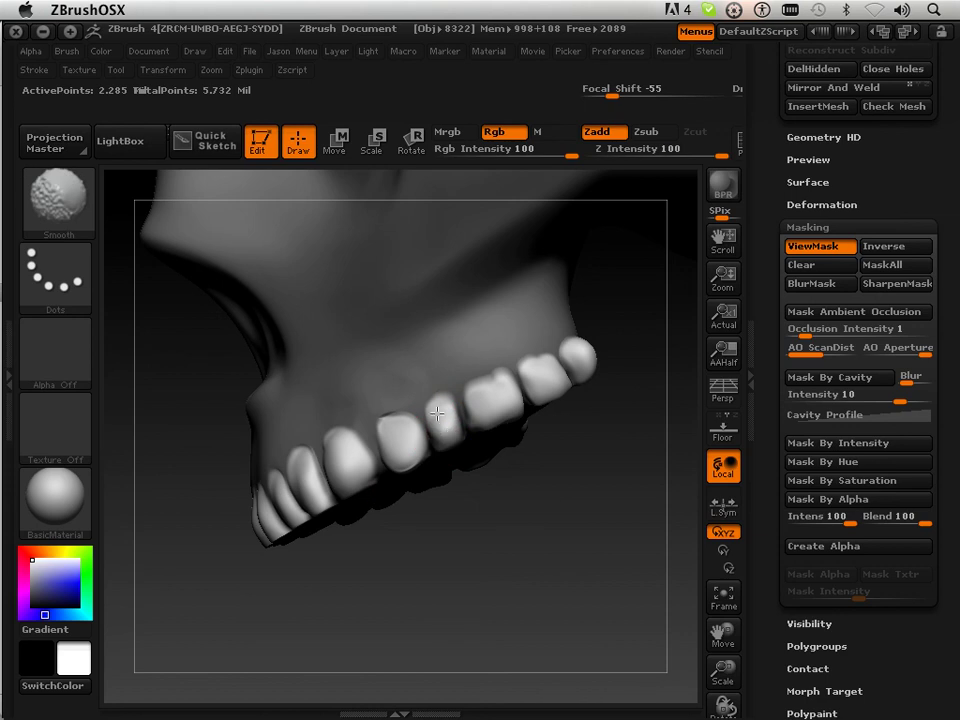
pyautogui.press('shift')
# Round and smooth the tooth directly behind the large side tooth
pyautogui.press('ctrl')
pyautogui.moveTo(474, 496); pyautogui.dragTo(396, 439)
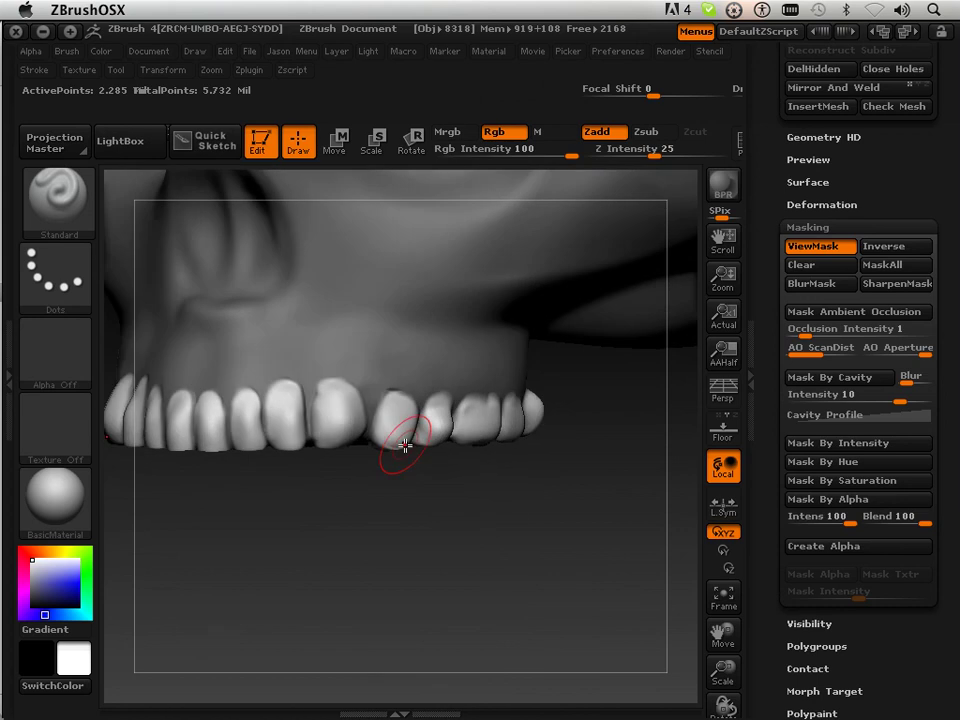
pyautogui.press('shift')
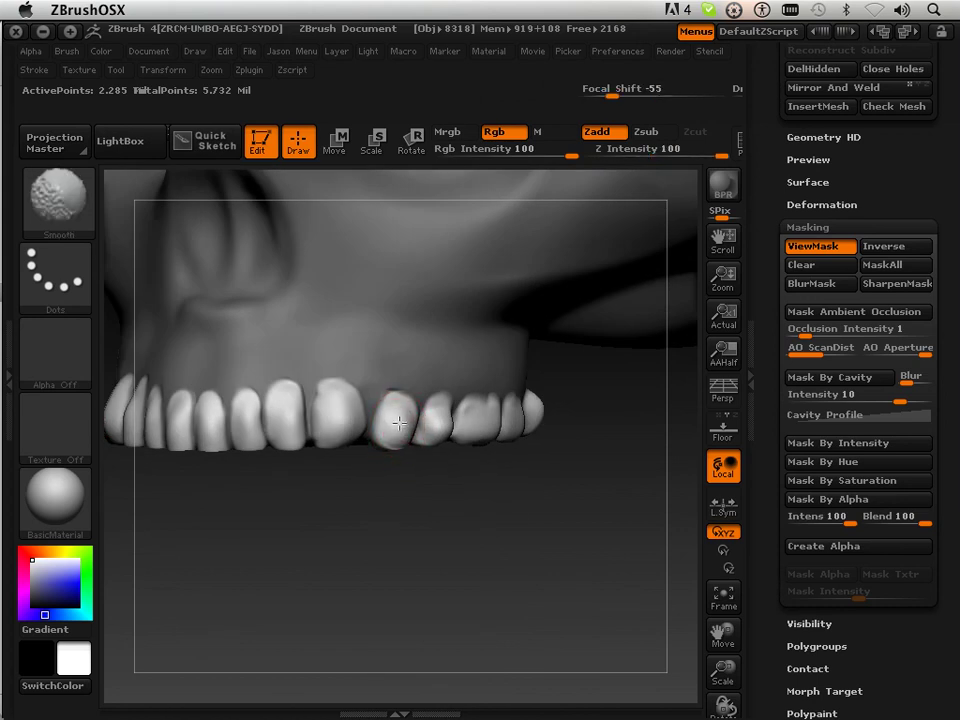
pyautogui.moveTo(409, 506); pyautogui.dragTo(428, 549)
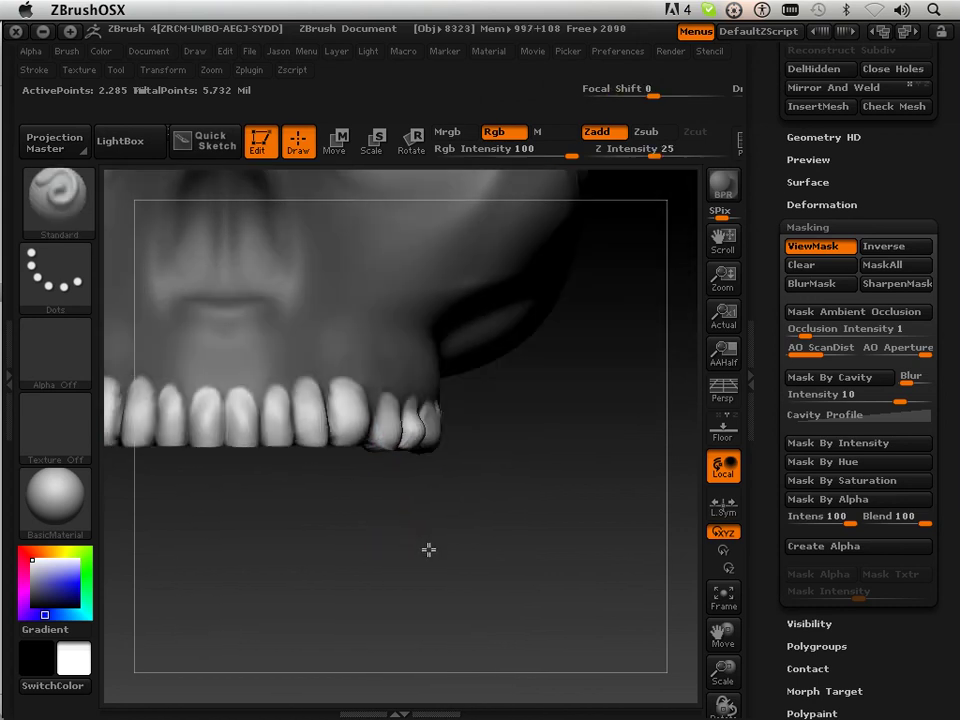
pyautogui.moveTo(722, 630); pyautogui.dragTo(890, 662)
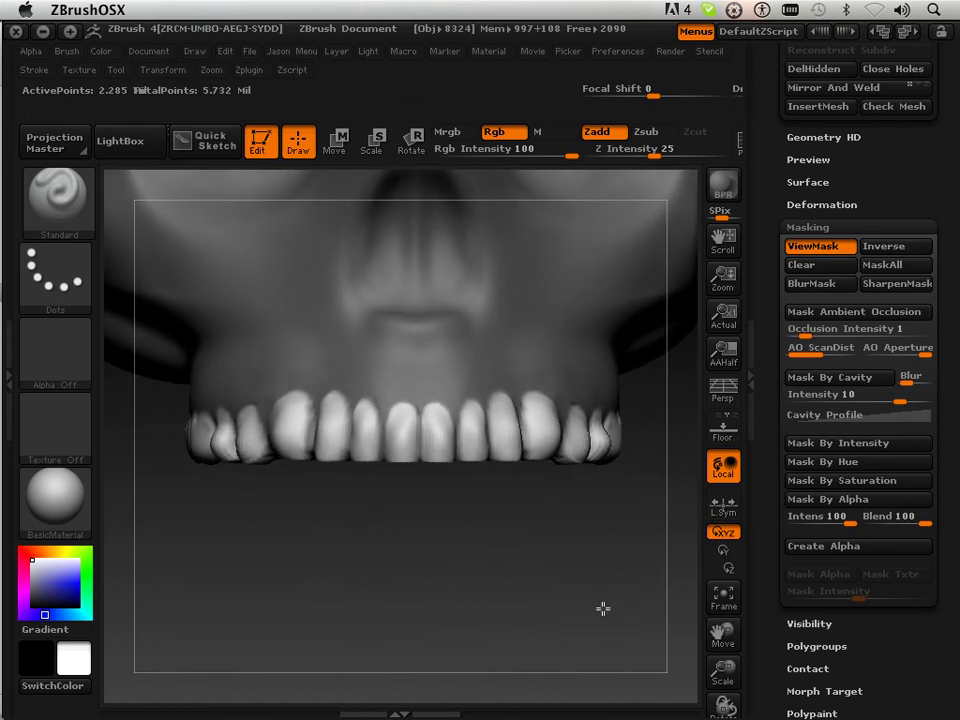
pyautogui.moveTo(602, 613)
pyautogui.mouseDown()
pyautogui.moveTo(585, 497)
pyautogui.moveTo(598, 390)
pyautogui.moveTo(603, 588)
pyautogui.mouseUp()
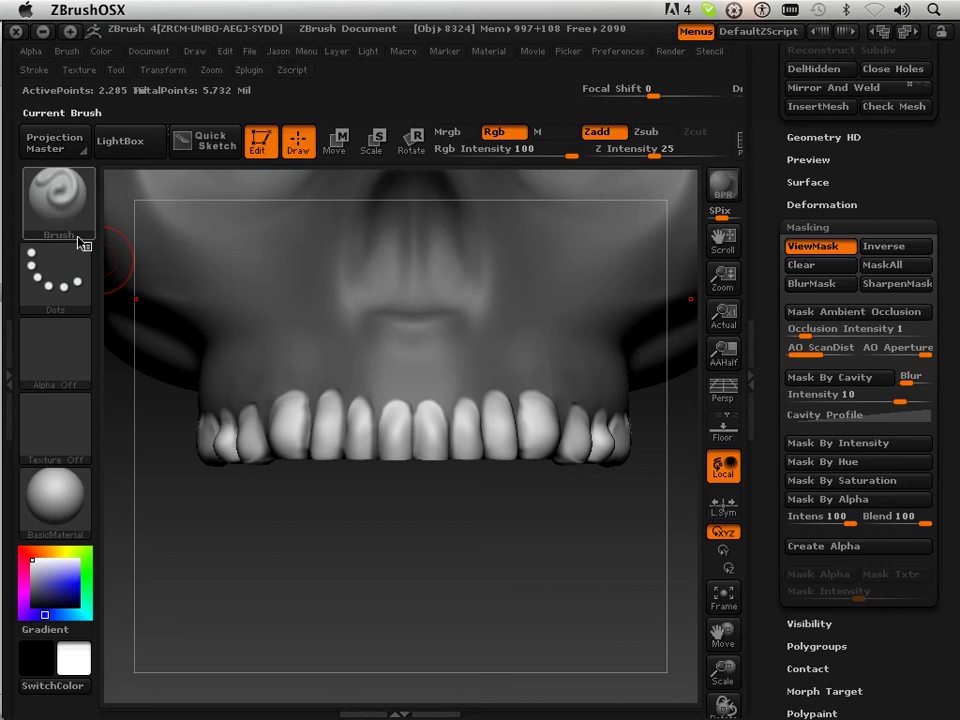
# Adjust the lower edge of the large side tooth with the Move Elastic brush
pyautogui.click(55, 198)
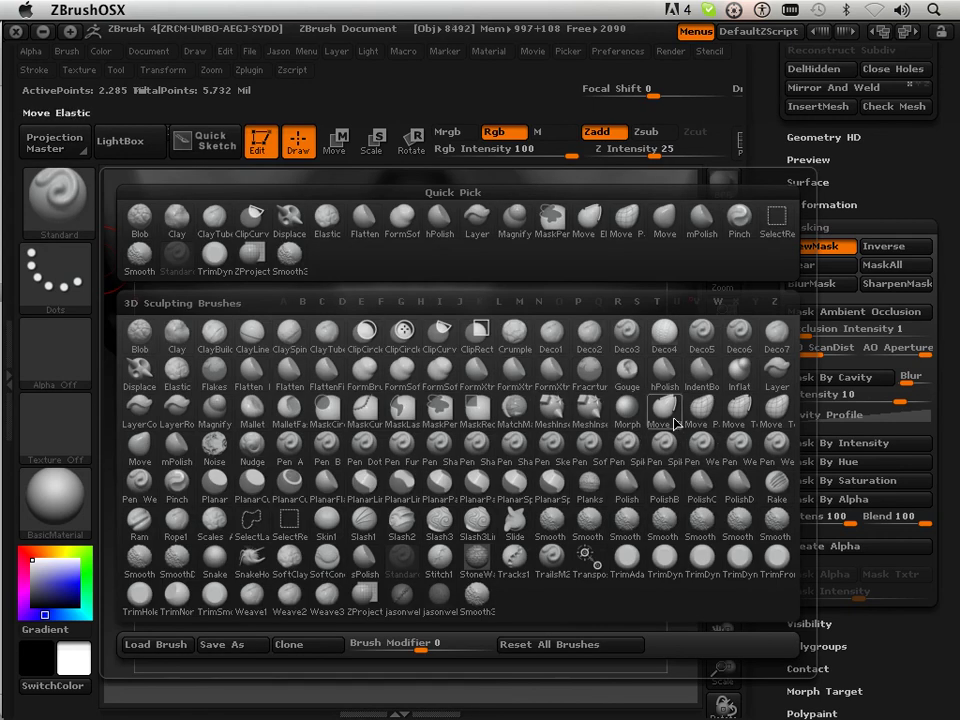
pyautogui.click(701, 408)
pyautogui.moveTo(470, 526); pyautogui.dragTo(474, 525)
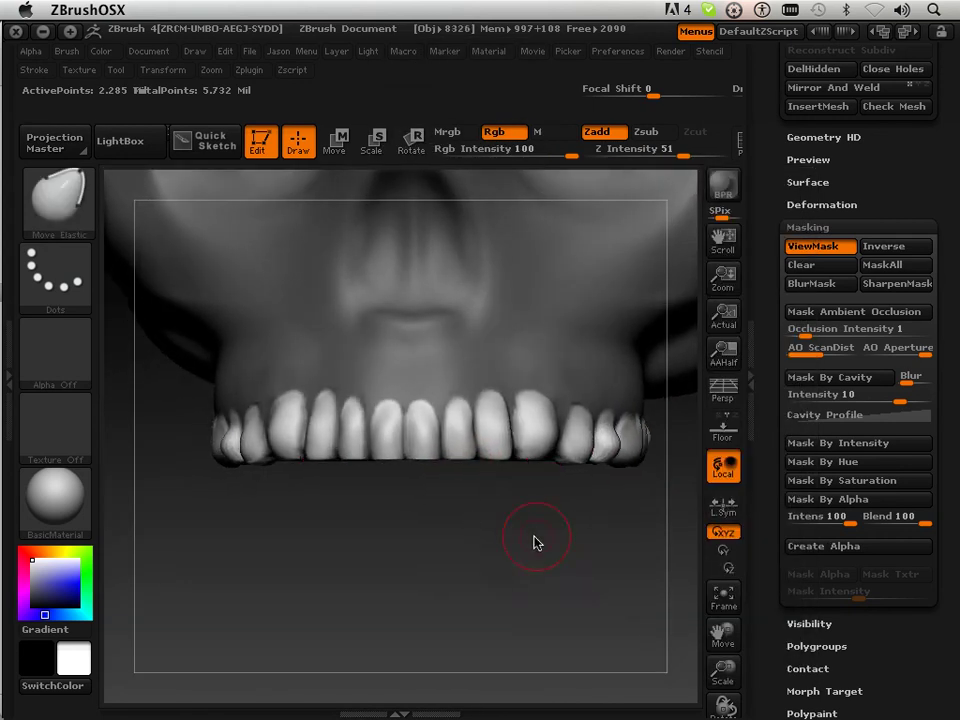
pyautogui.moveTo(536, 542); pyautogui.dragTo(486, 540)
pyautogui.moveTo(545, 450); pyautogui.dragTo(547, 456)
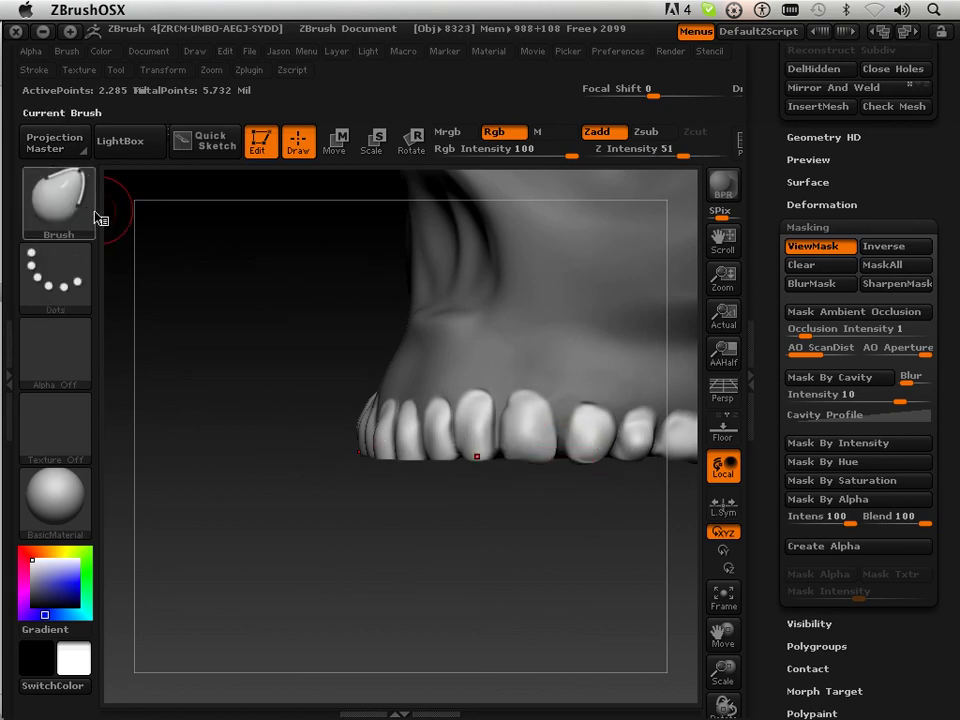
# Switch to the Move Parts brush and reshape the biting edges of the front teeth
pyautogui.click(58, 198)
pyautogui.click(626, 216)
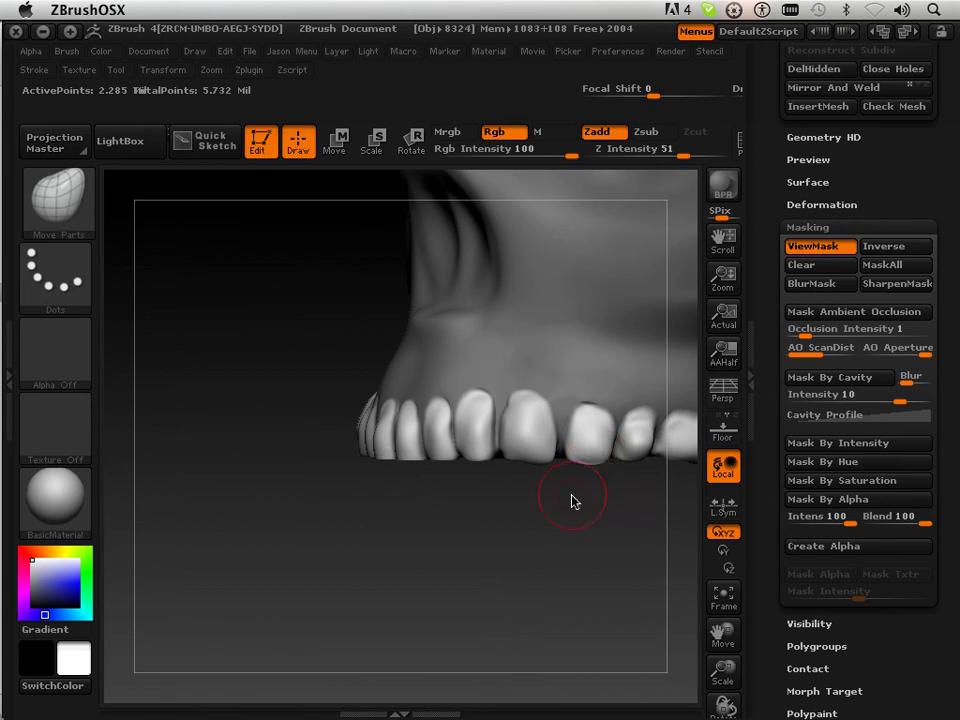
pyautogui.moveTo(572, 500)
pyautogui.keyDown('shift'); pyautogui.mouseDown()
pyautogui.moveTo(555, 527)
pyautogui.moveTo(452, 463)
pyautogui.mouseUp(); pyautogui.keyUp('shift')
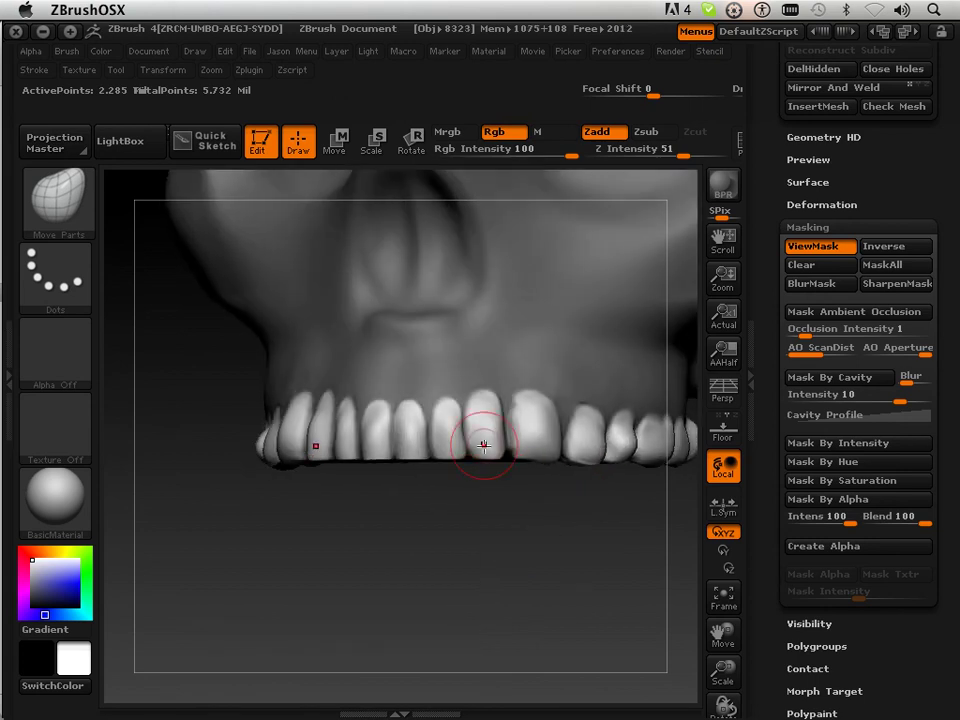
pyautogui.moveTo(478, 528)
pyautogui.keyDown('shift'); pyautogui.mouseDown()
pyautogui.moveTo(480, 542)
pyautogui.moveTo(489, 523)
pyautogui.moveTo(452, 486)
pyautogui.mouseUp(); pyautogui.keyUp('shift')
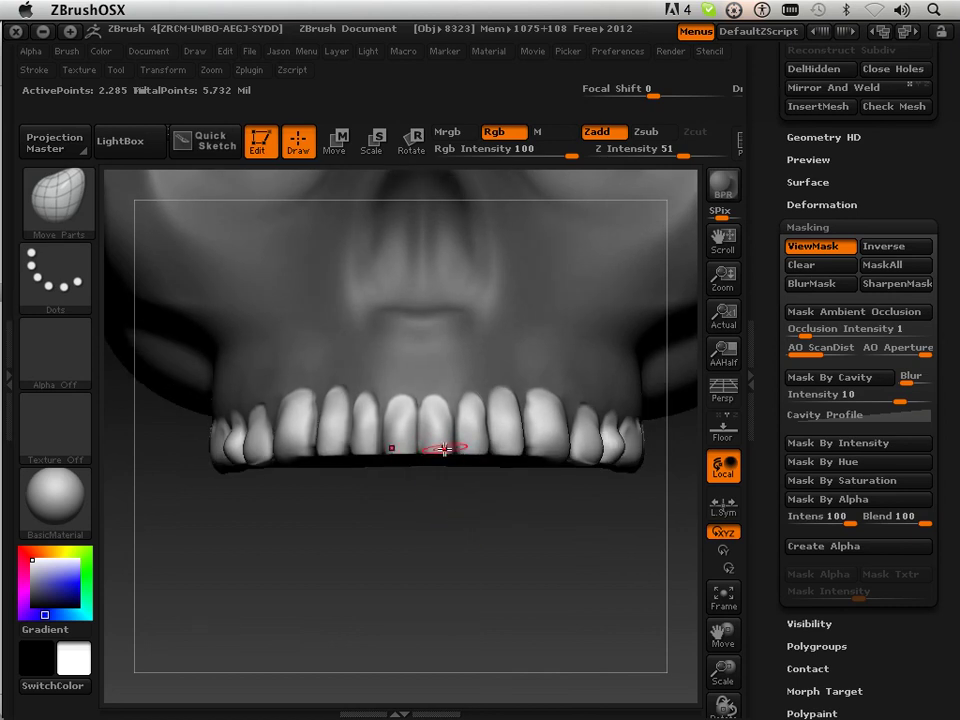
pyautogui.click(449, 458)
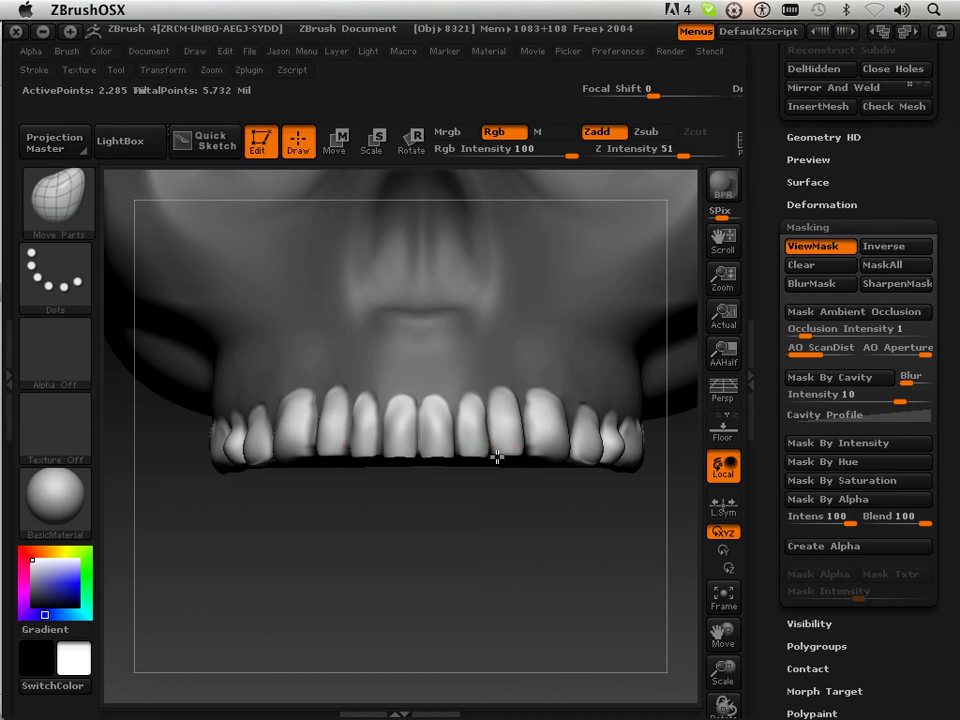
# Even out the biting edges of the large side tooth and its neighbouring teeth with the Move Parts brush
pyautogui.moveTo(520, 505); pyautogui.dragTo(523, 452)
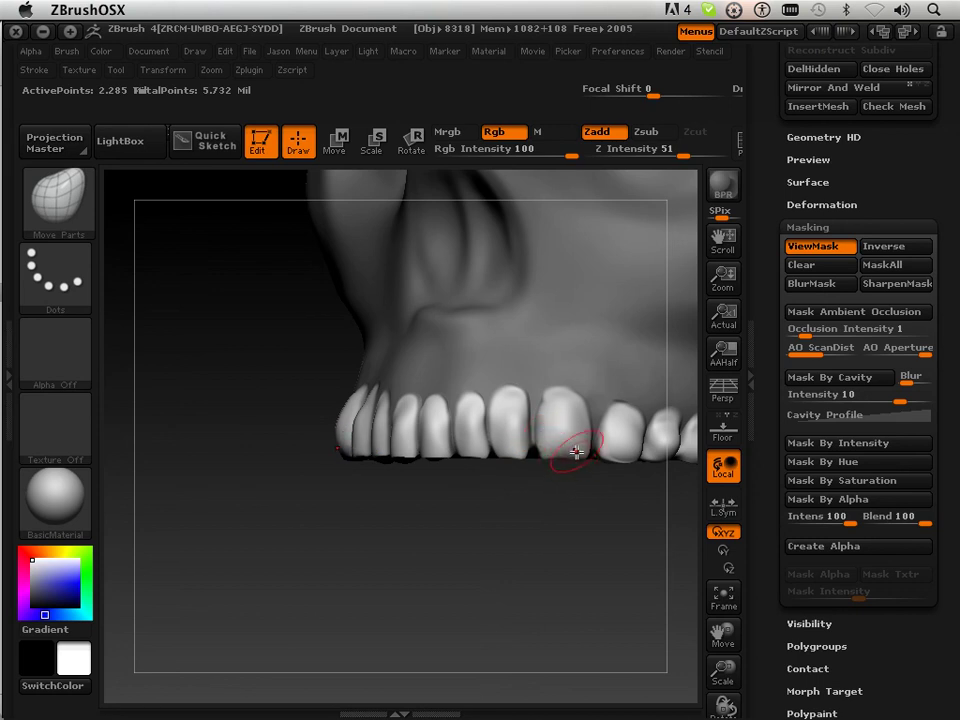
pyautogui.moveTo(583, 465)
pyautogui.mouseDown()
pyautogui.moveTo(594, 508)
pyautogui.moveTo(619, 461)
pyautogui.mouseUp()
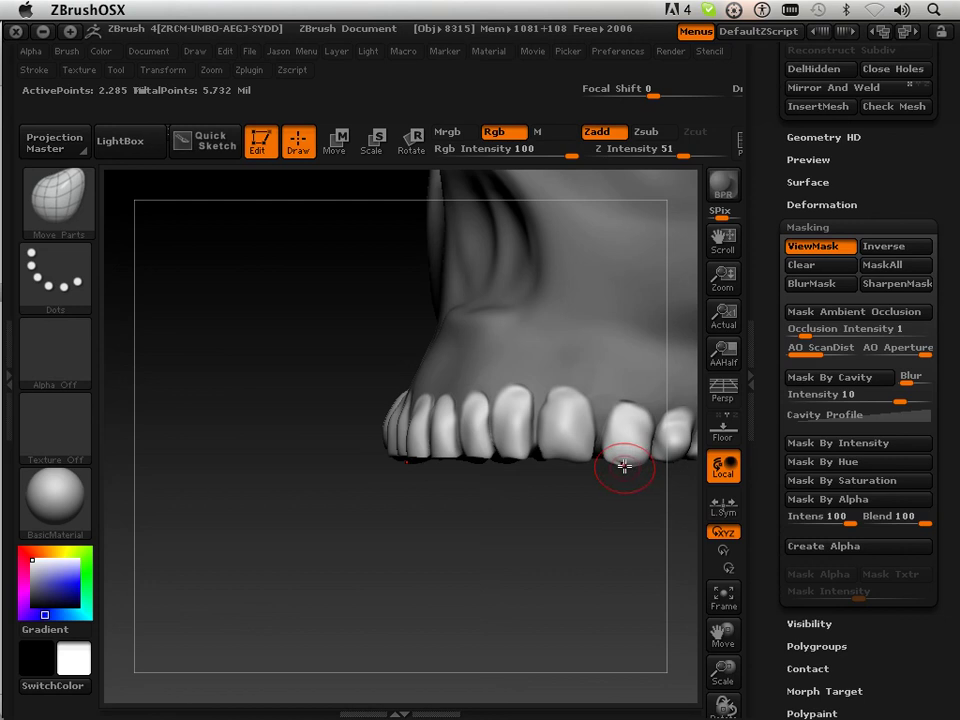
pyautogui.moveTo(625, 461); pyautogui.dragTo(523, 562)
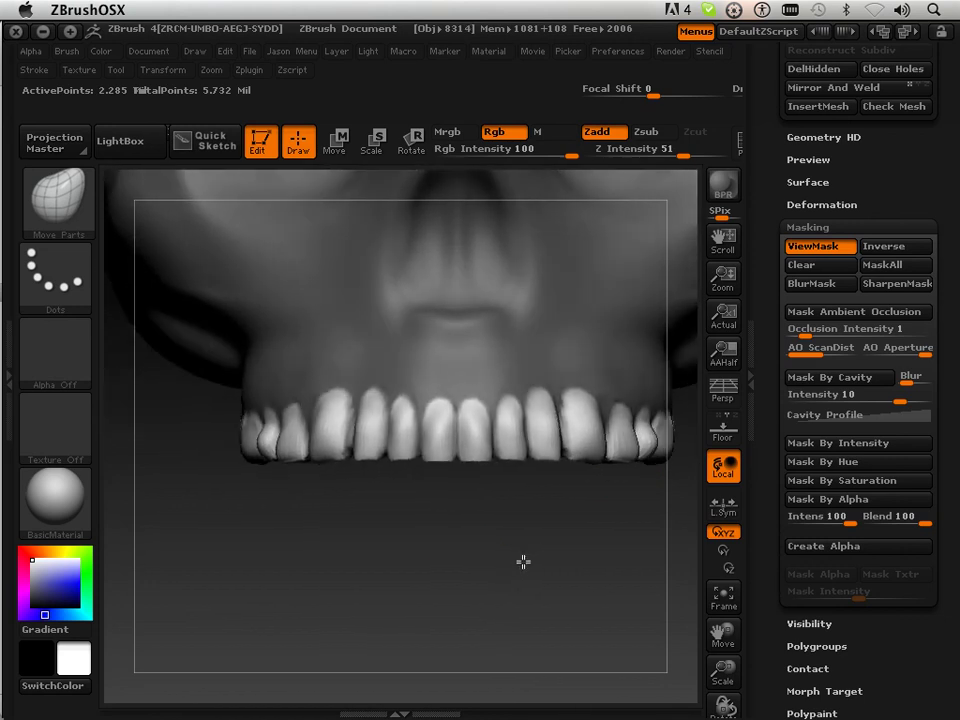
pyautogui.moveTo(719, 673); pyautogui.dragTo(670, 568)
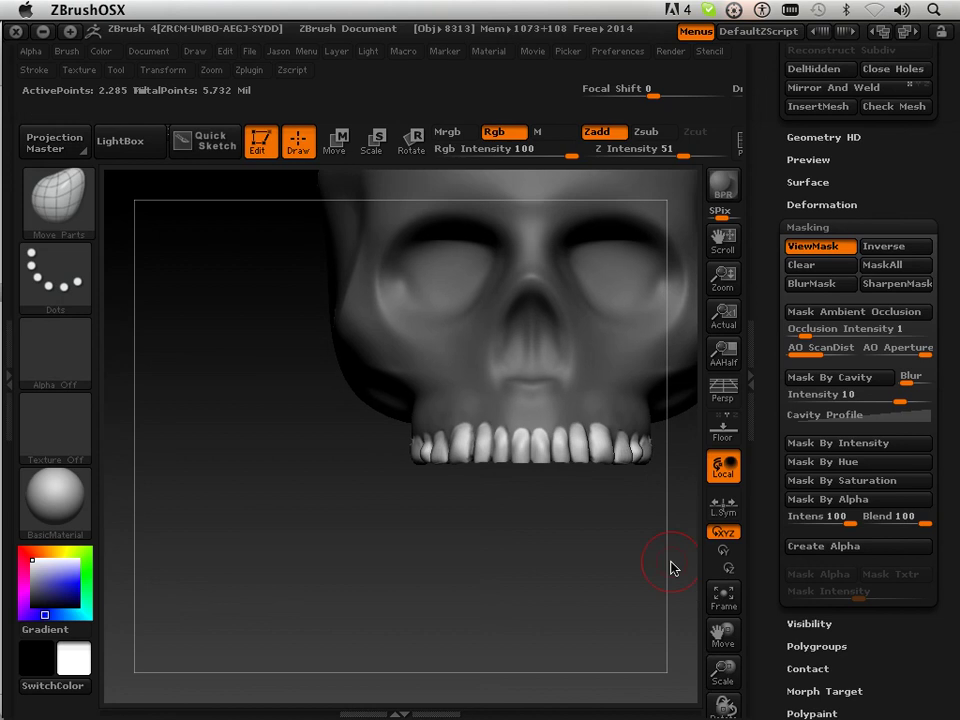
pyautogui.moveTo(724, 644); pyautogui.dragTo(637, 688)
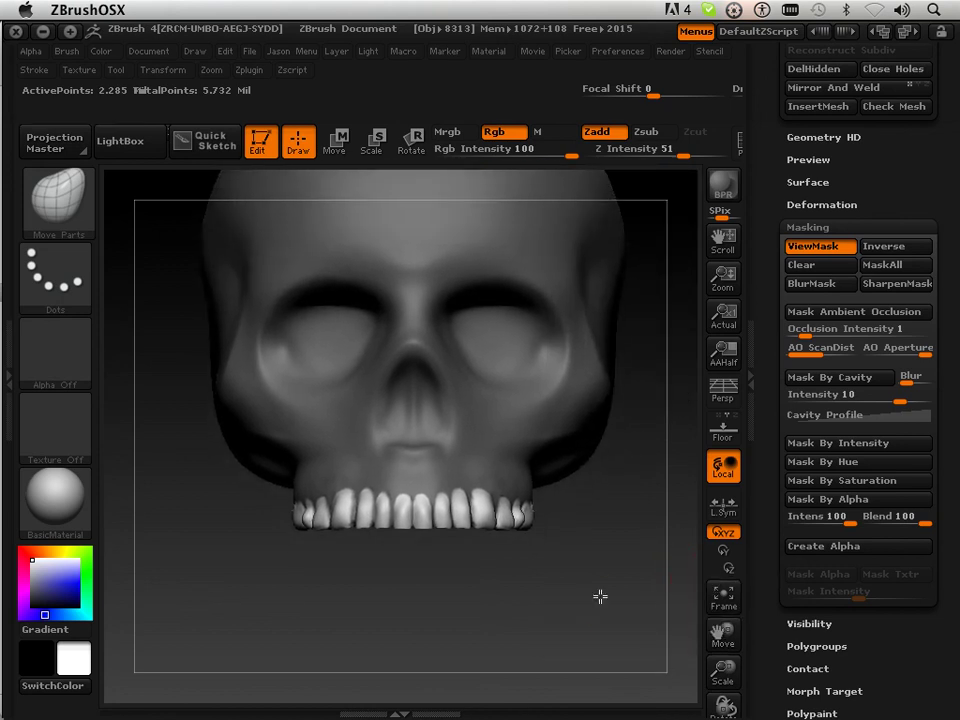
pyautogui.moveTo(600, 596)
pyautogui.mouseDown()
pyautogui.moveTo(543, 607)
pyautogui.moveTo(583, 587)
pyautogui.moveTo(570, 602)
pyautogui.moveTo(549, 589)
pyautogui.moveTo(494, 594)
pyautogui.moveTo(583, 561)
pyautogui.moveTo(599, 587)
pyautogui.moveTo(544, 591)
pyautogui.moveTo(521, 540)
pyautogui.mouseUp()
pyautogui.press('ctrl')
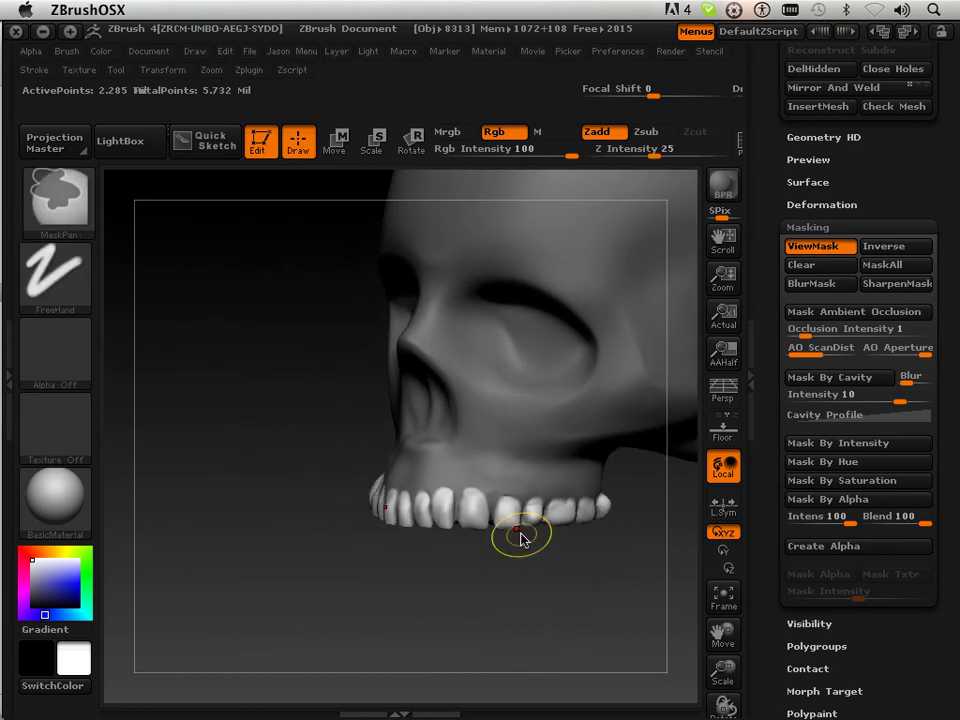